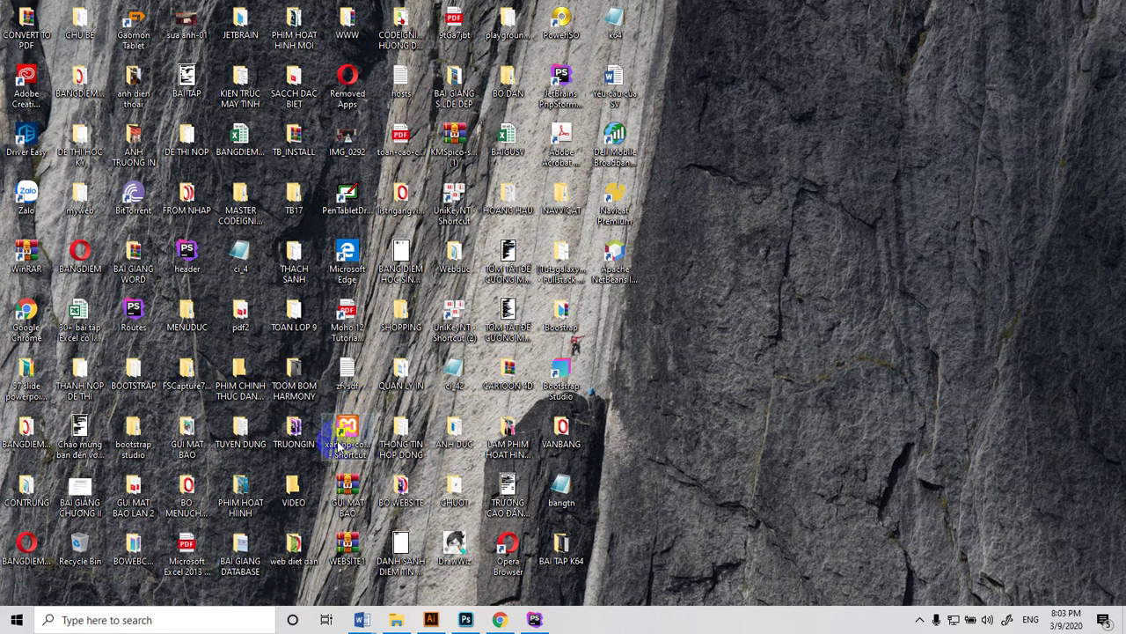
Launch the XAMPP Control Panel with administrator rights
{"action": "left_click_drag", "start_coordinate": [339, 445], "coordinate": [819, 281]}
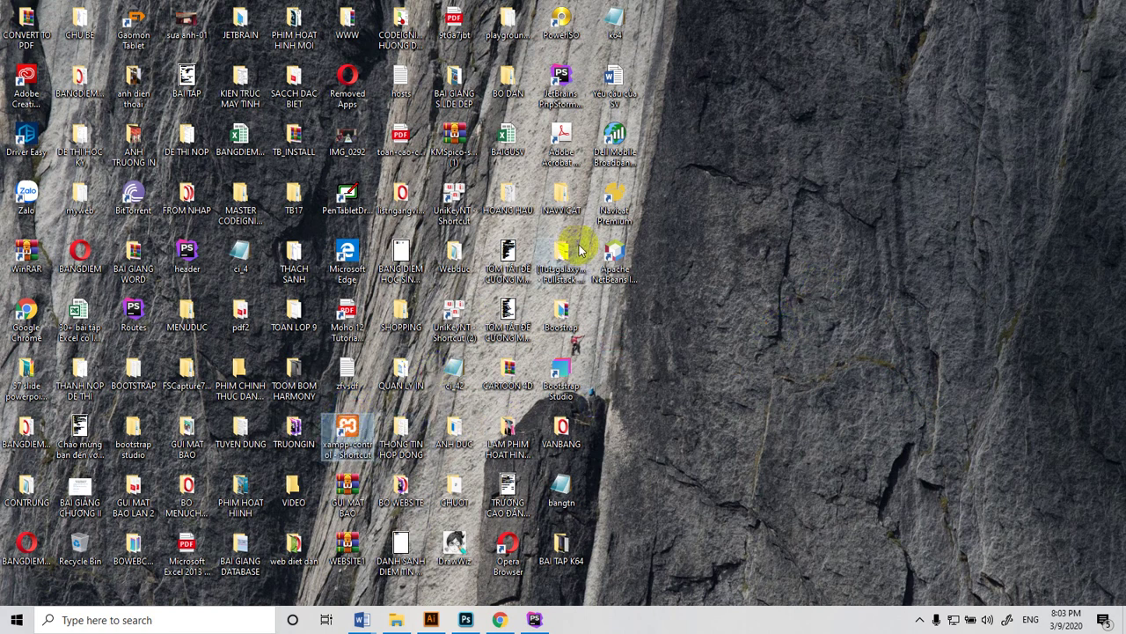
{"action": "left_click", "coordinate": [615, 198]}
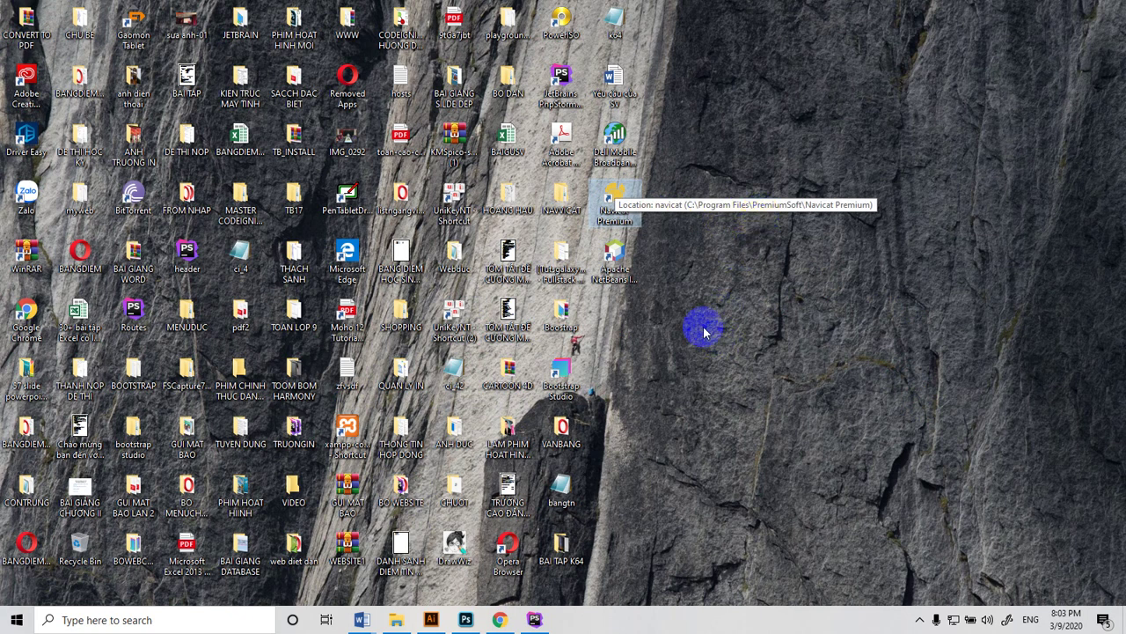
{"action": "right_click", "coordinate": [348, 428]}
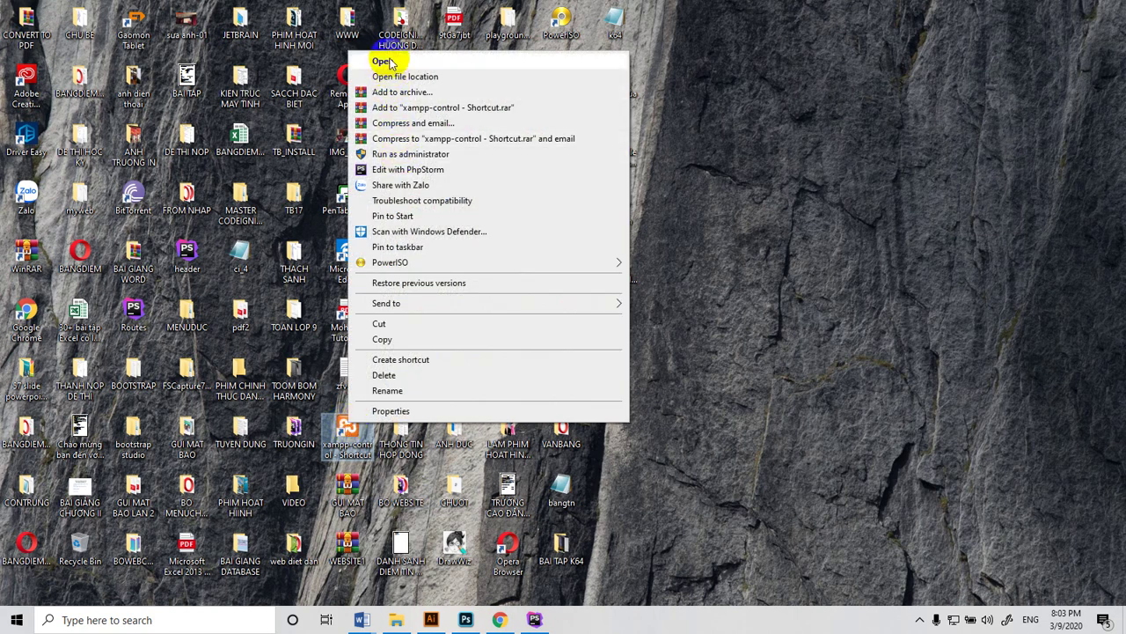
{"action": "left_click", "coordinate": [402, 155]}
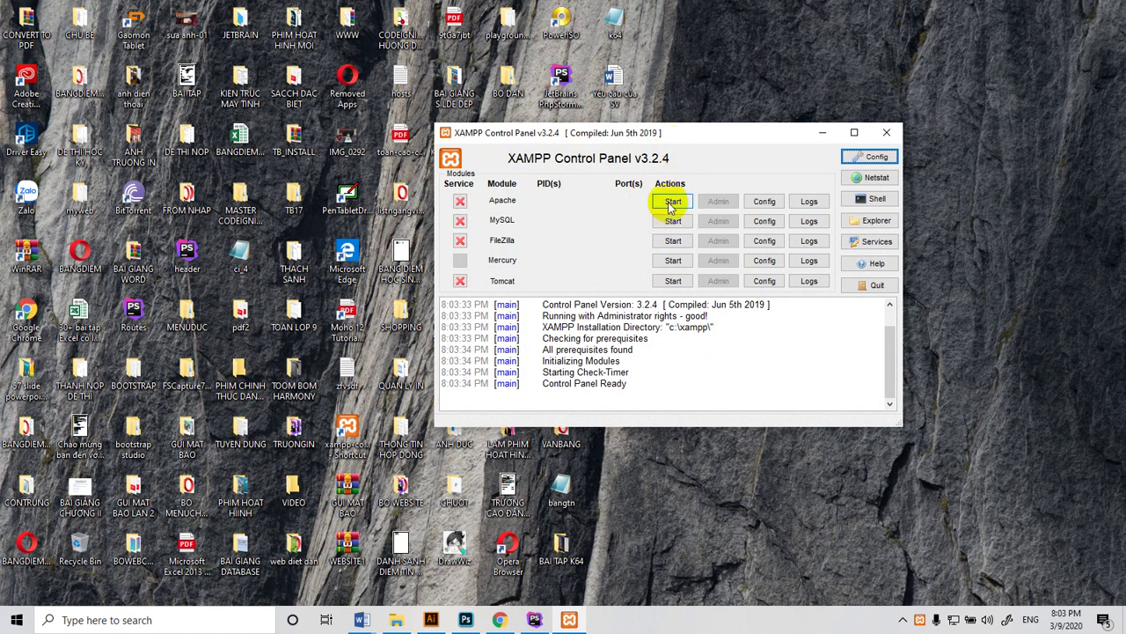
Start the Apache and MySQL services and move the control panel window aside
{"action": "left_click", "coordinate": [667, 204]}
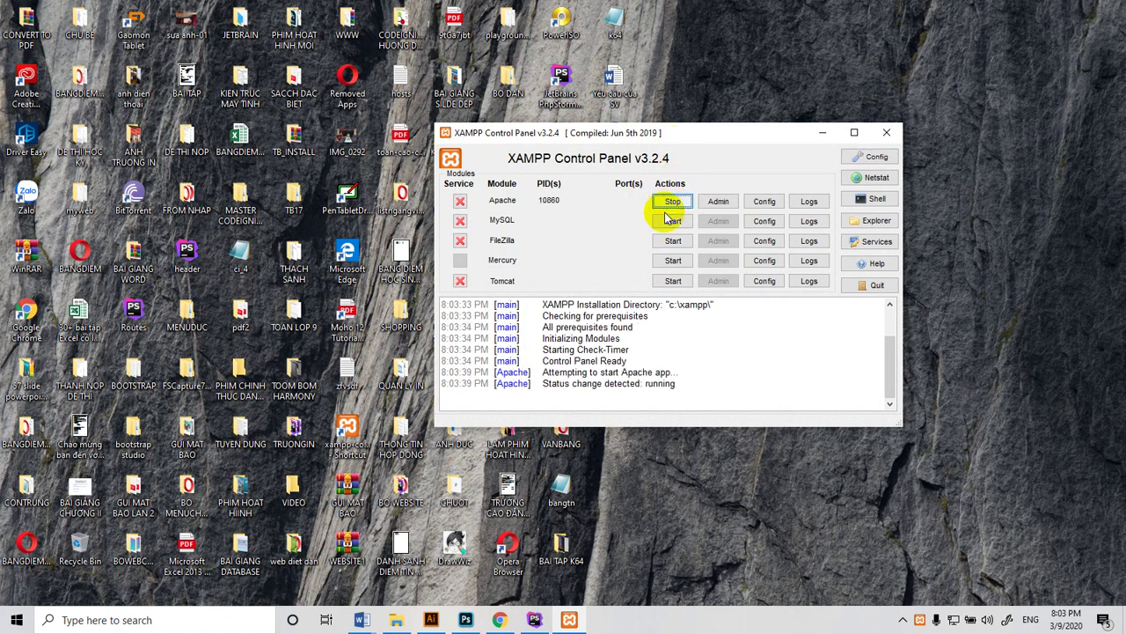
{"action": "left_click", "coordinate": [665, 220]}
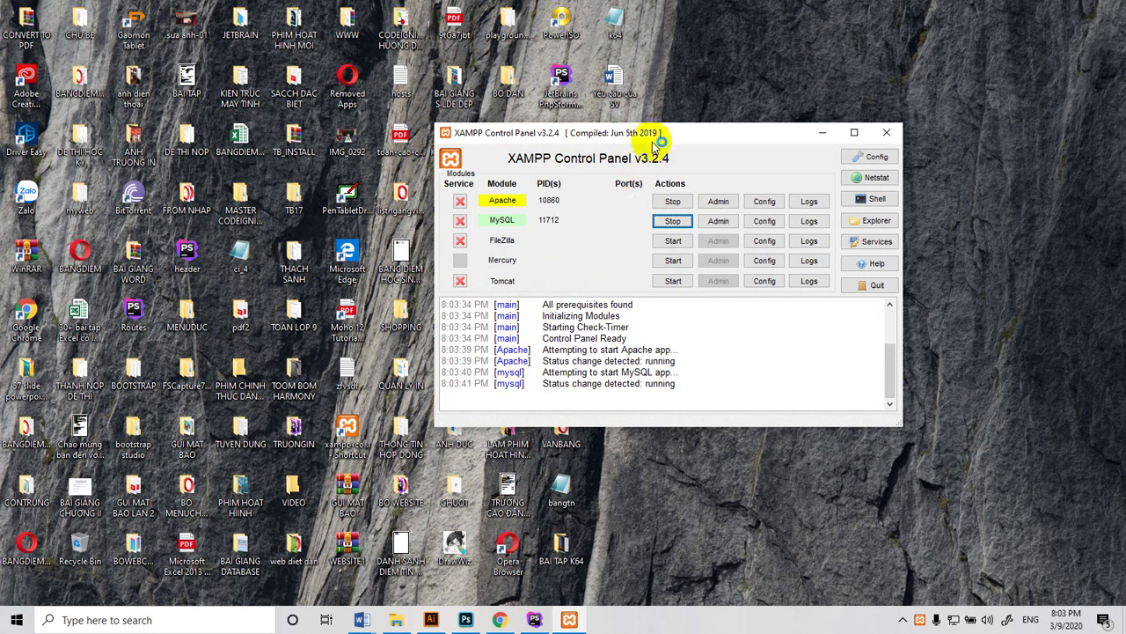
{"action": "left_click_drag", "start_coordinate": [652, 133], "coordinate": [819, 222]}
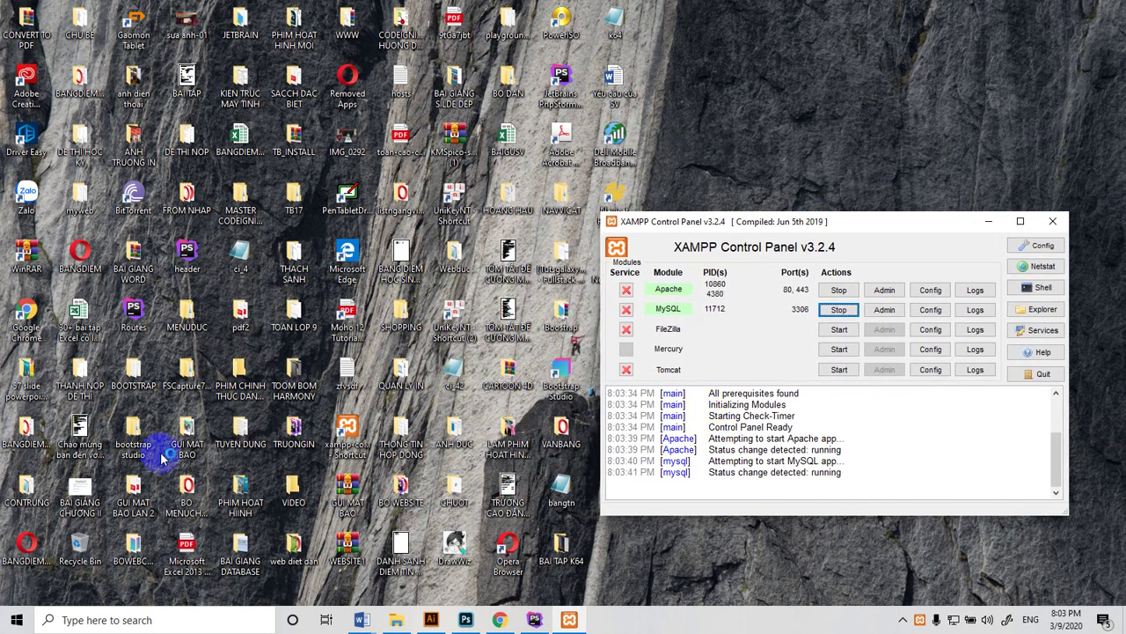
{"action": "left_click_drag", "start_coordinate": [741, 227], "coordinate": [724, 235]}
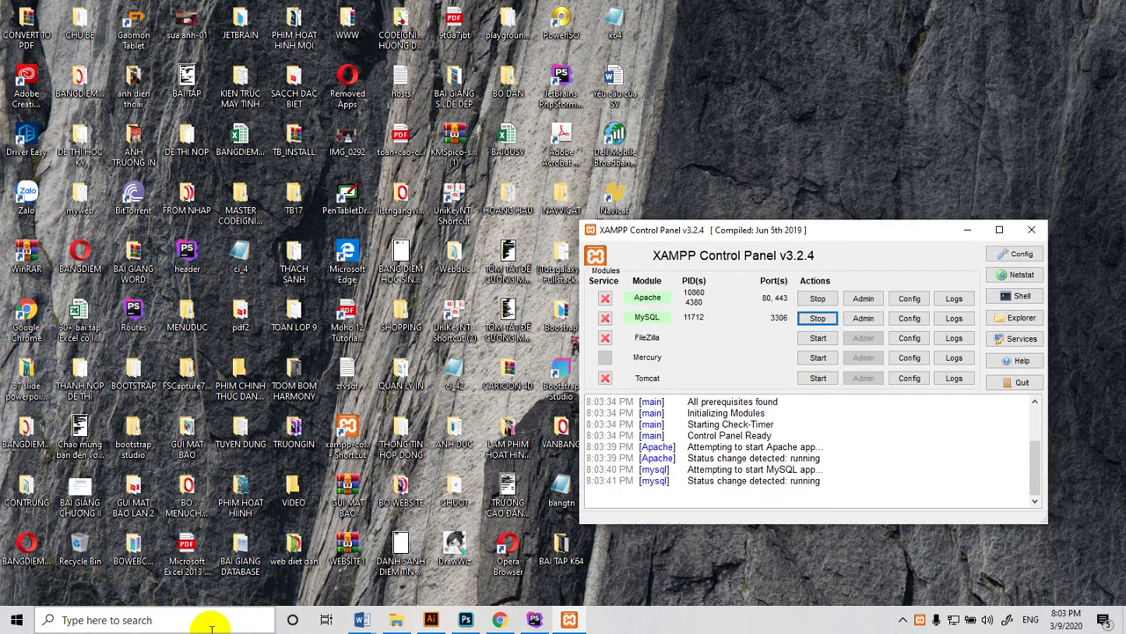
{"action": "left_click", "coordinate": [347, 262]}
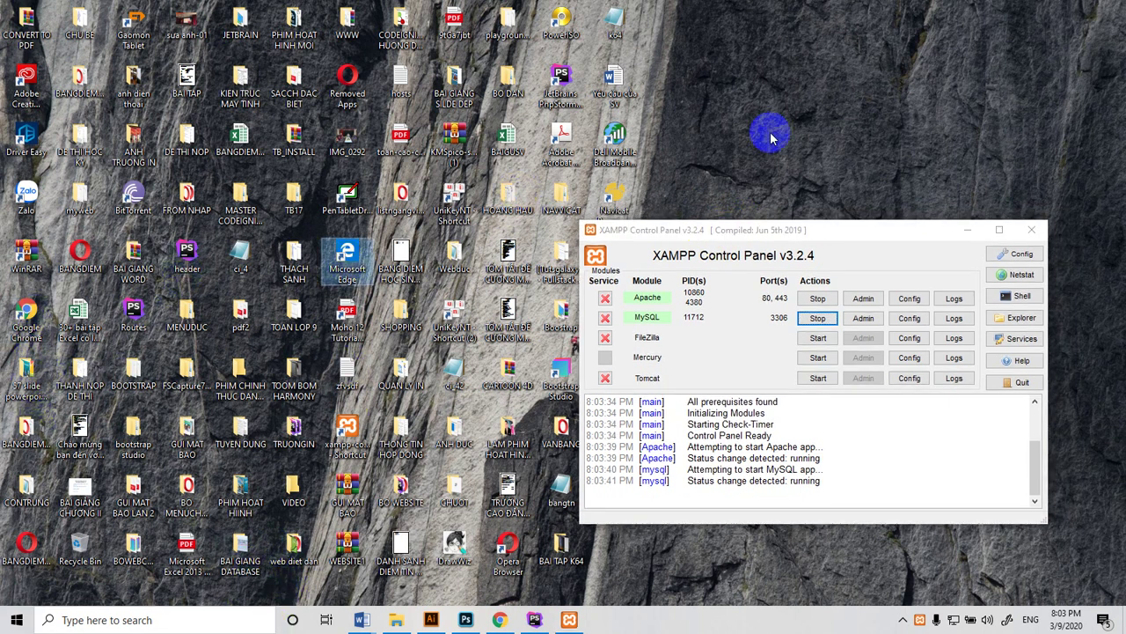
Open Edge and load the localhost XAMPP welcome page
{"action": "double_click", "coordinate": [332, 251]}
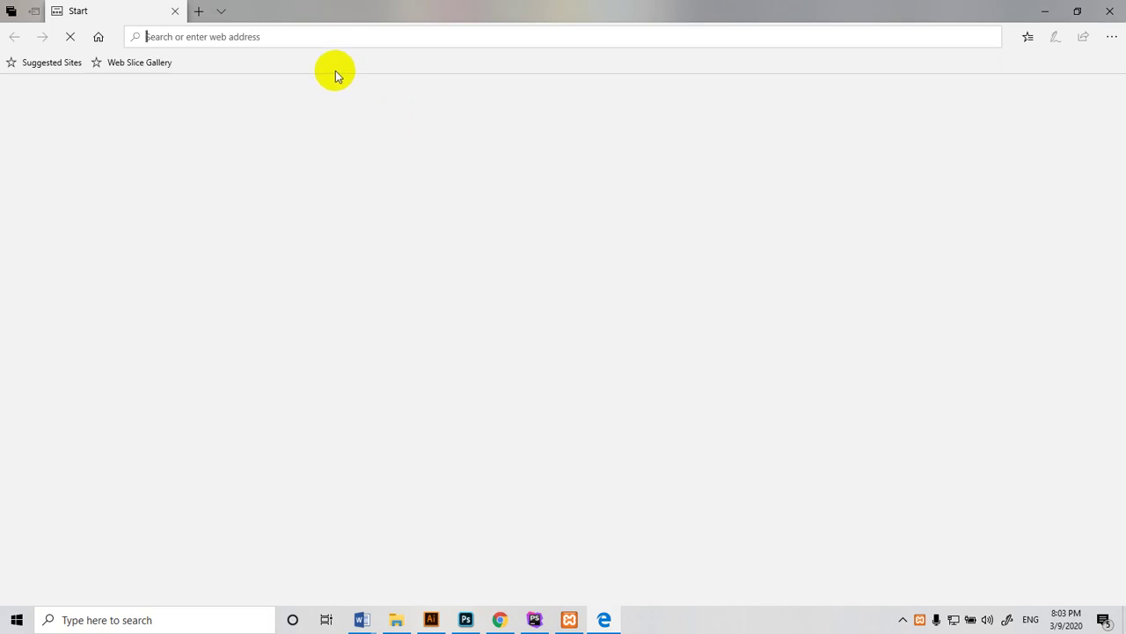
{"action": "type", "text": "localhost/"}
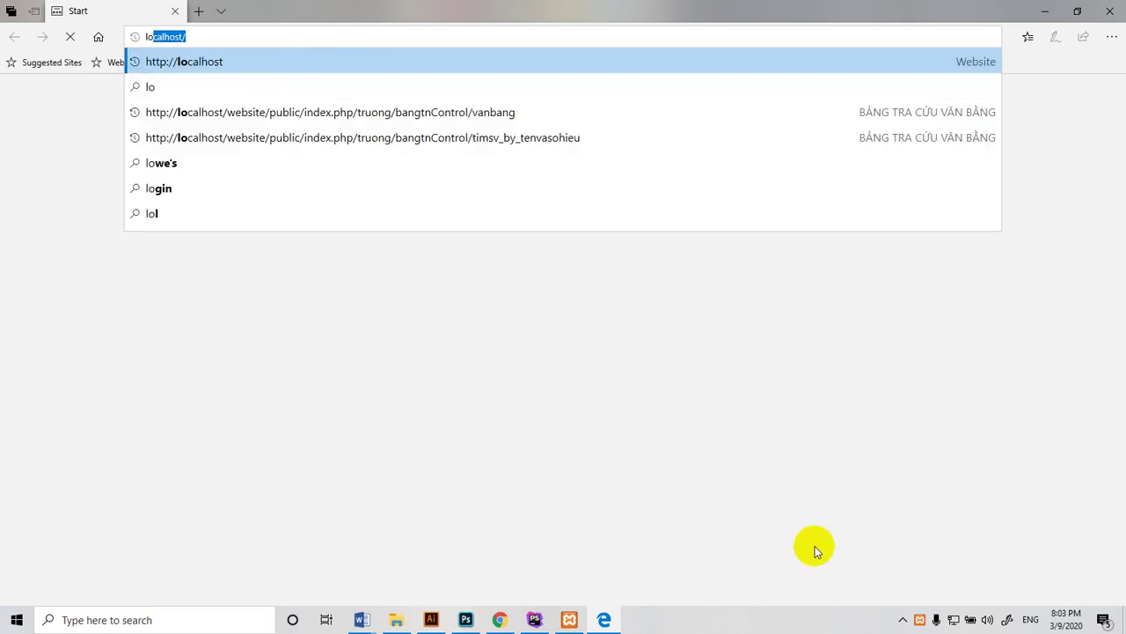
{"action": "key", "text": "Right"}
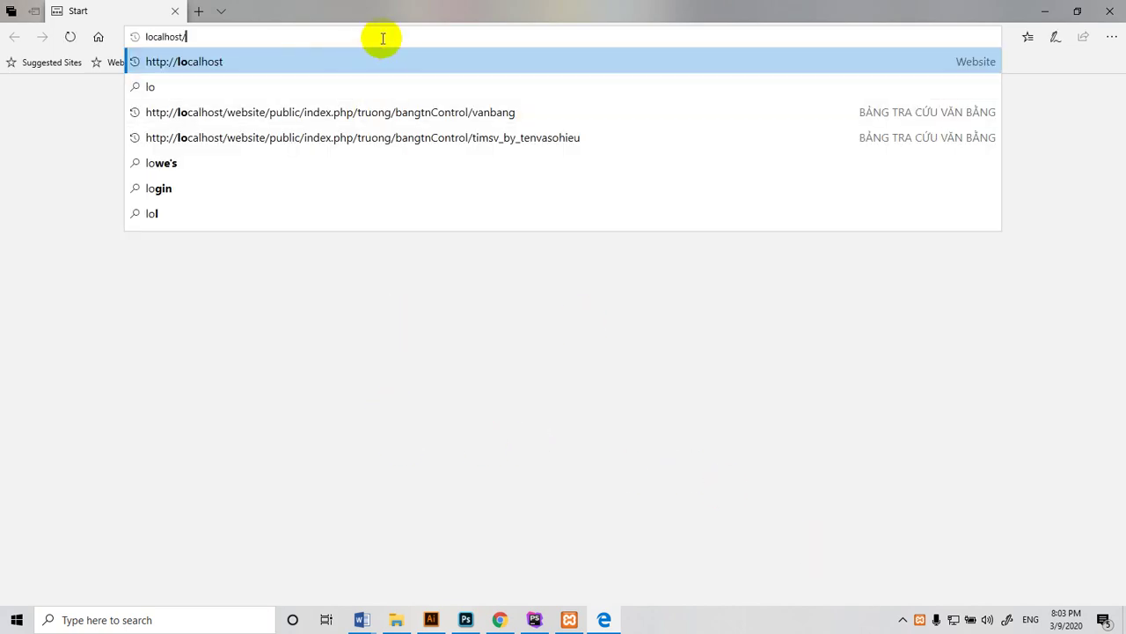
{"action": "key", "text": "Return"}
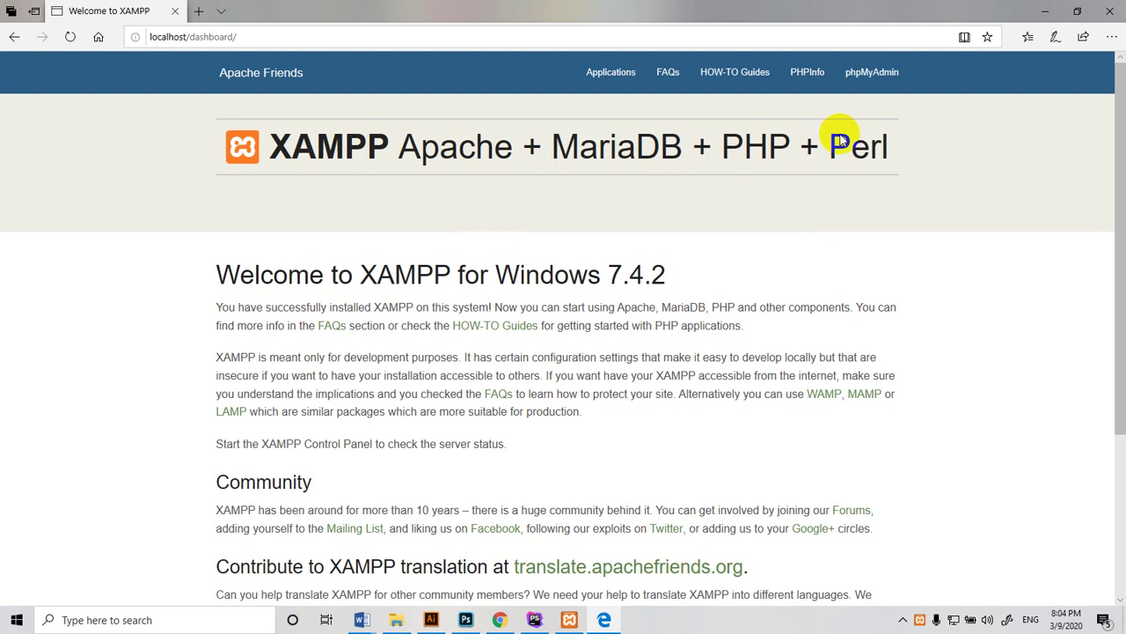
Open the PHPInfo page and switch to its tab
{"action": "left_click", "coordinate": [807, 74]}
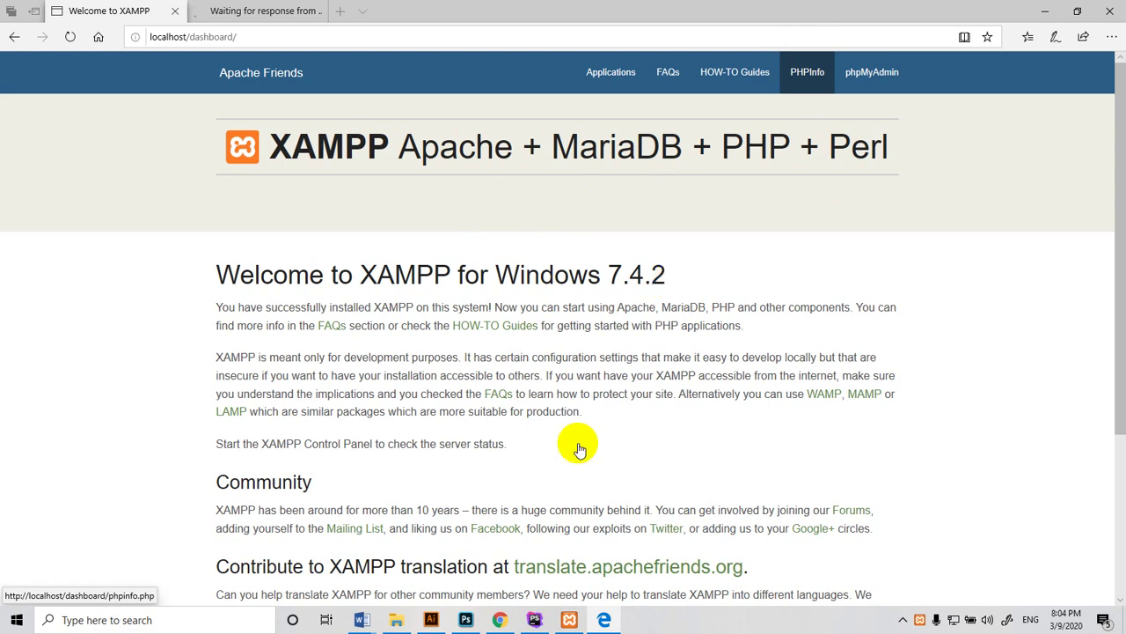
{"action": "left_click", "coordinate": [261, 10]}
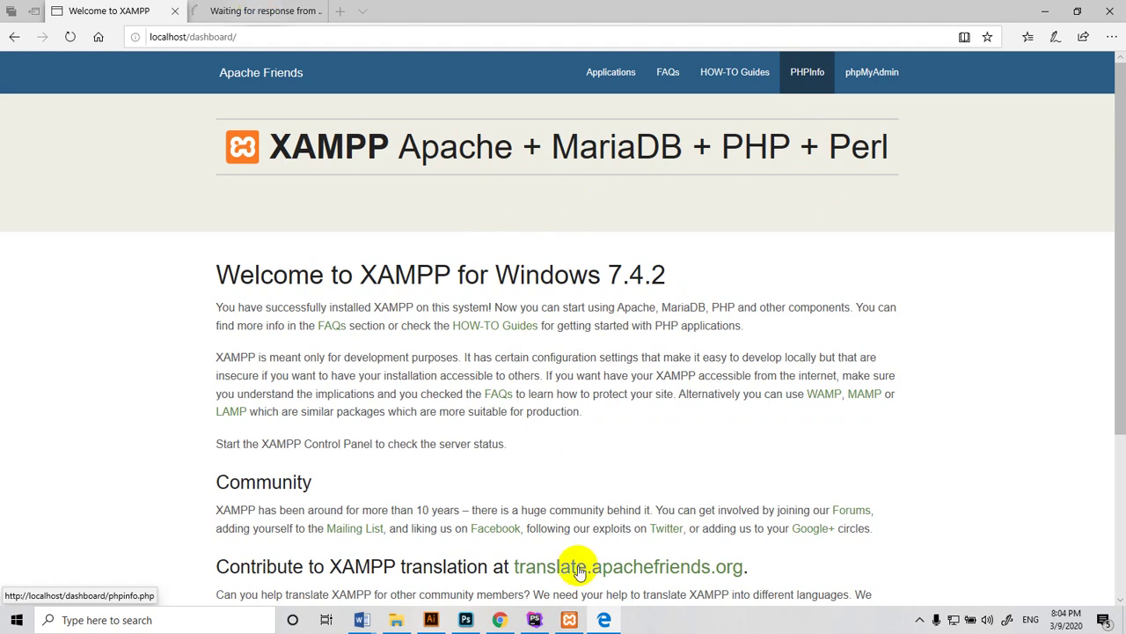
{"action": "left_click", "coordinate": [735, 86]}
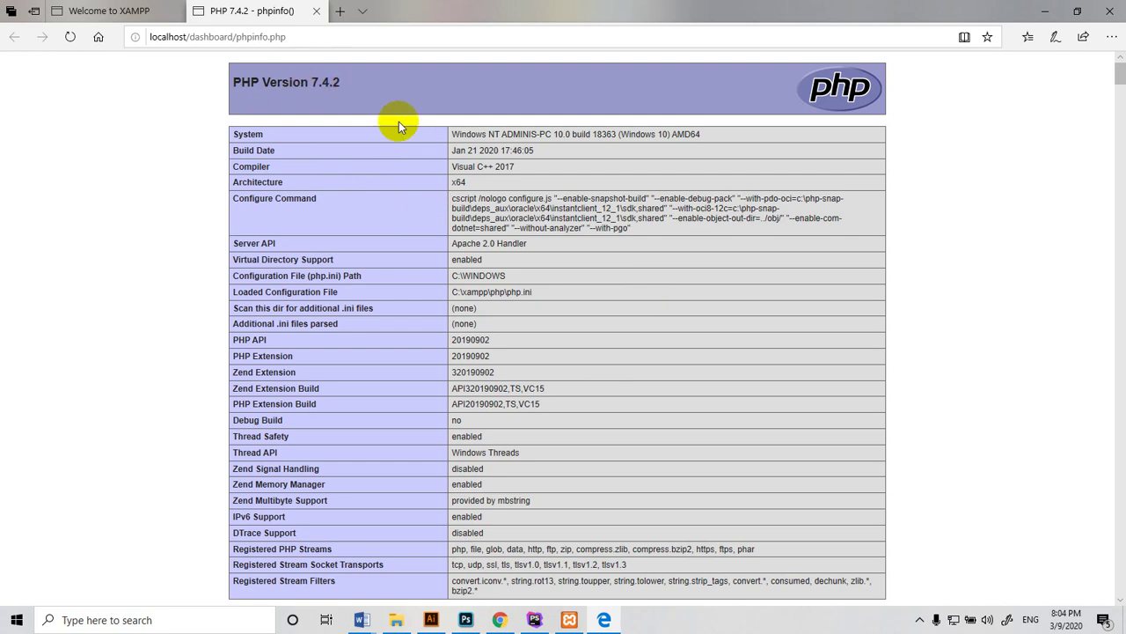
Scroll through the PHP 7.4.2 phpinfo settings and return to the top
{"action": "scroll", "coordinate": [543, 277], "scroll_direction": "down", "scroll_amount": 3}
{"action": "scroll", "coordinate": [542, 277], "scroll_direction": "down", "scroll_amount": 9}
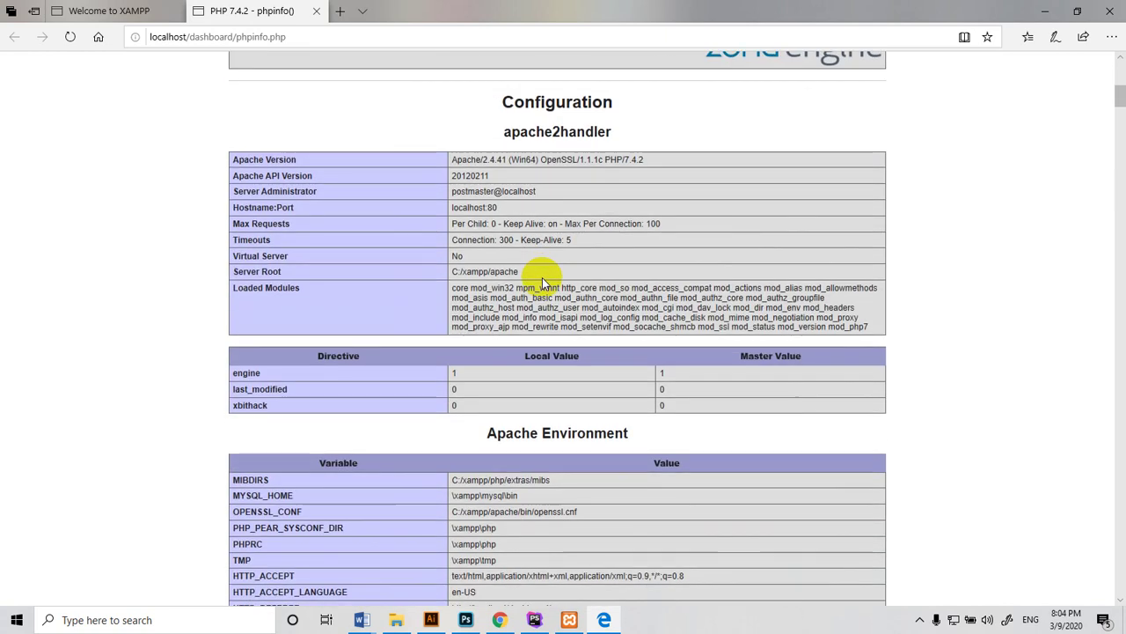
{"action": "scroll", "coordinate": [543, 277], "scroll_direction": "down", "scroll_amount": 20}
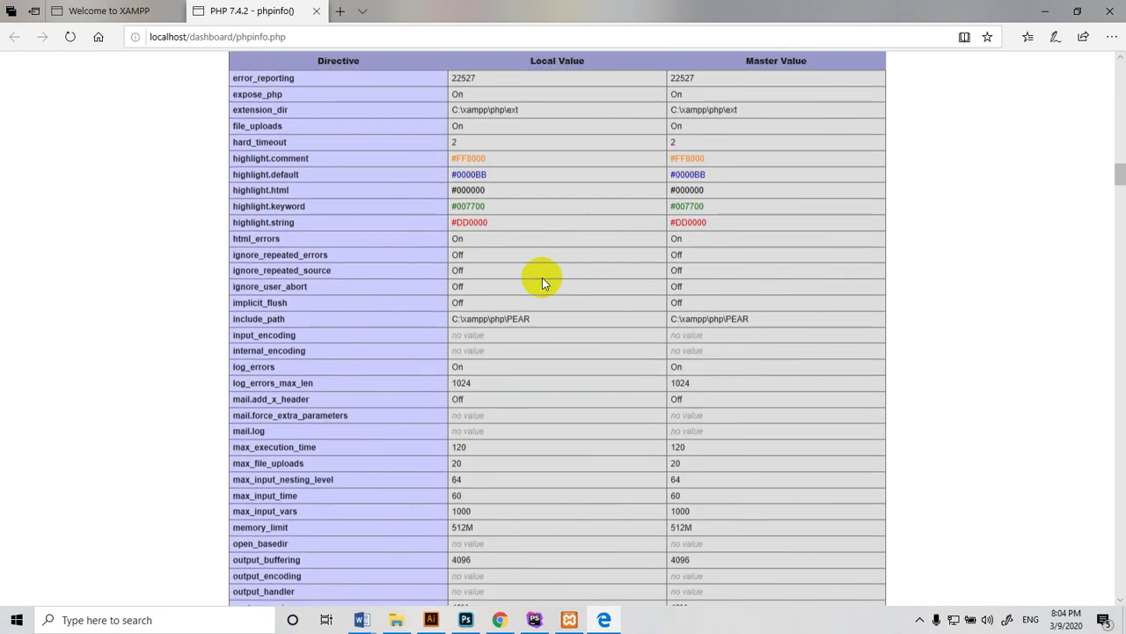
{"action": "scroll", "coordinate": [544, 286], "scroll_direction": "down", "scroll_amount": 15}
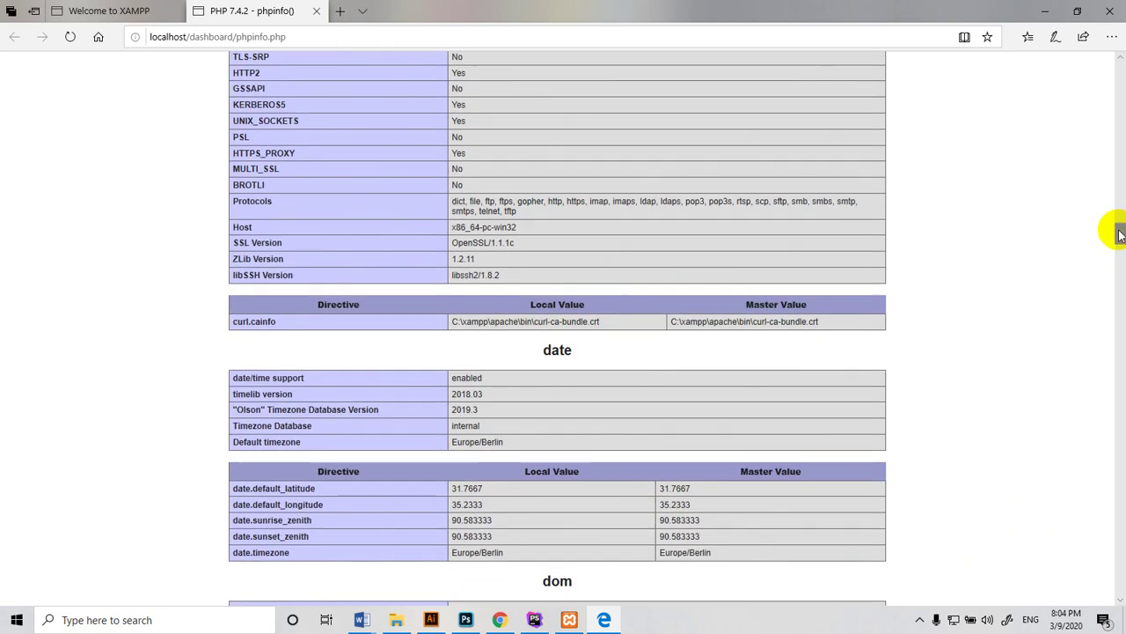
{"action": "left_click_drag", "start_coordinate": [1116, 231], "coordinate": [1068, 65]}
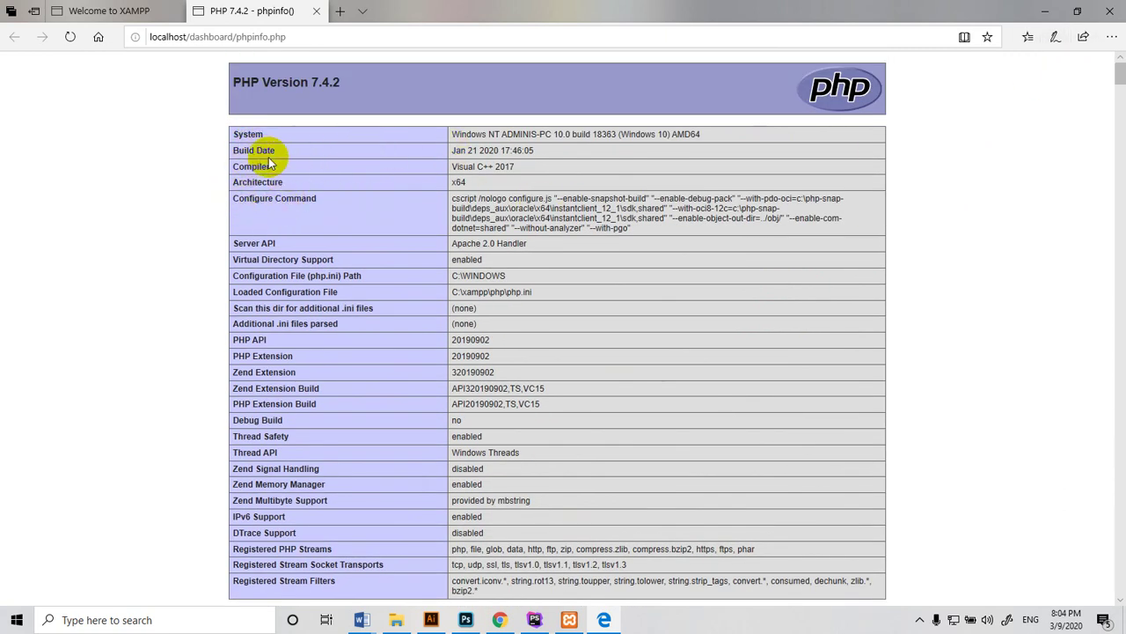
{"action": "scroll", "coordinate": [294, 362], "scroll_direction": "down", "scroll_amount": 8}
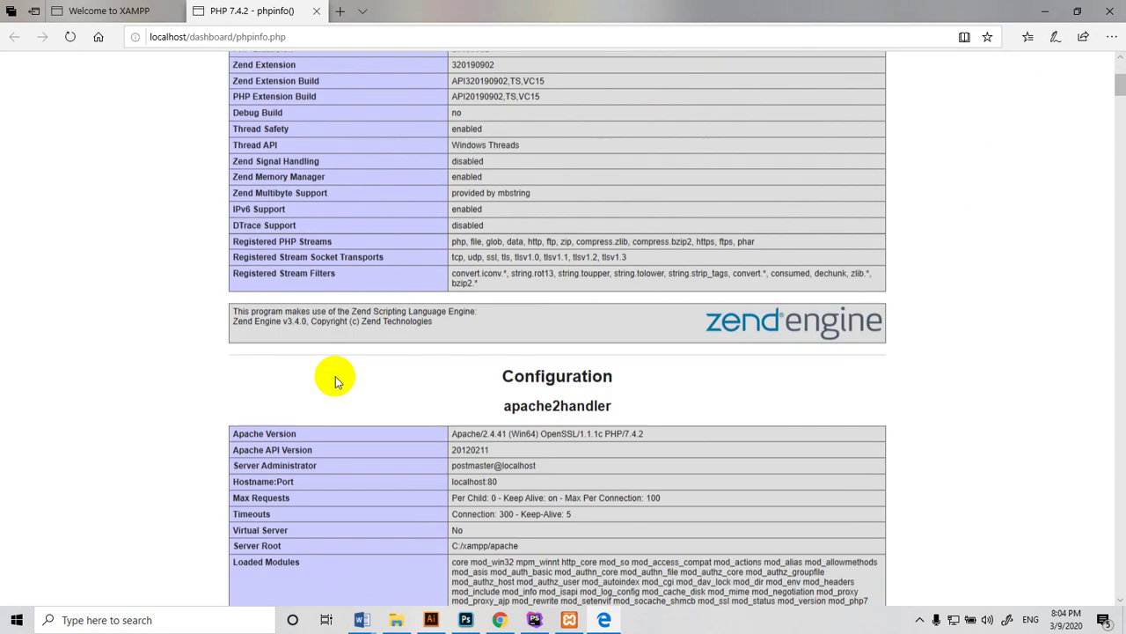
{"action": "scroll", "coordinate": [528, 176], "scroll_direction": "up", "scroll_amount": 3}
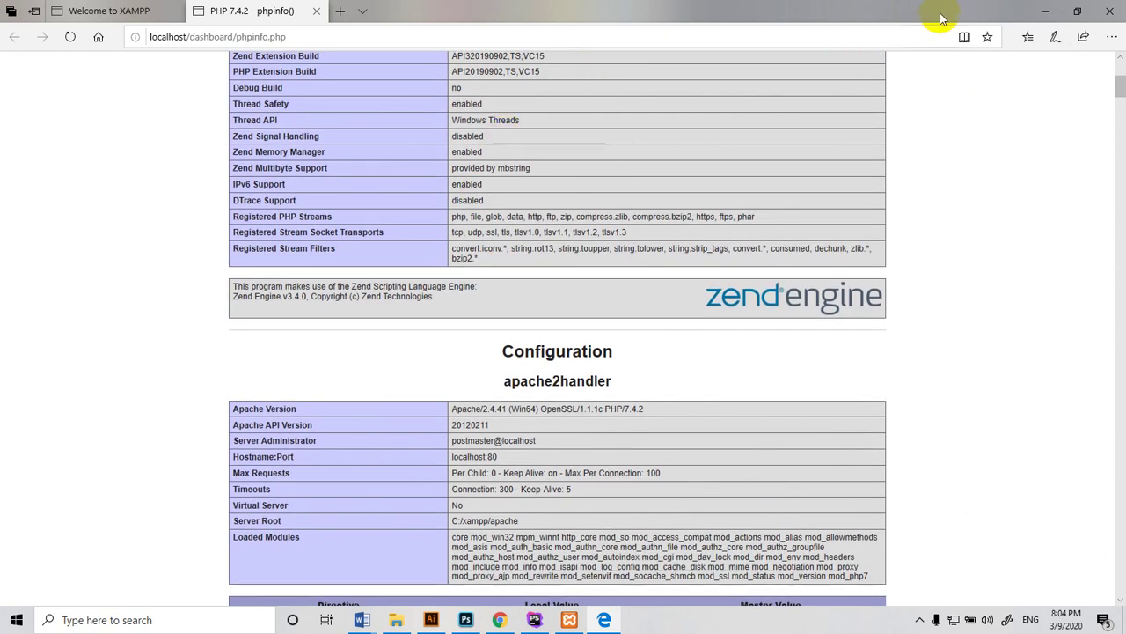
{"action": "scroll", "coordinate": [308, 321], "scroll_direction": "up", "scroll_amount": 4}
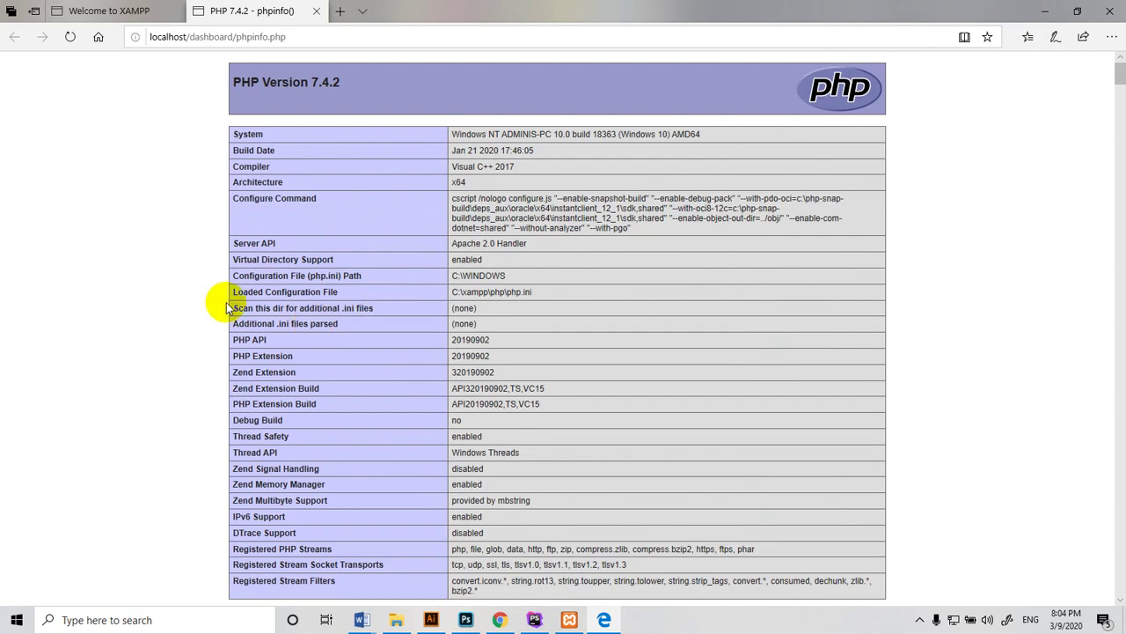
Minimize Edge, recentre the XAMPP panel, and launch Navicat Premium
{"action": "left_click", "coordinate": [1045, 10]}
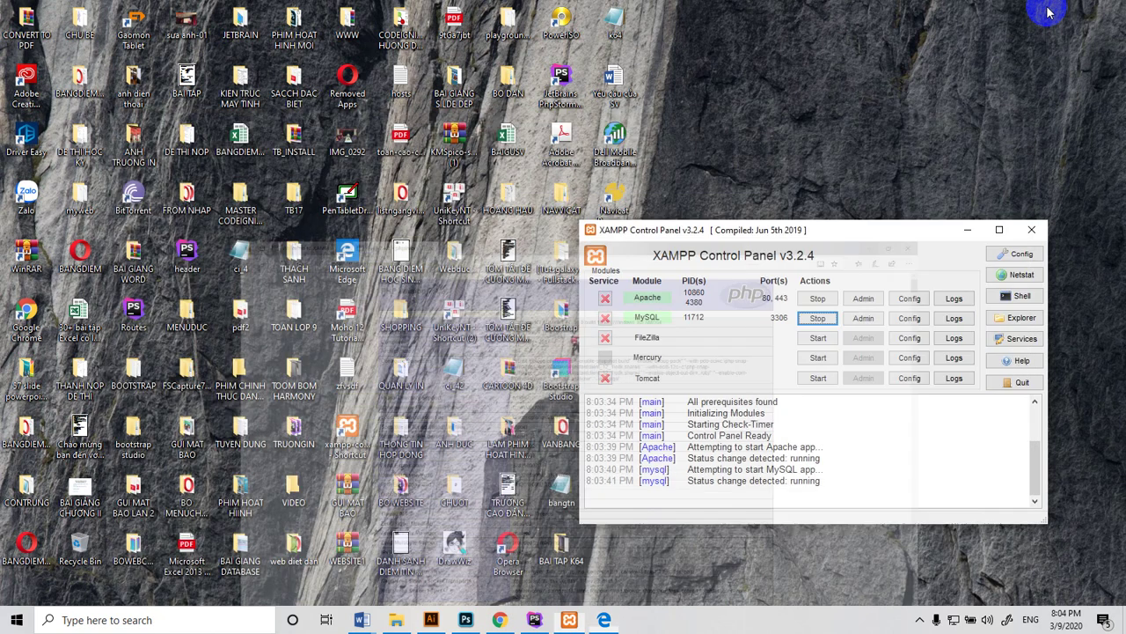
{"action": "left_click_drag", "start_coordinate": [723, 230], "coordinate": [582, 284]}
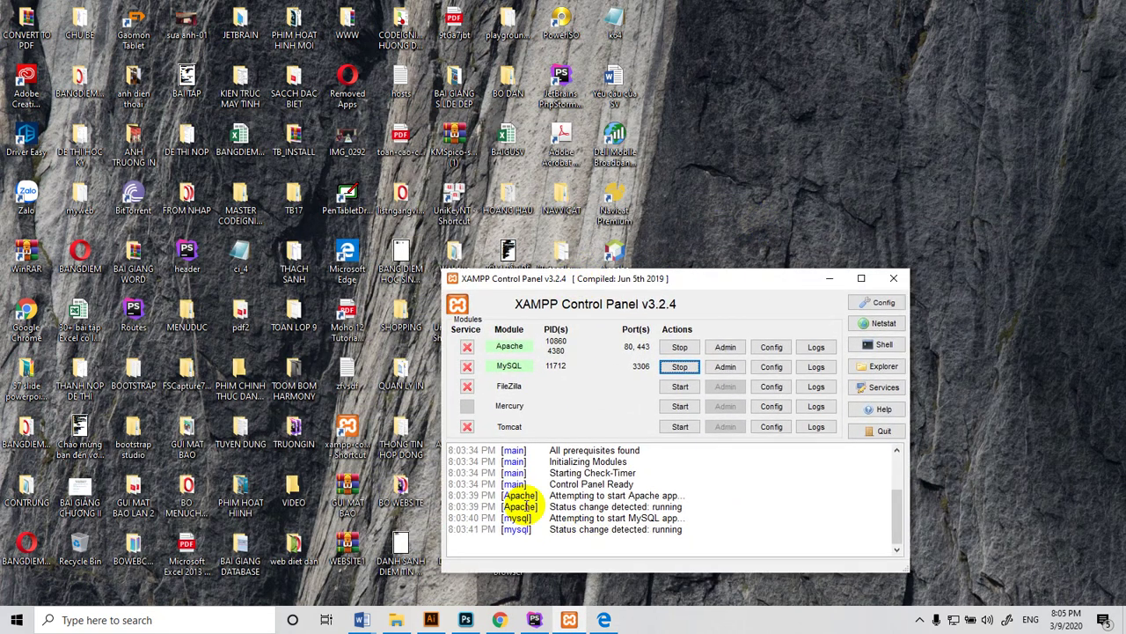
{"action": "double_click", "coordinate": [616, 201]}
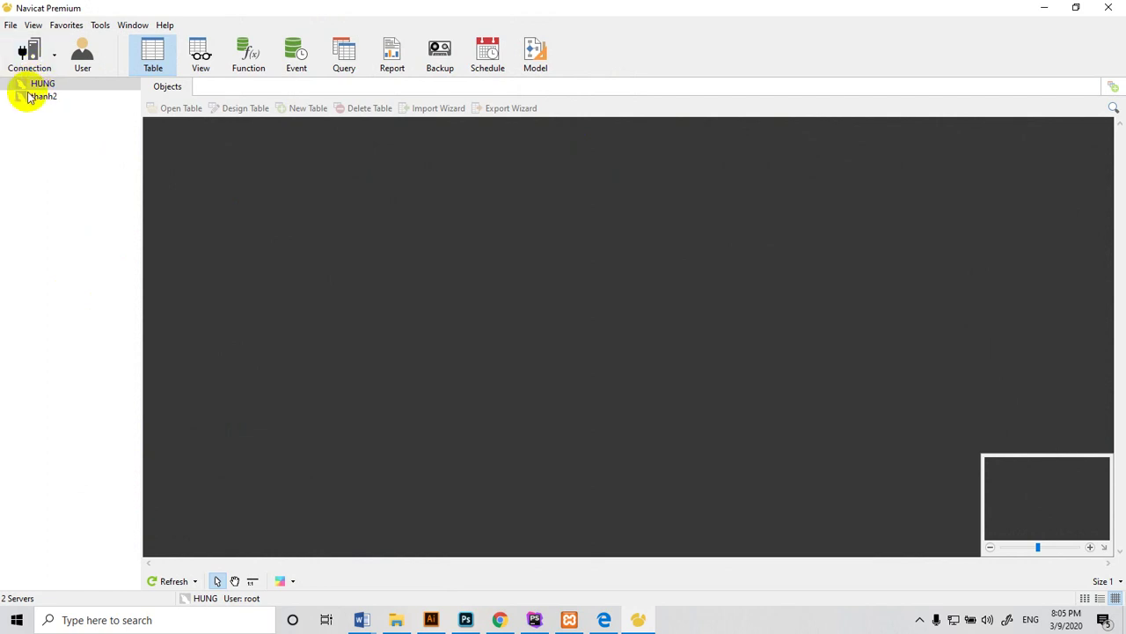
Delete the HUNG connection and begin a new MySQL connection
{"action": "right_click", "coordinate": [30, 82]}
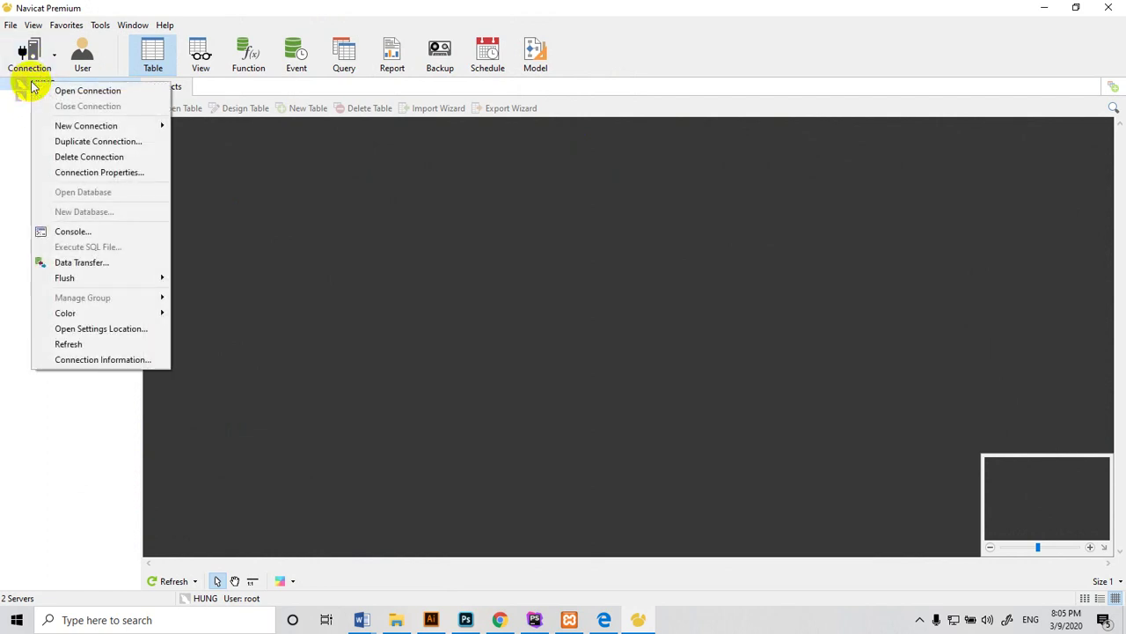
{"action": "left_click", "coordinate": [58, 156]}
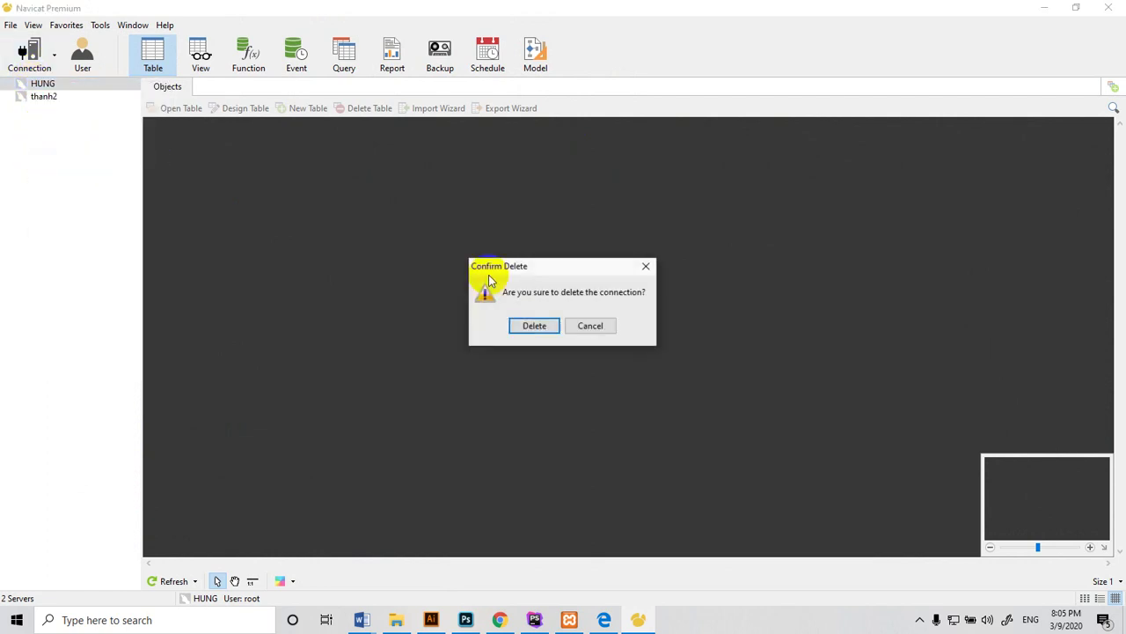
{"action": "left_click", "coordinate": [534, 326]}
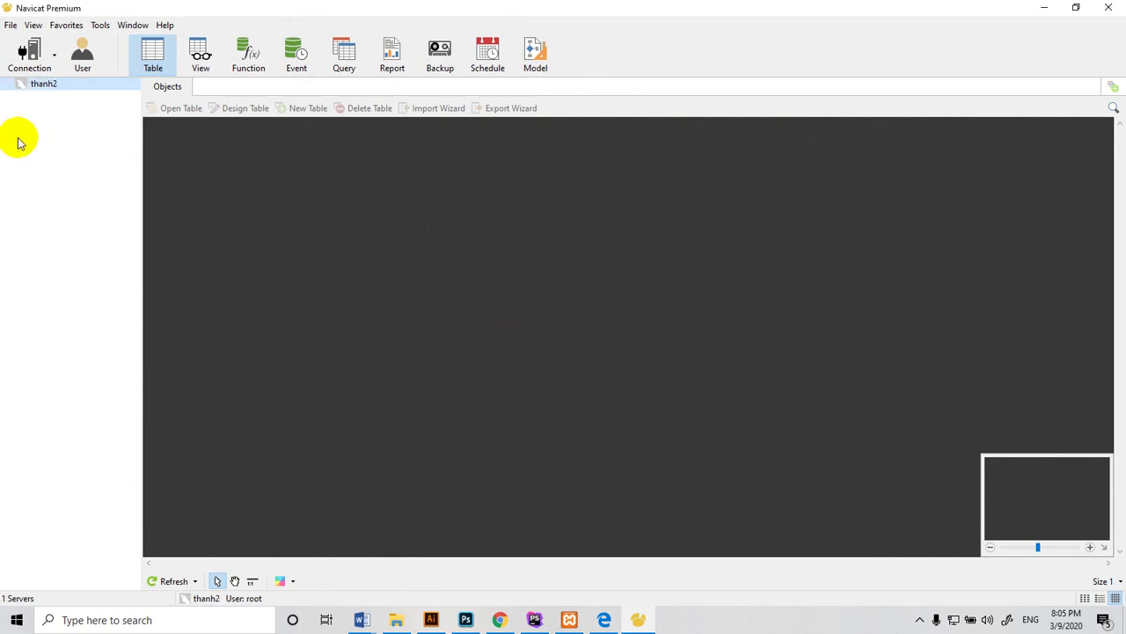
{"action": "left_click", "coordinate": [33, 63]}
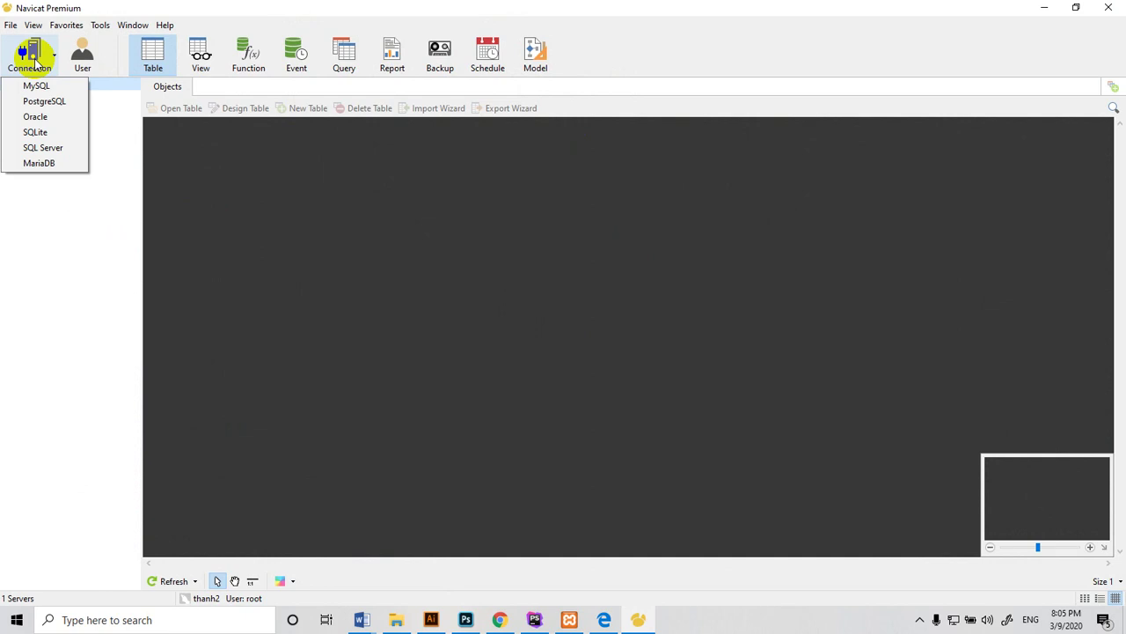
{"action": "left_click", "coordinate": [31, 92]}
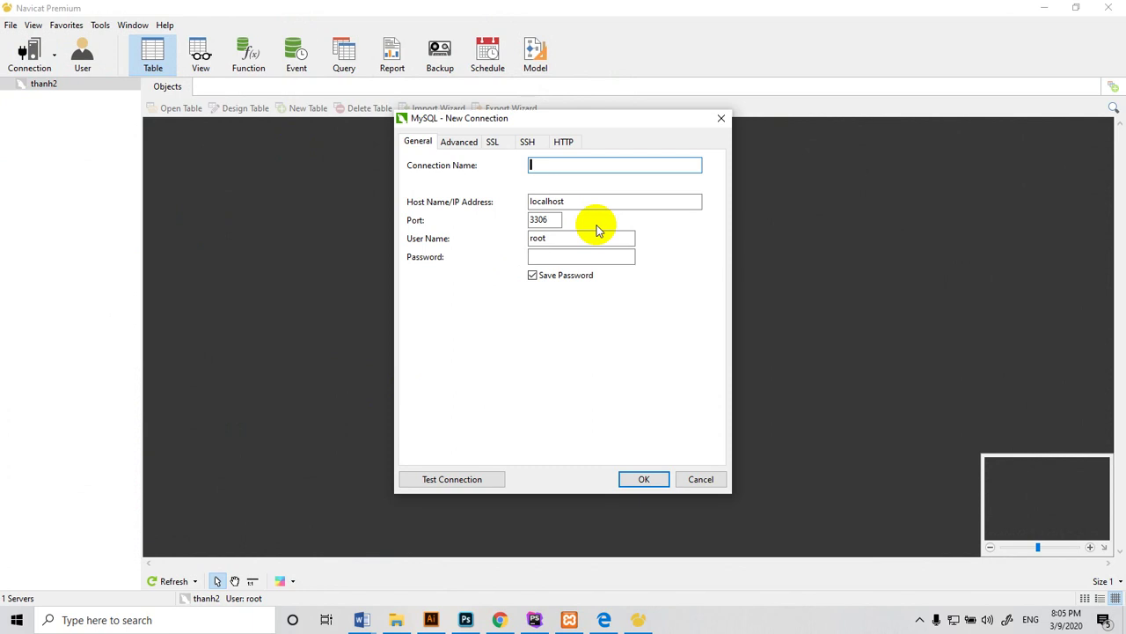
Name the connection HAI and test it successfully against localhost:3306
{"action": "type", "text": "oc"}
{"action": "key", "text": "BackSpace"}
{"action": "key", "text": "BackSpace"}
{"action": "type", "text": "OA"}
{"action": "type", "text": "HAI"}
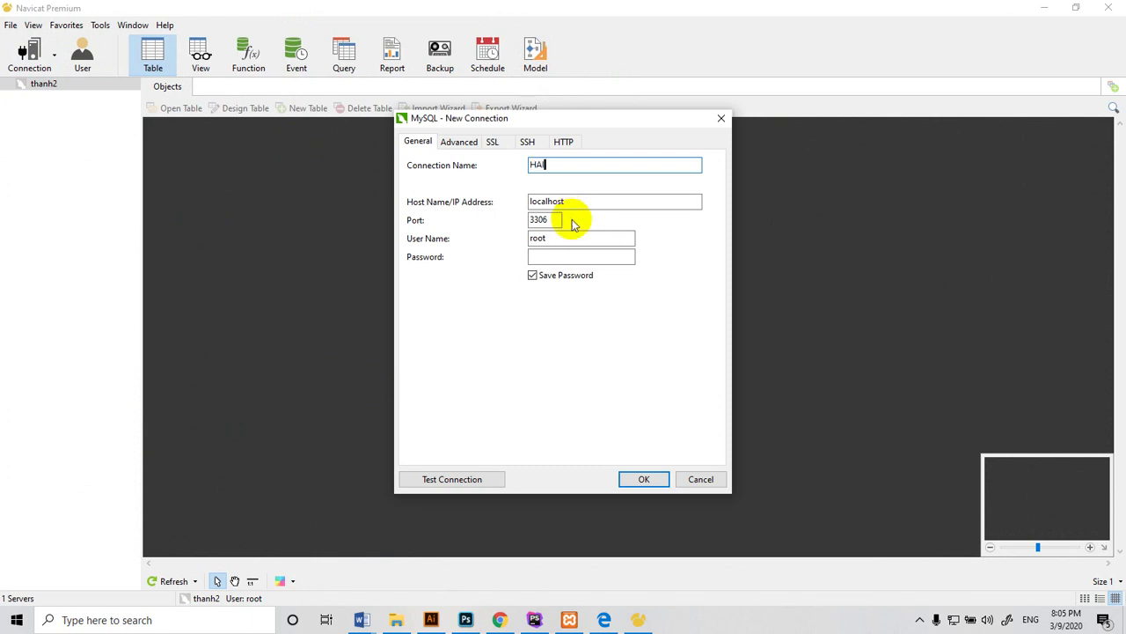
{"action": "left_click", "coordinate": [598, 198]}
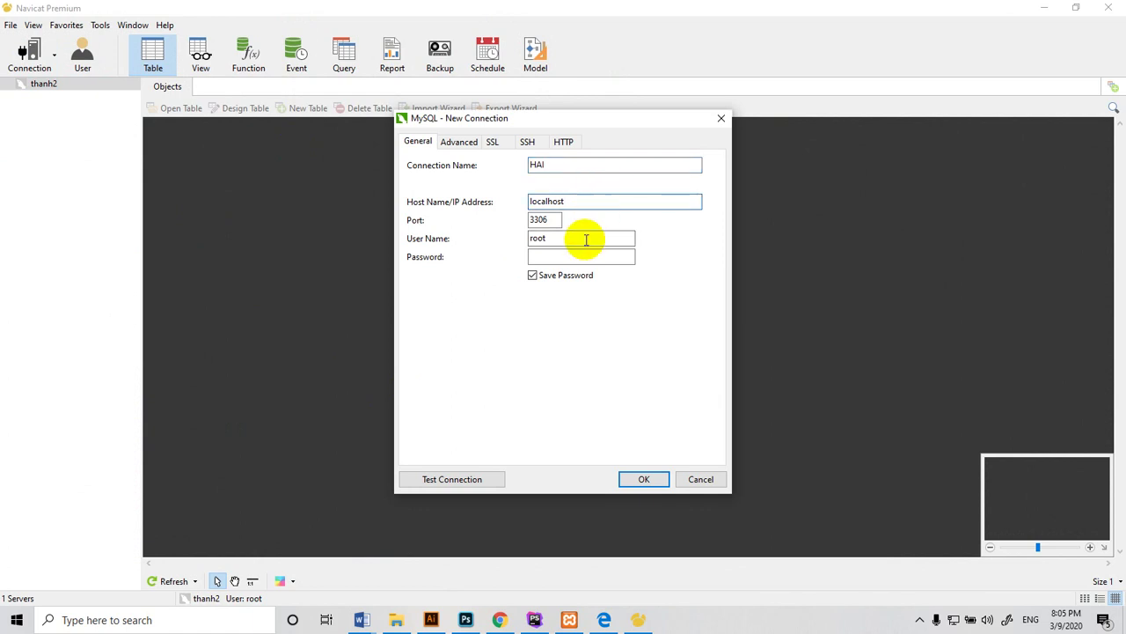
{"action": "left_click", "coordinate": [430, 485]}
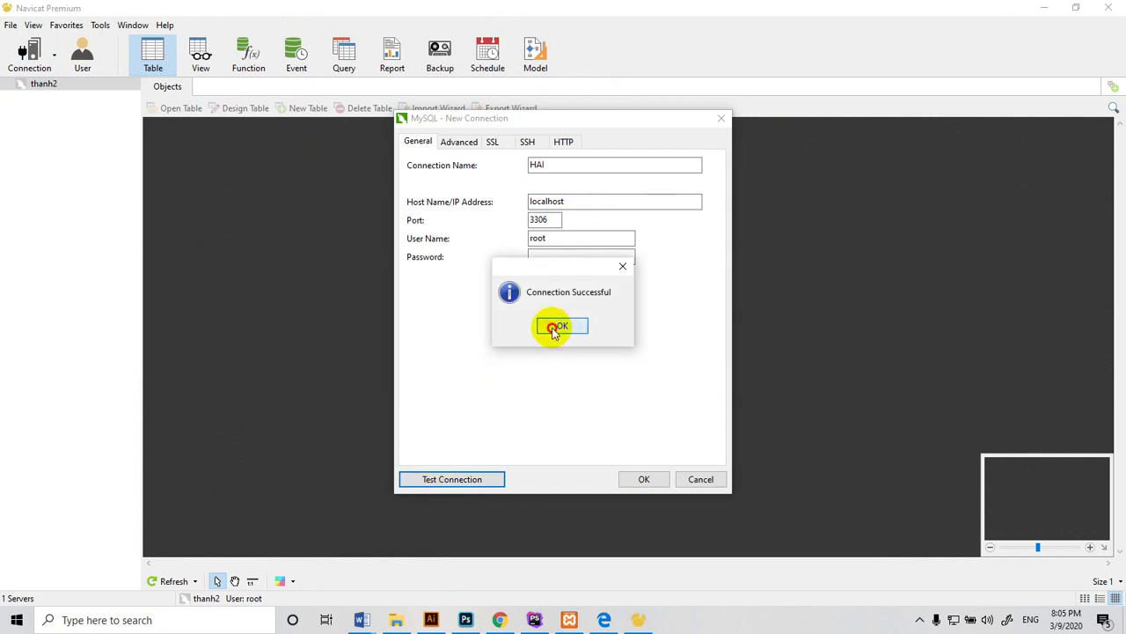
{"action": "left_click", "coordinate": [557, 328]}
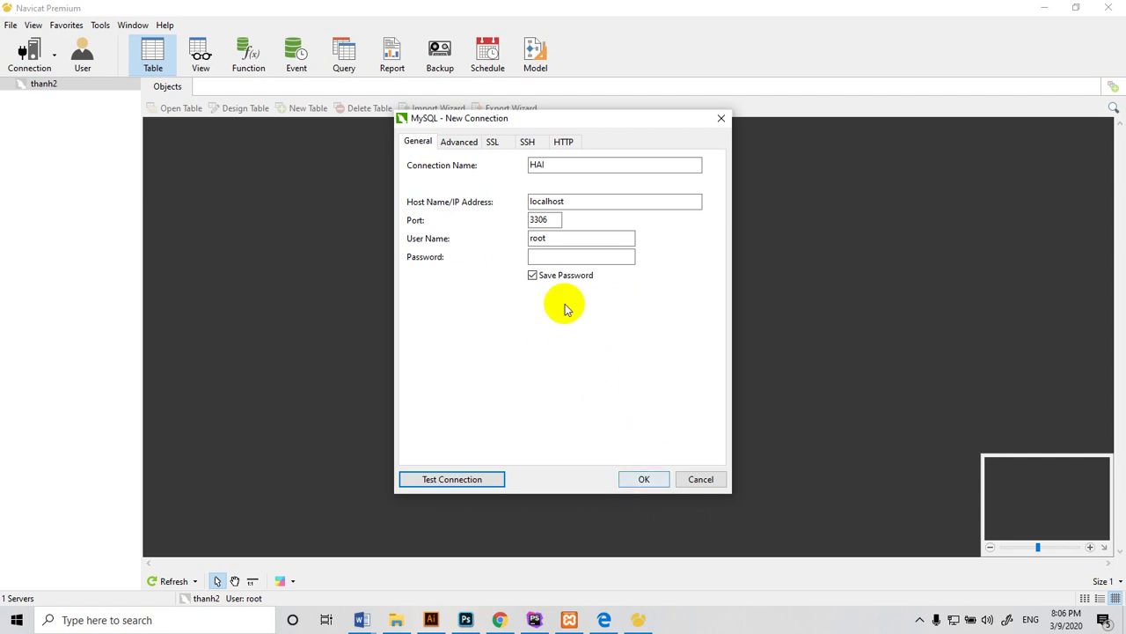
Keep the user name root, undo the trial credential edits, and save the HAI connection
{"action": "left_click_drag", "start_coordinate": [564, 235], "coordinate": [538, 237]}
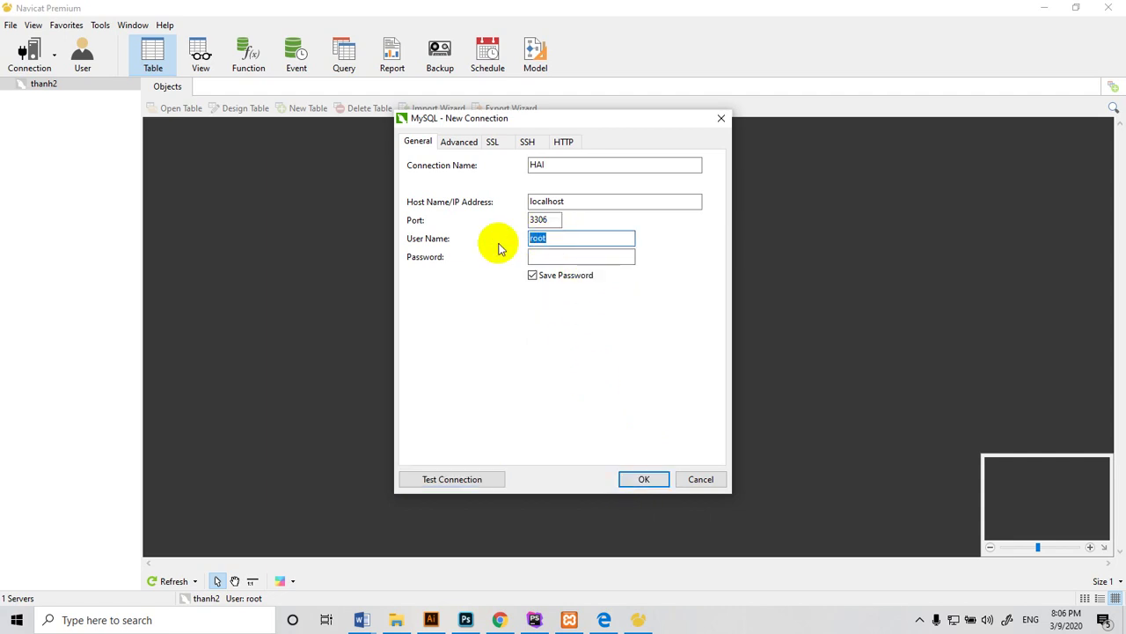
{"action": "key", "text": "BackSpace"}
{"action": "type", "text": "HAI"}
{"action": "left_click", "coordinate": [535, 256]}
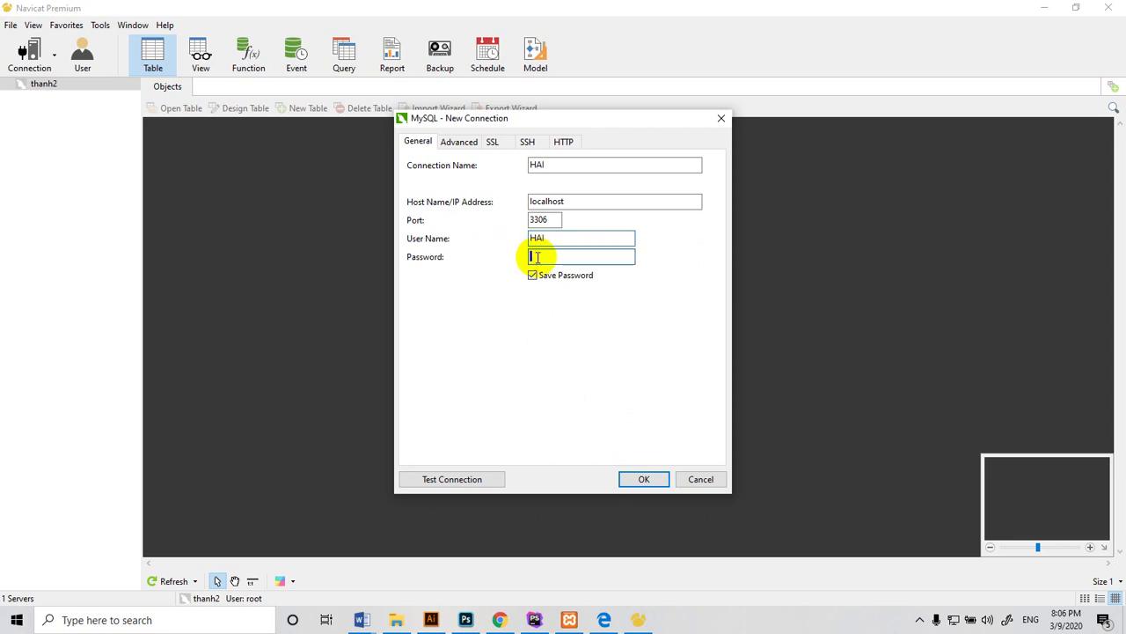
{"action": "type", "text": "1234"}
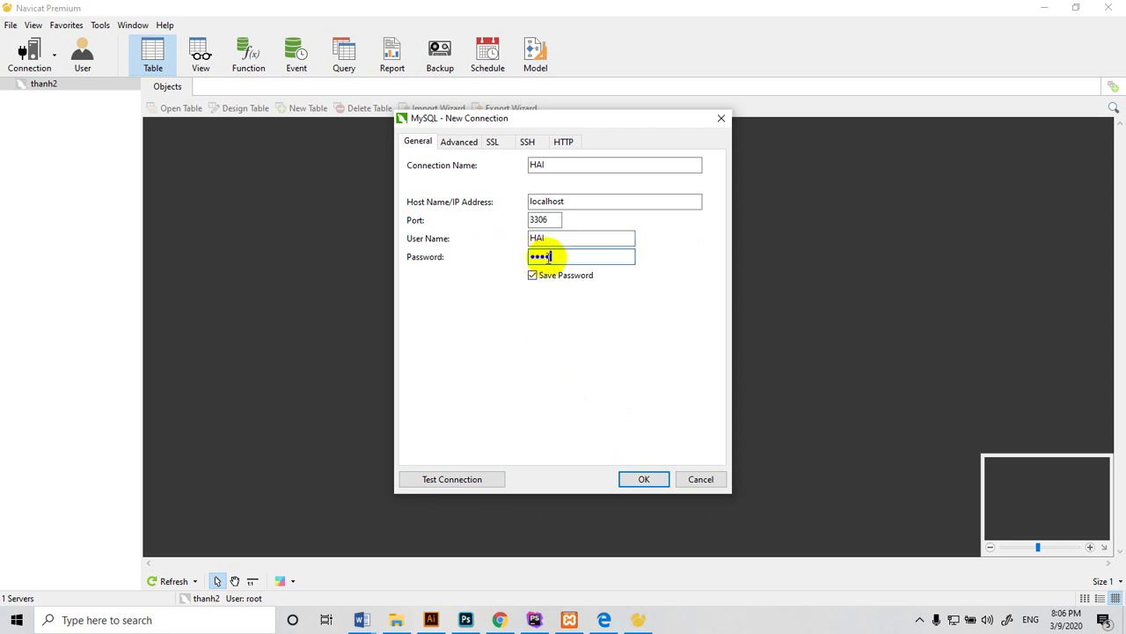
{"action": "left_click_drag", "start_coordinate": [568, 237], "coordinate": [490, 235]}
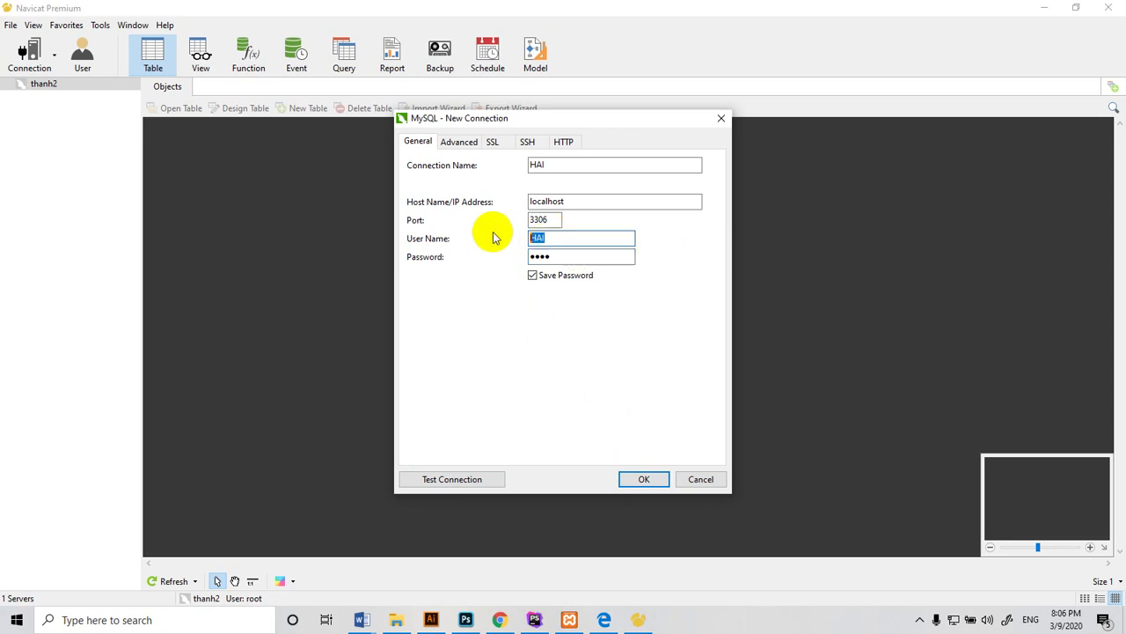
{"action": "key", "text": "BackSpace"}
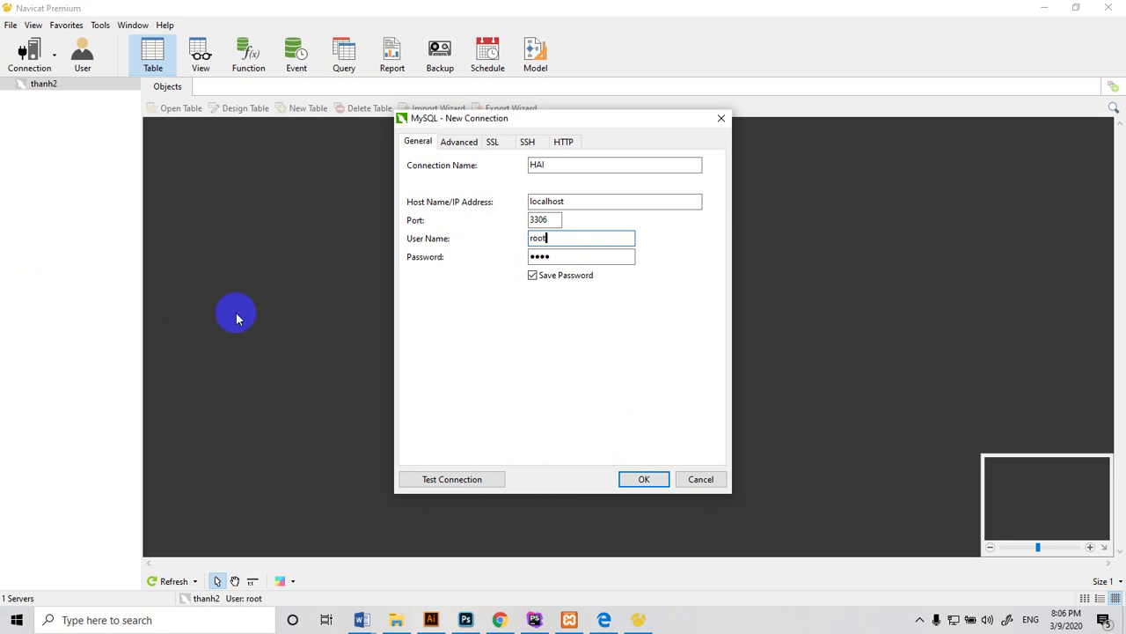
{"action": "left_click_drag", "start_coordinate": [573, 255], "coordinate": [495, 265]}
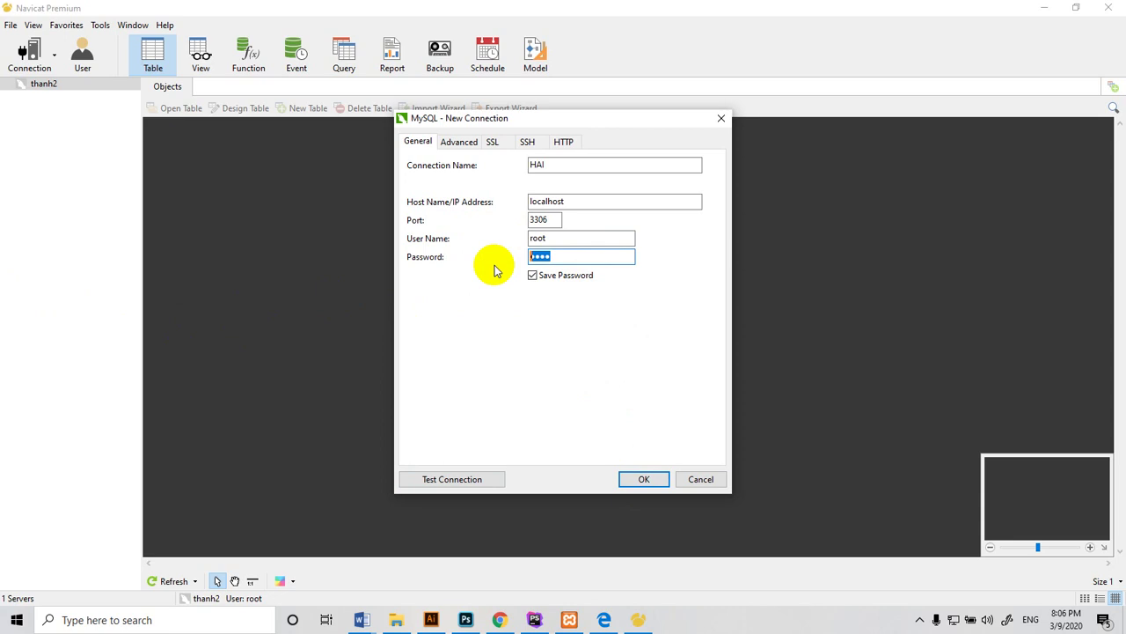
{"action": "type", "text": "1"}
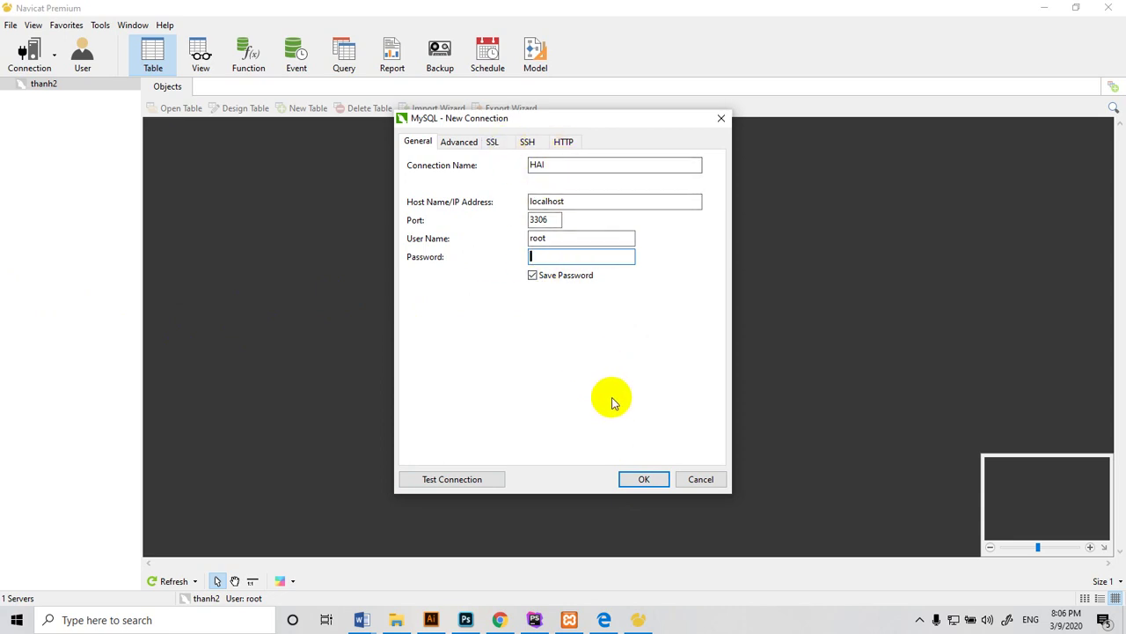
{"action": "left_click", "coordinate": [638, 480]}
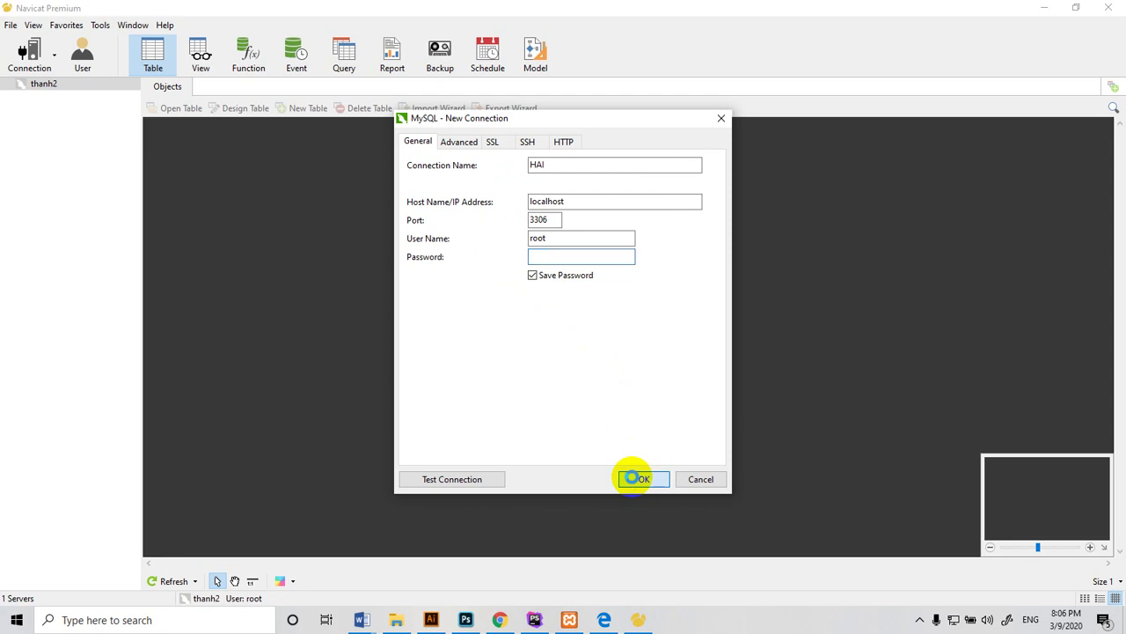
Open HAI and the banhang database, browse its tables and views, then collapse it
{"action": "double_click", "coordinate": [35, 84]}
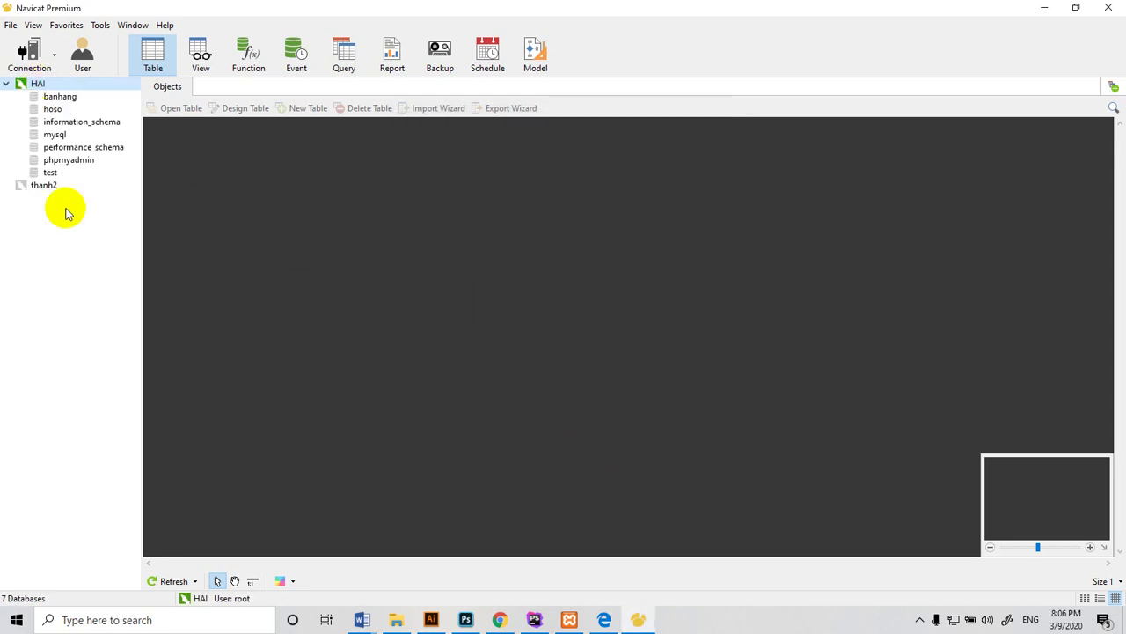
{"action": "double_click", "coordinate": [35, 96]}
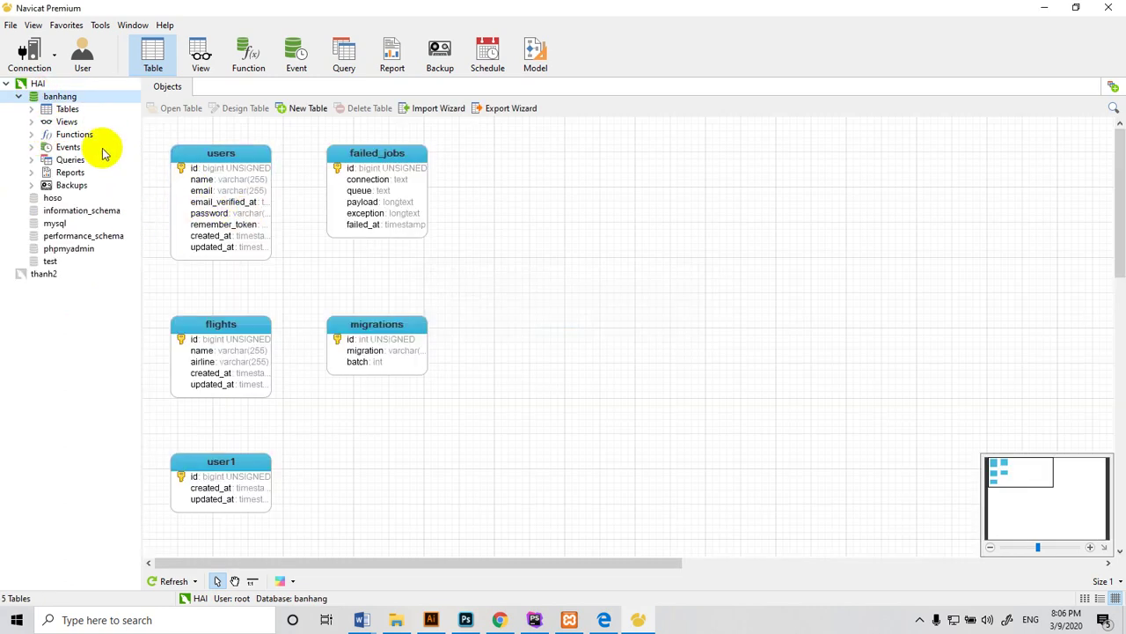
{"action": "left_click", "coordinate": [18, 96]}
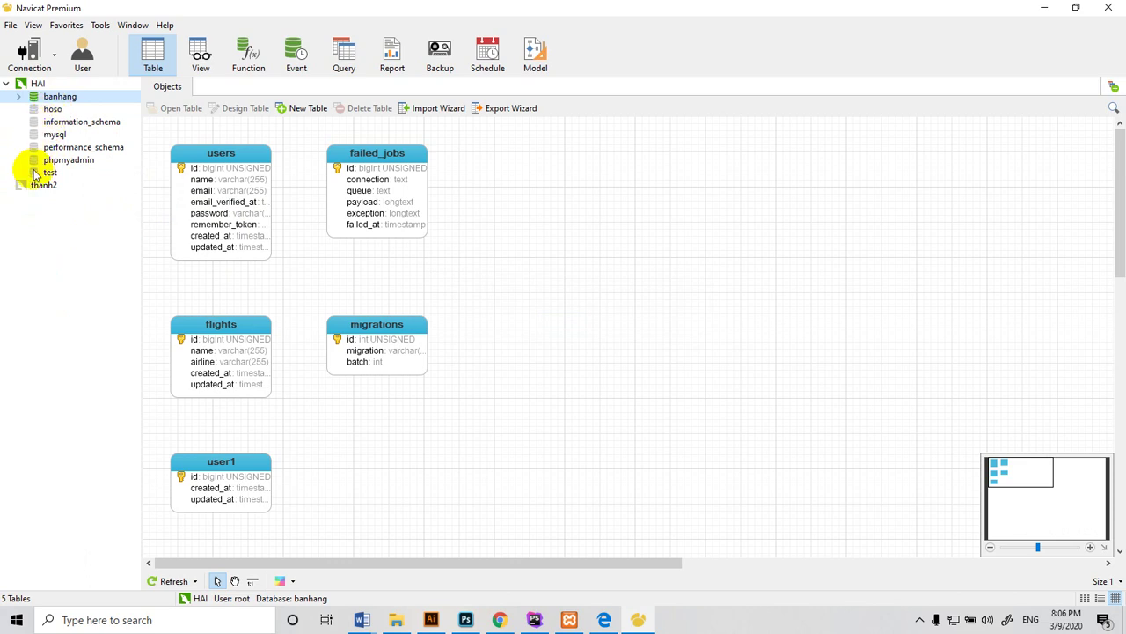
{"action": "left_click", "coordinate": [19, 96]}
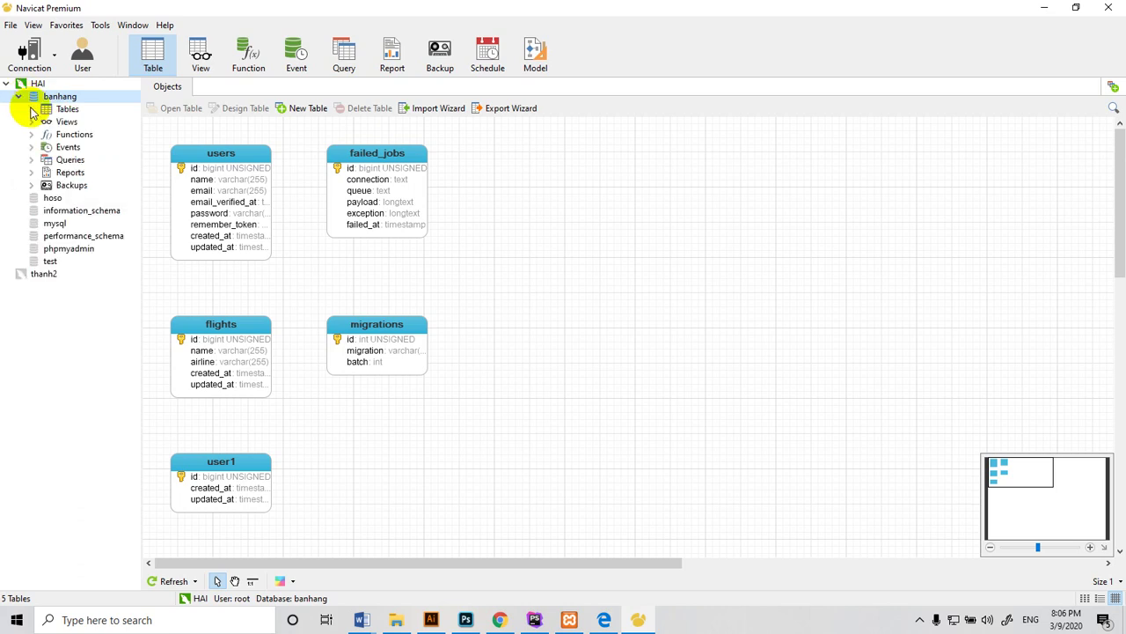
{"action": "left_click", "coordinate": [32, 110]}
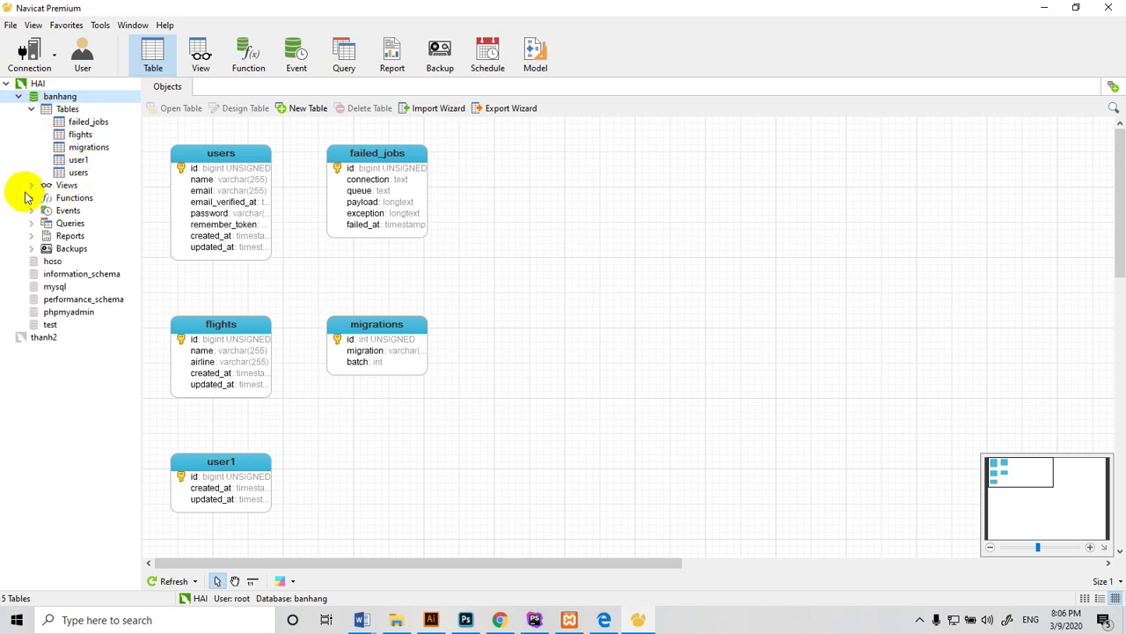
{"action": "left_click", "coordinate": [32, 185]}
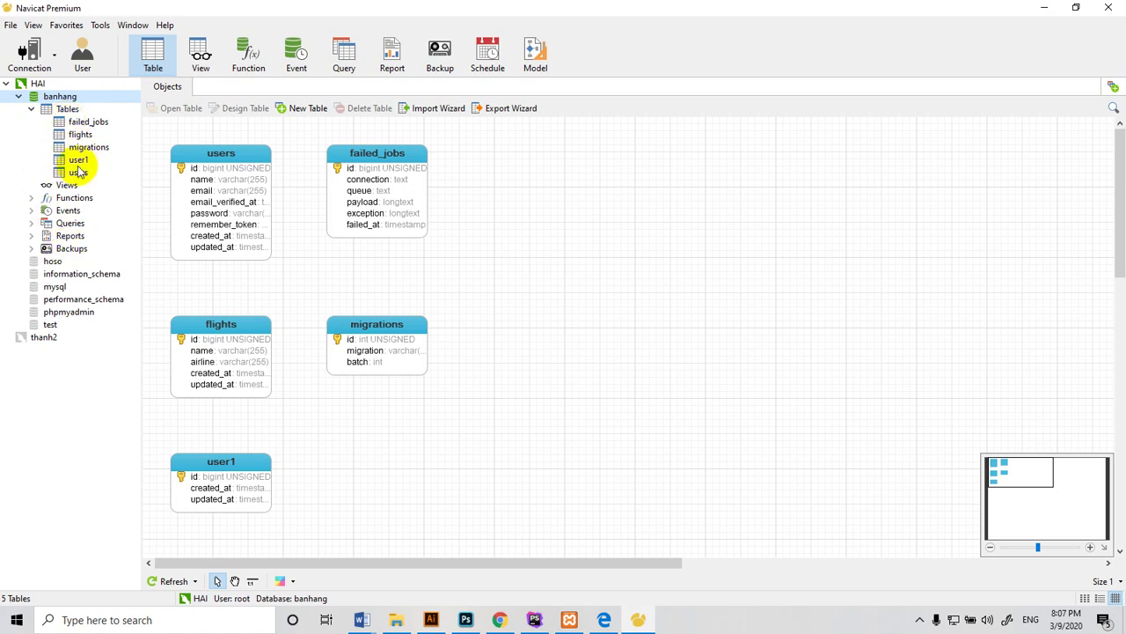
{"action": "left_click", "coordinate": [19, 95]}
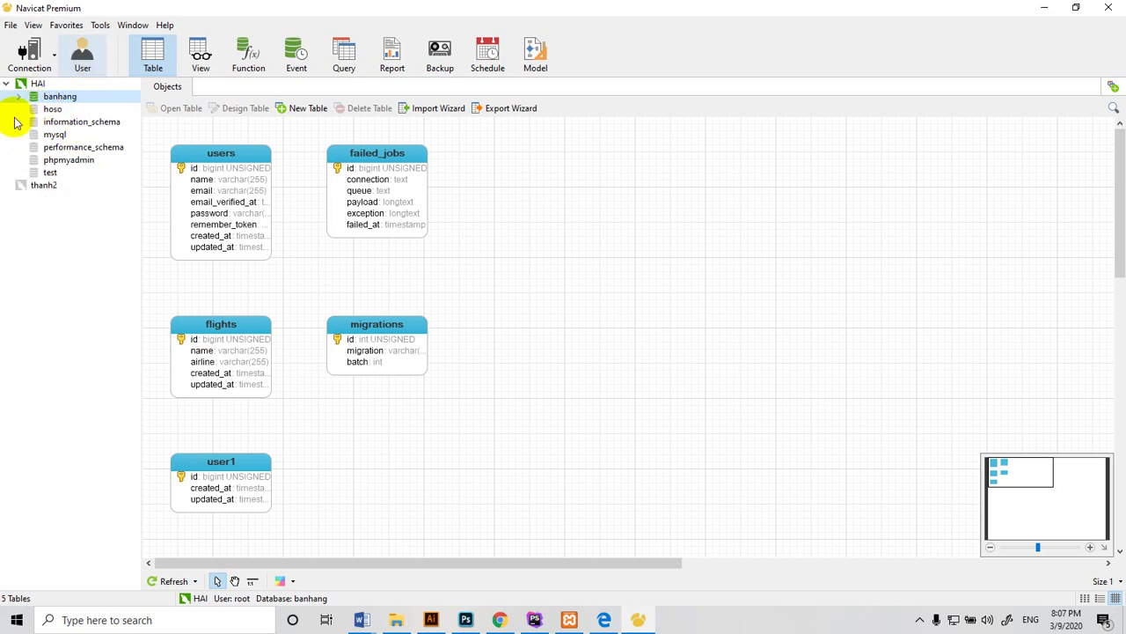
Show the HAI server's user accounts and bring up the actions for one account
{"action": "left_click", "coordinate": [85, 56]}
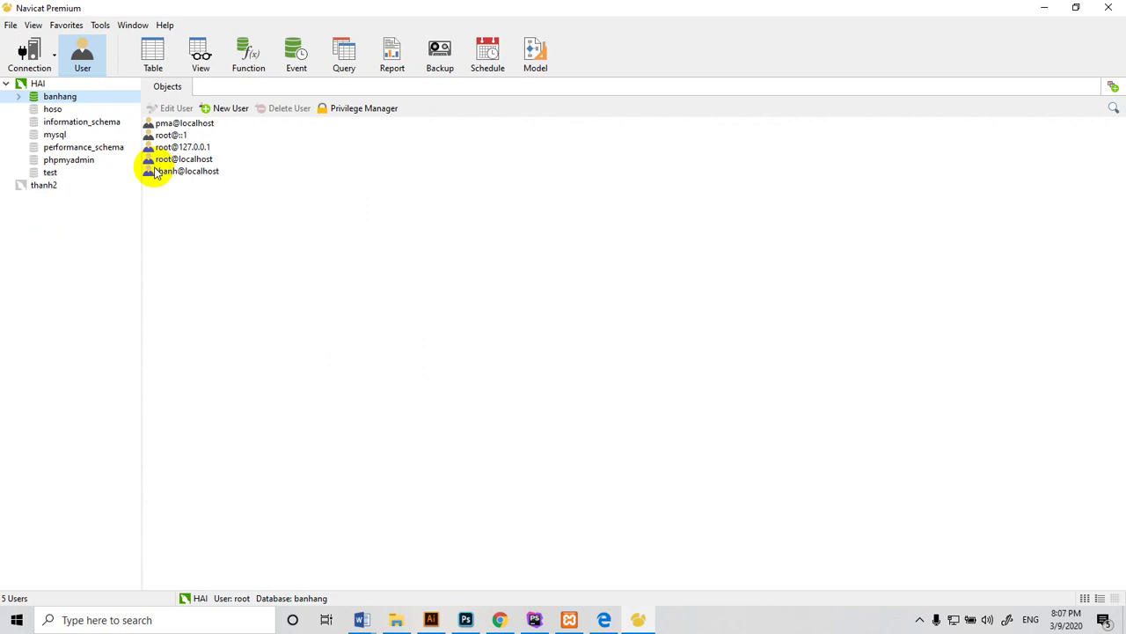
{"action": "left_click", "coordinate": [158, 176]}
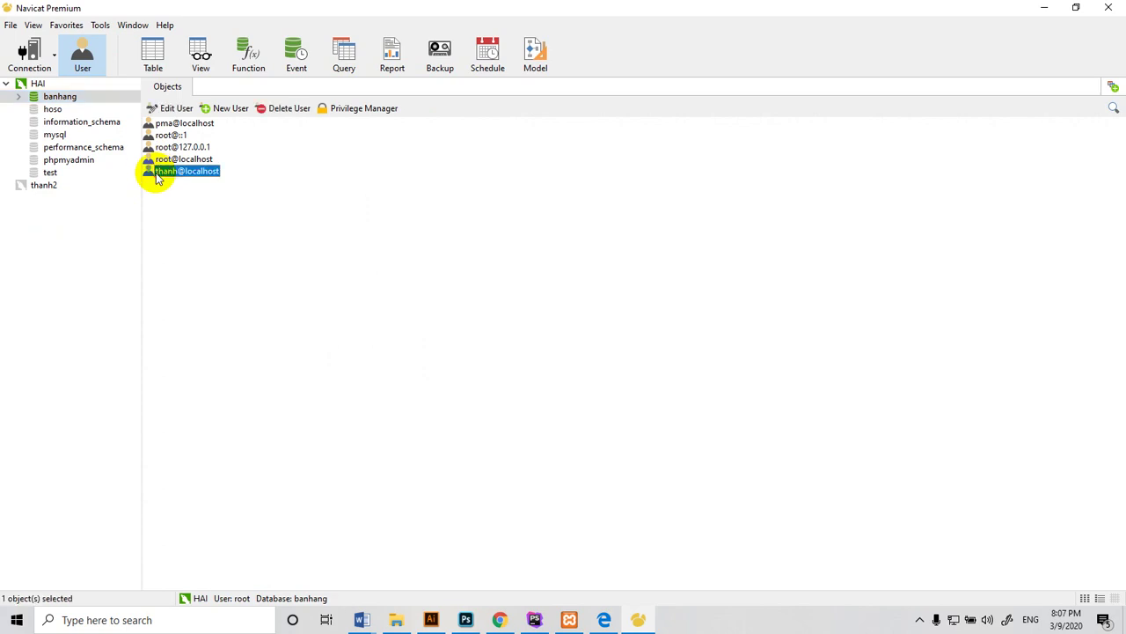
{"action": "right_click", "coordinate": [157, 175]}
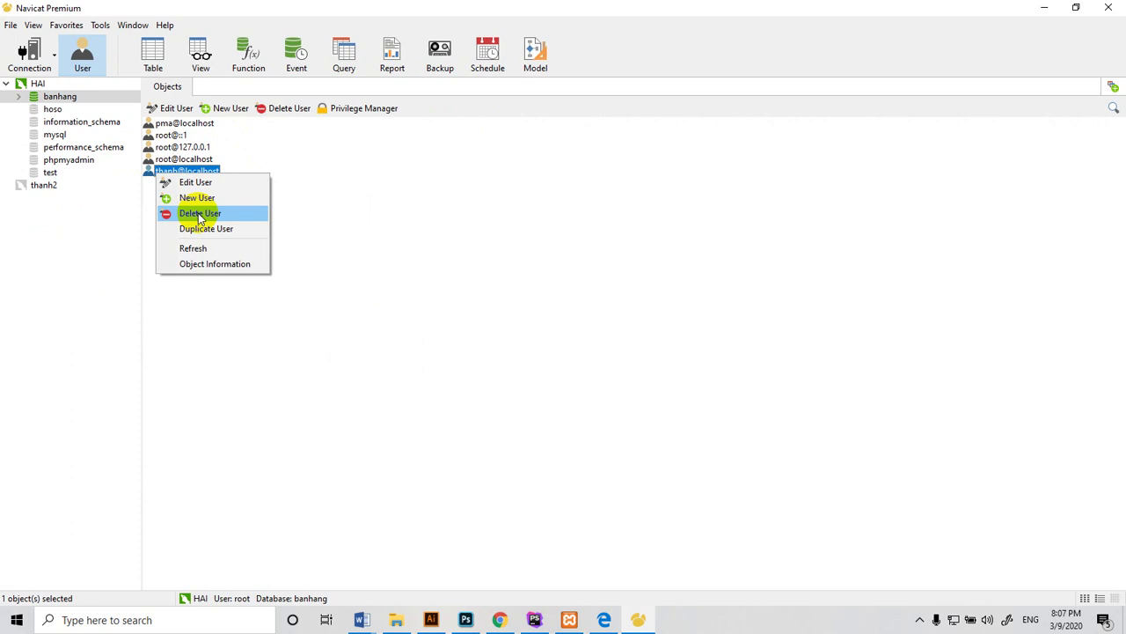
Create user HAI with host localhost and a confirmed password, then save it
{"action": "left_click", "coordinate": [226, 108]}
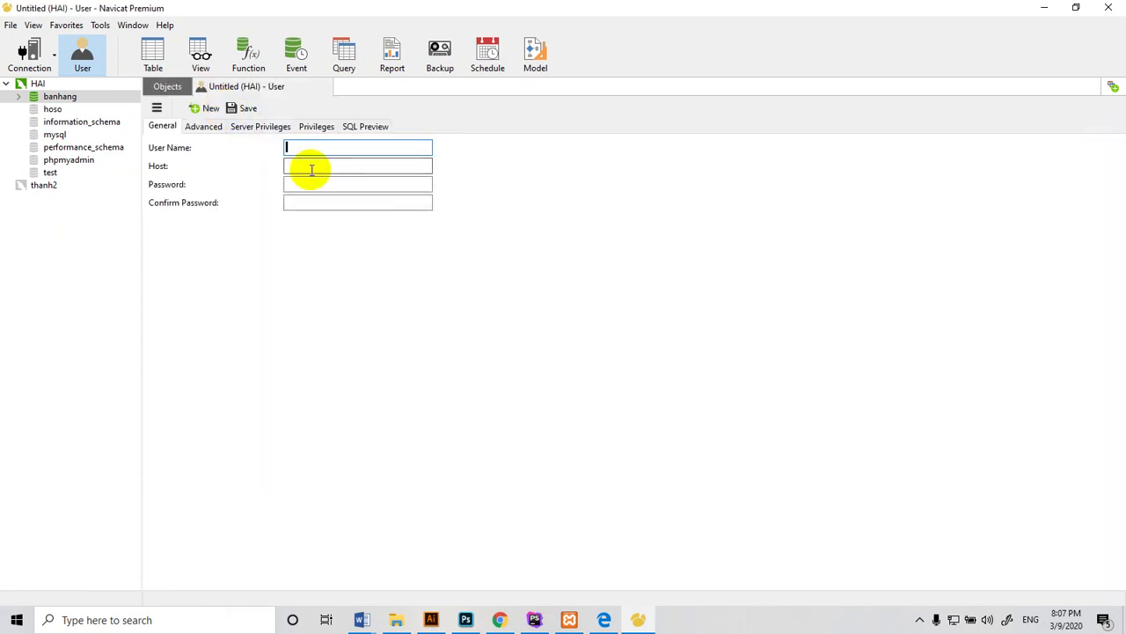
{"action": "type", "text": "HAI"}
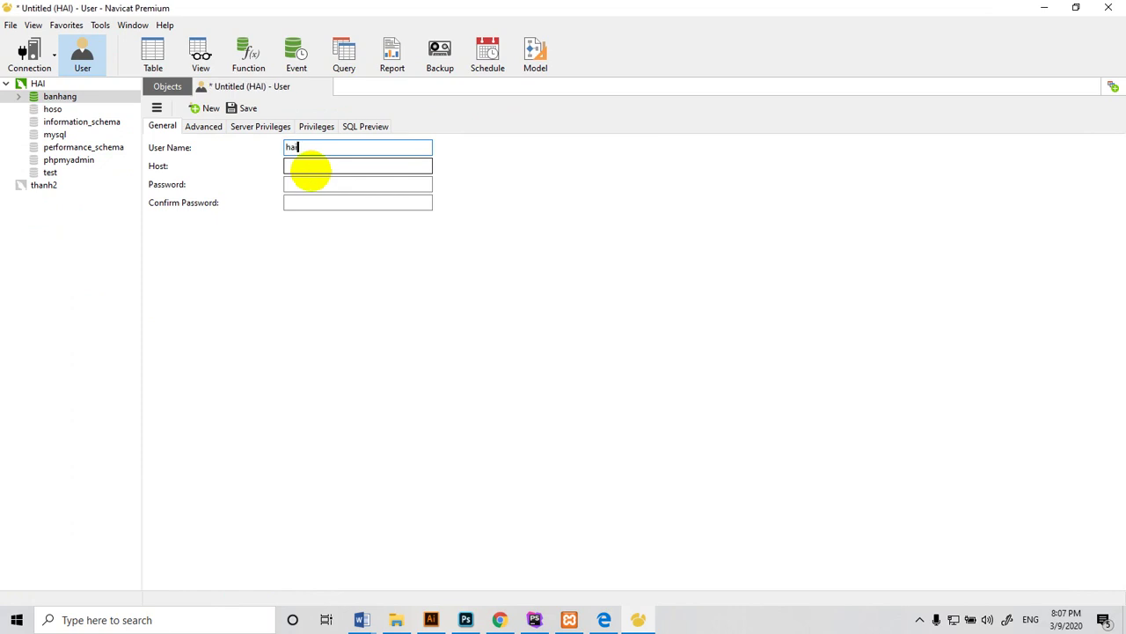
{"action": "left_click", "coordinate": [302, 165]}
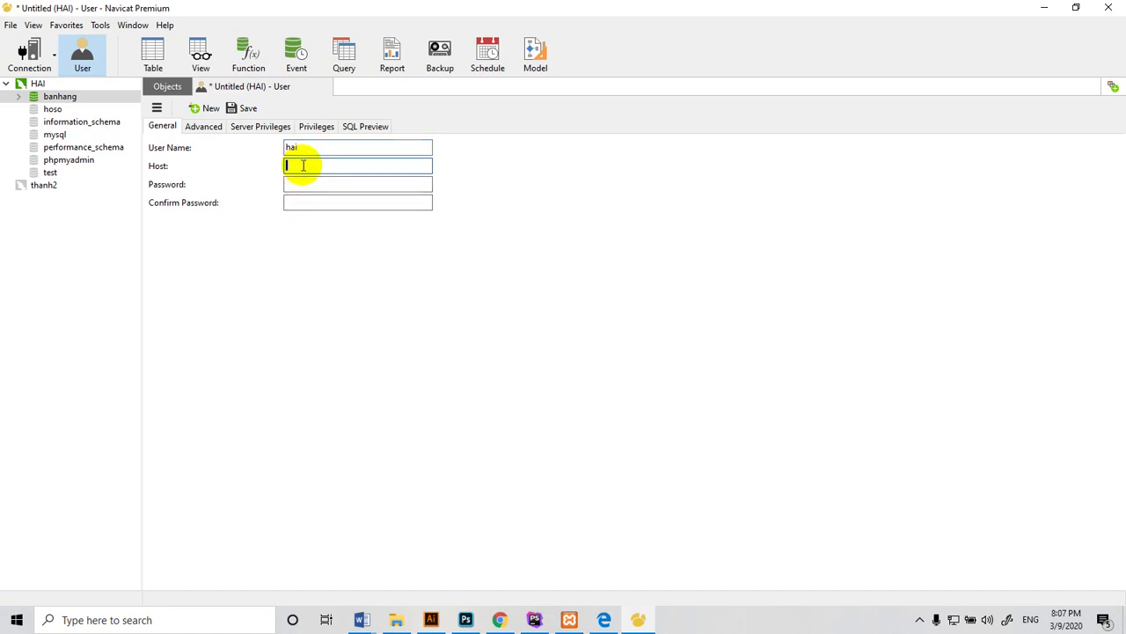
{"action": "type", "text": "localhost"}
{"action": "left_click", "coordinate": [296, 184]}
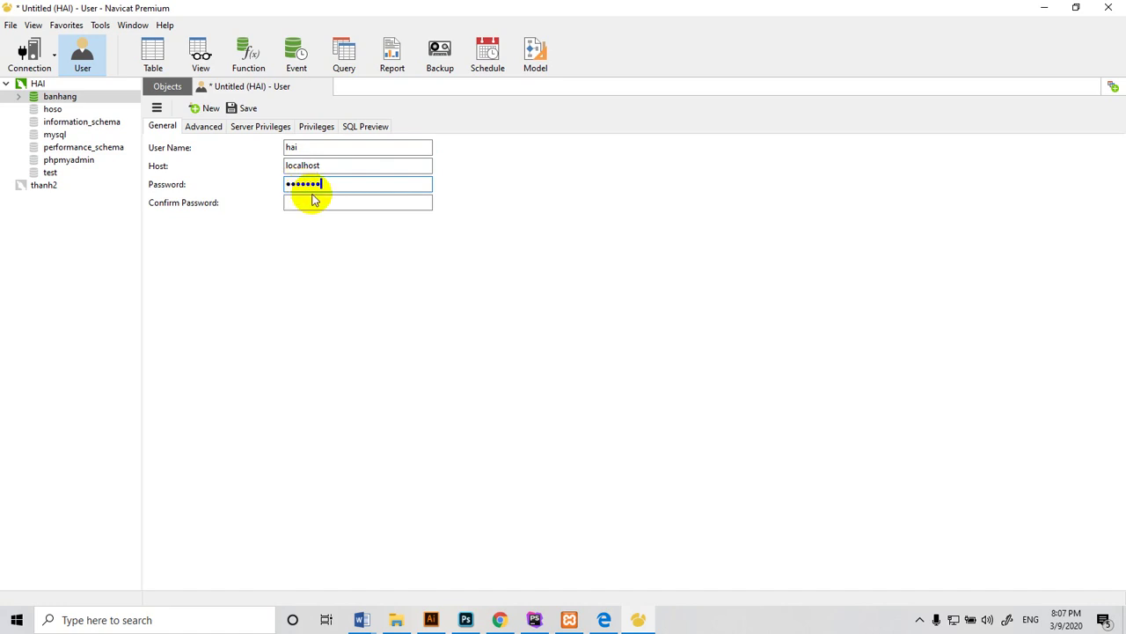
{"action": "left_click", "coordinate": [307, 206]}
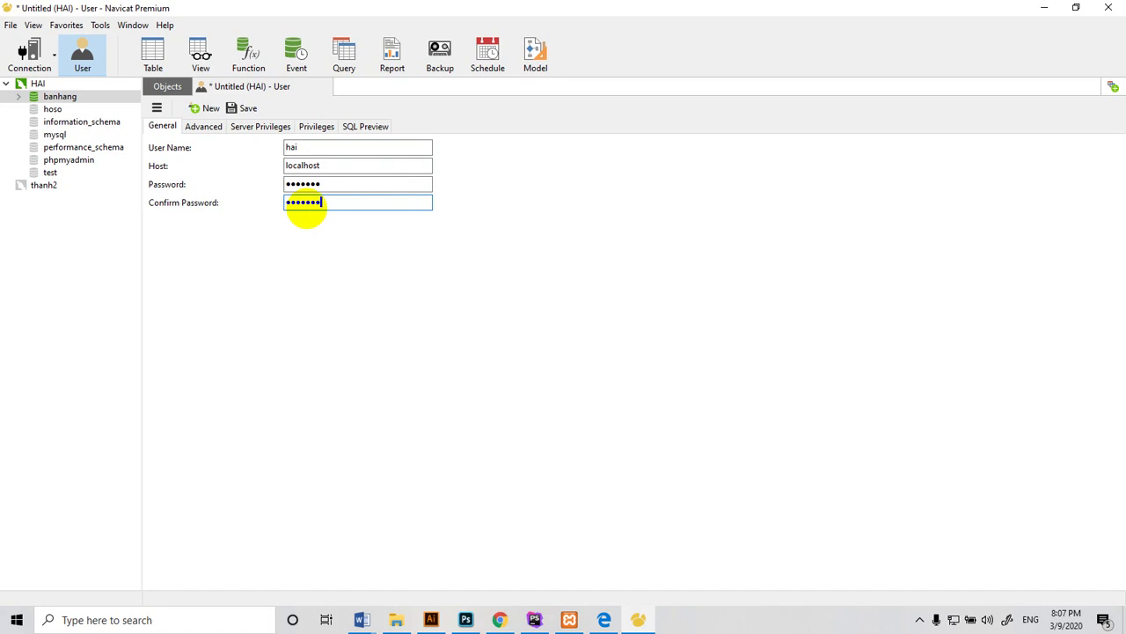
{"action": "left_click", "coordinate": [247, 109]}
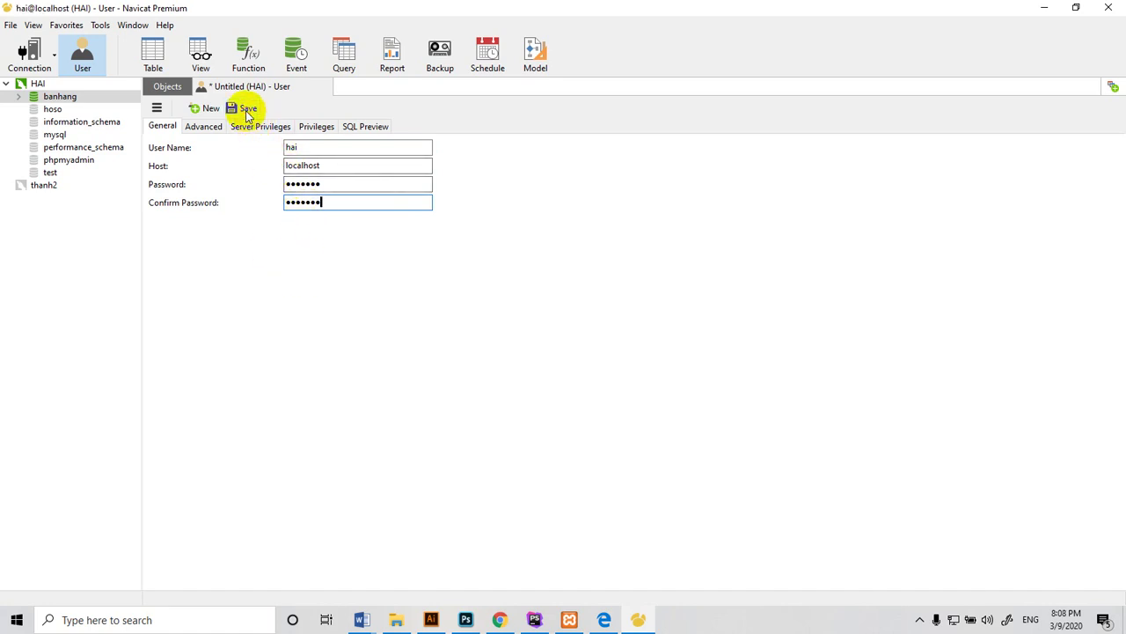
Check the Advanced settings, then view hai@localhost's Server Privileges list
{"action": "left_click", "coordinate": [203, 127]}
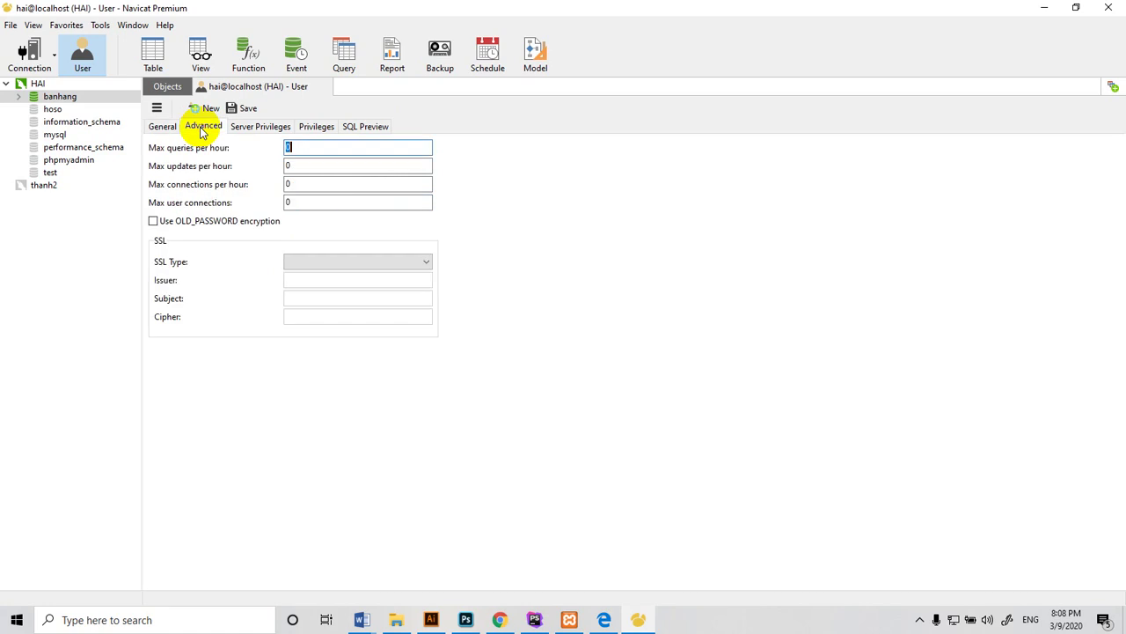
{"action": "left_click", "coordinate": [255, 129]}
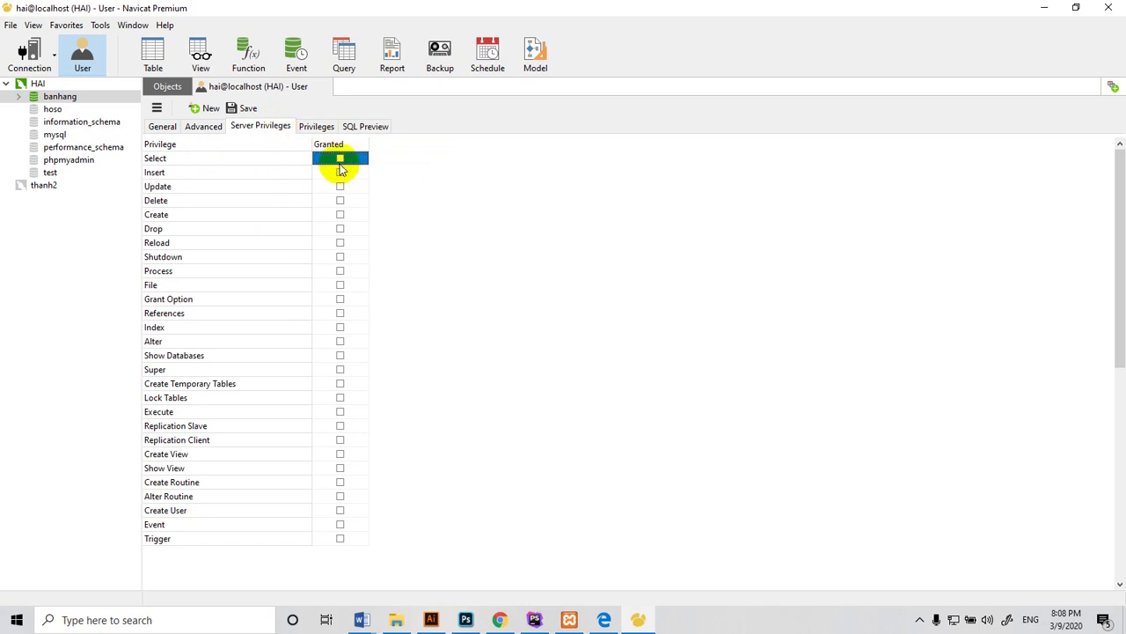
Grant hai@localhost every server privilege, from Select and Insert through Event and Trigger
{"action": "left_click", "coordinate": [341, 163]}
{"action": "left_click", "coordinate": [341, 173]}
{"action": "left_click", "coordinate": [340, 186]}
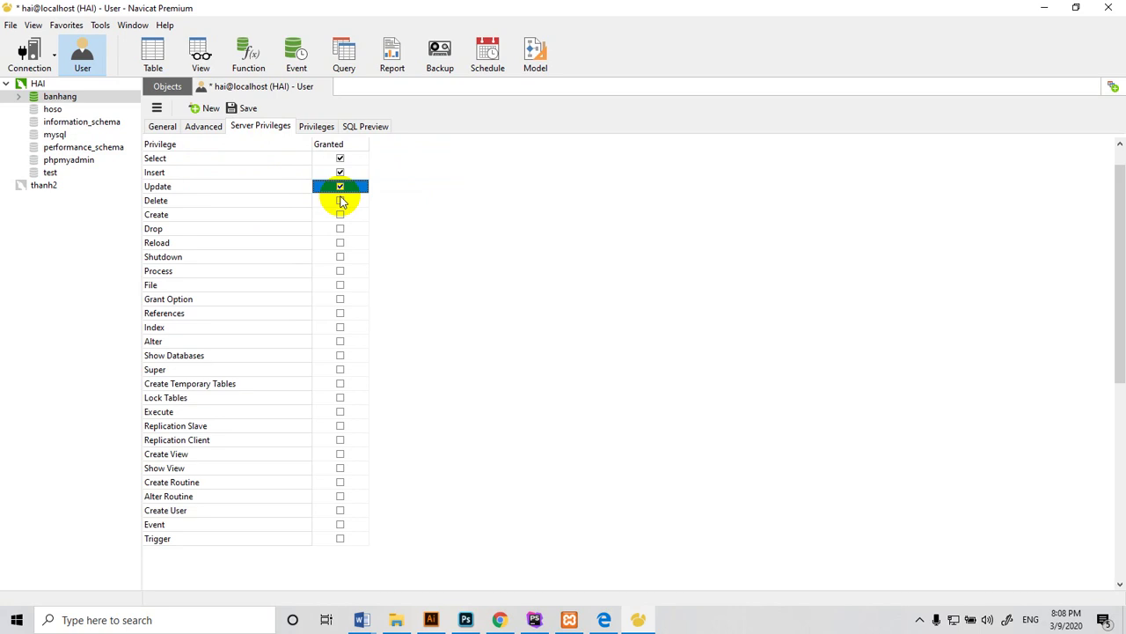
{"action": "left_click", "coordinate": [340, 202]}
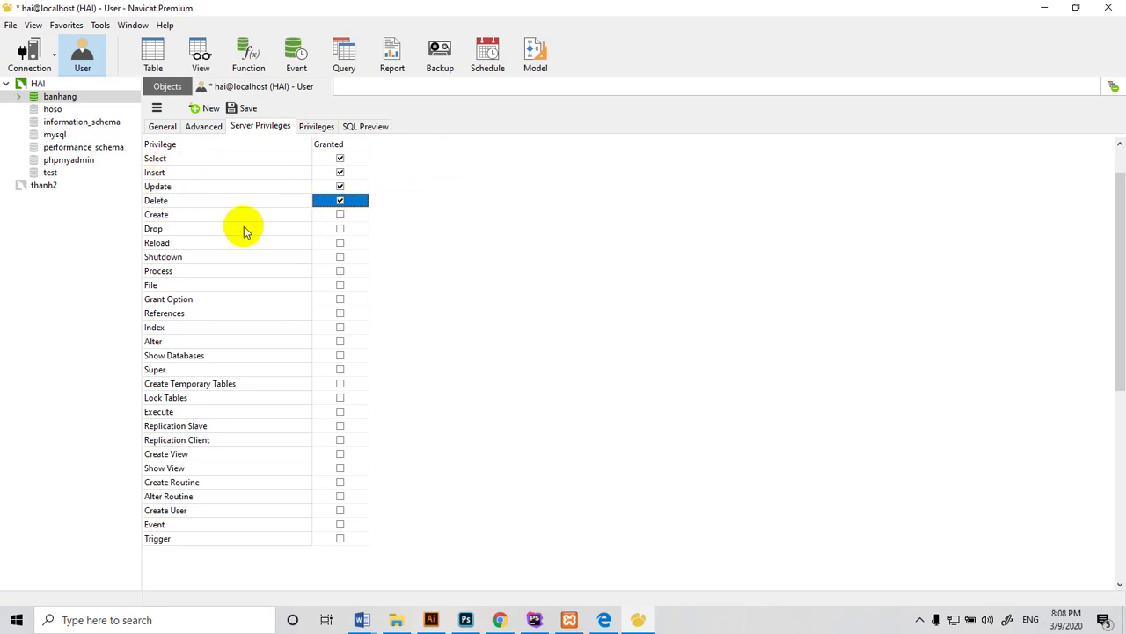
{"action": "left_click", "coordinate": [339, 216]}
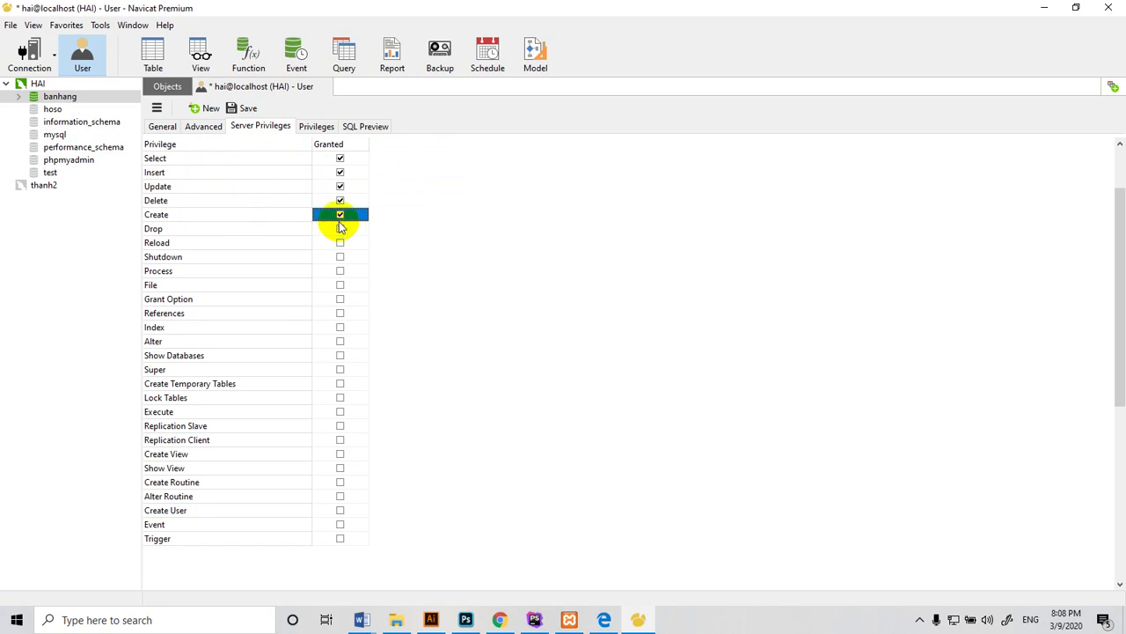
{"action": "left_click", "coordinate": [340, 229]}
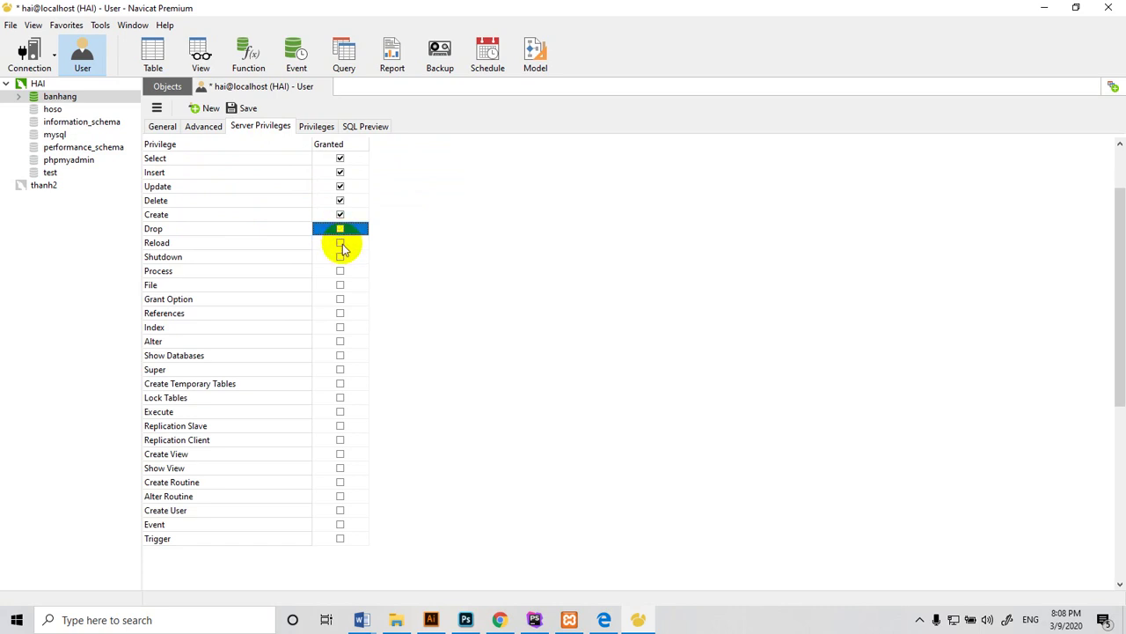
{"action": "left_click", "coordinate": [341, 242]}
{"action": "left_click", "coordinate": [341, 243]}
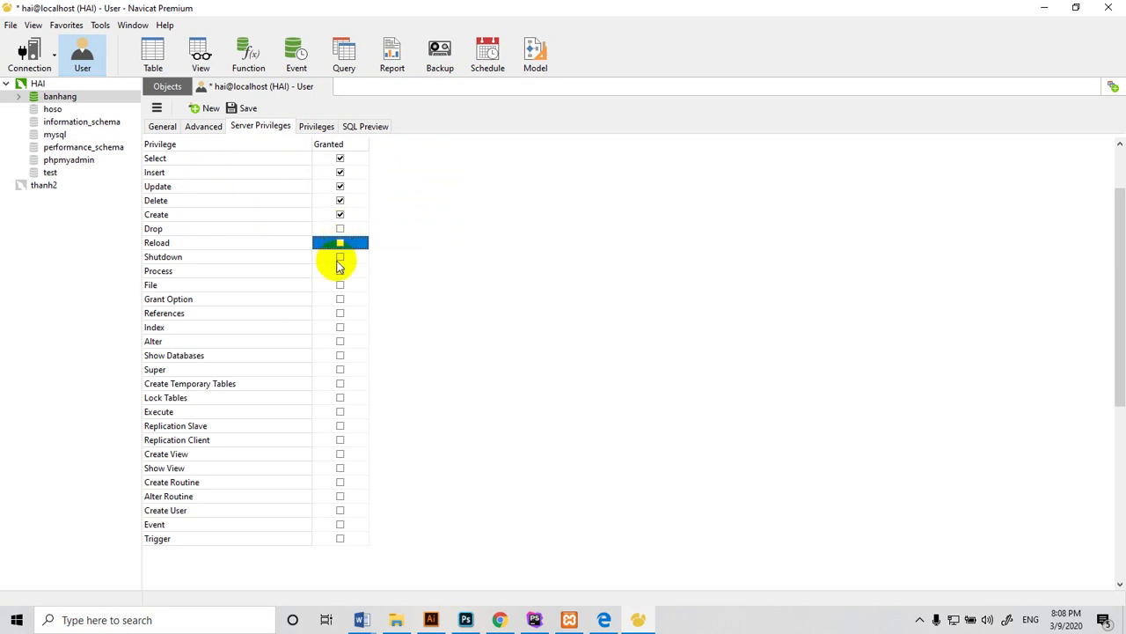
{"action": "key", "text": "Up"}
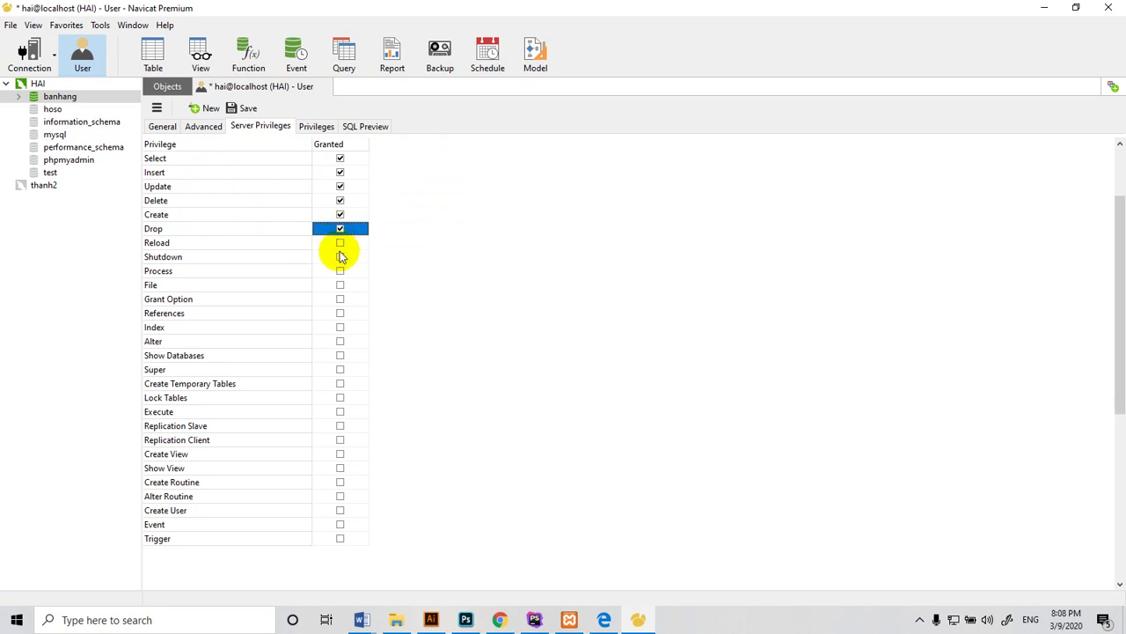
{"action": "left_click", "coordinate": [341, 245]}
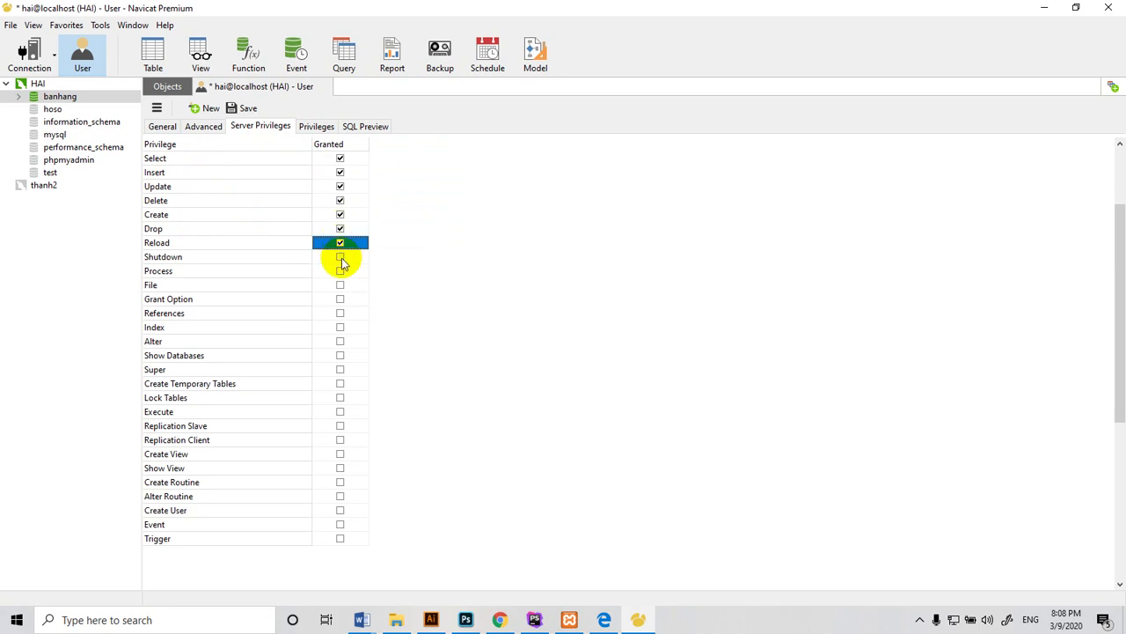
{"action": "left_click", "coordinate": [340, 257]}
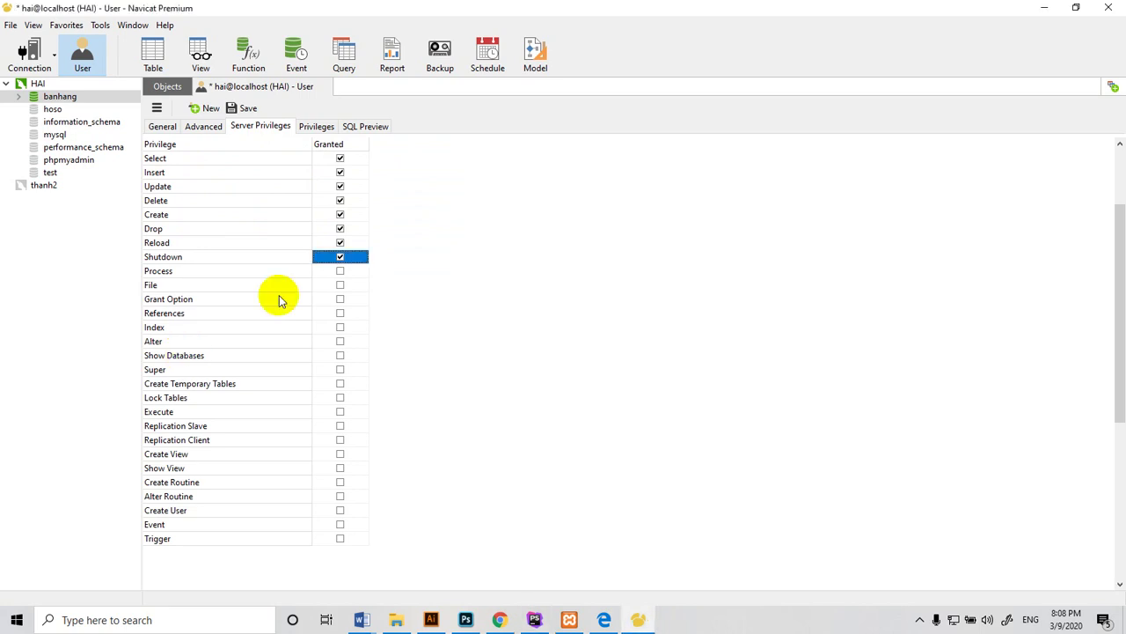
{"action": "left_click", "coordinate": [340, 271]}
{"action": "left_click", "coordinate": [340, 285]}
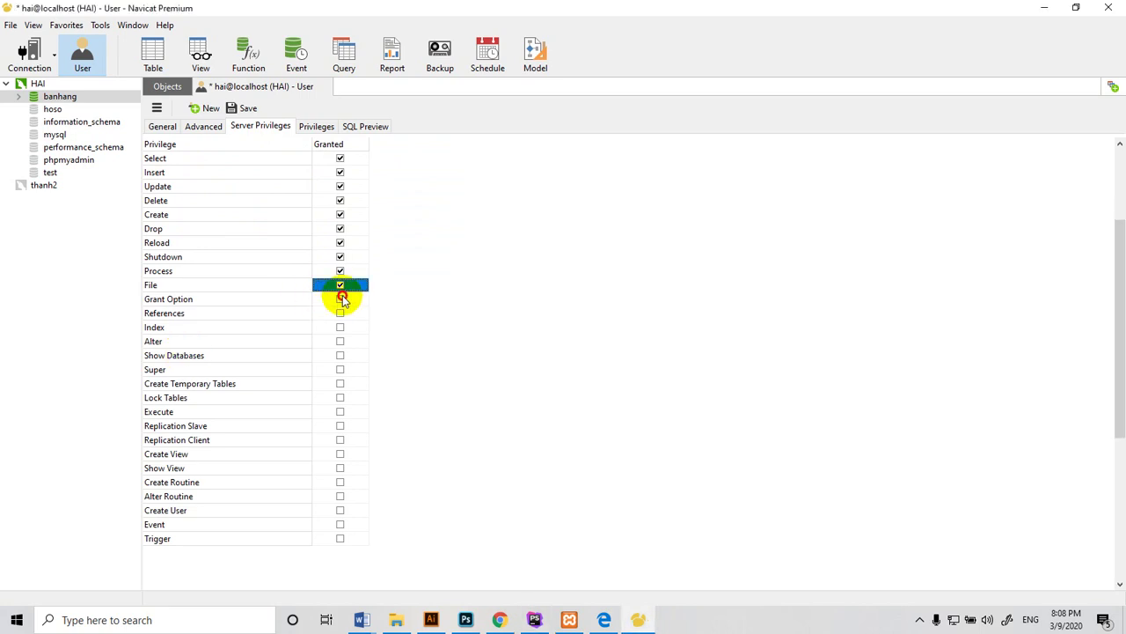
{"action": "left_click", "coordinate": [340, 299]}
{"action": "left_click", "coordinate": [341, 314]}
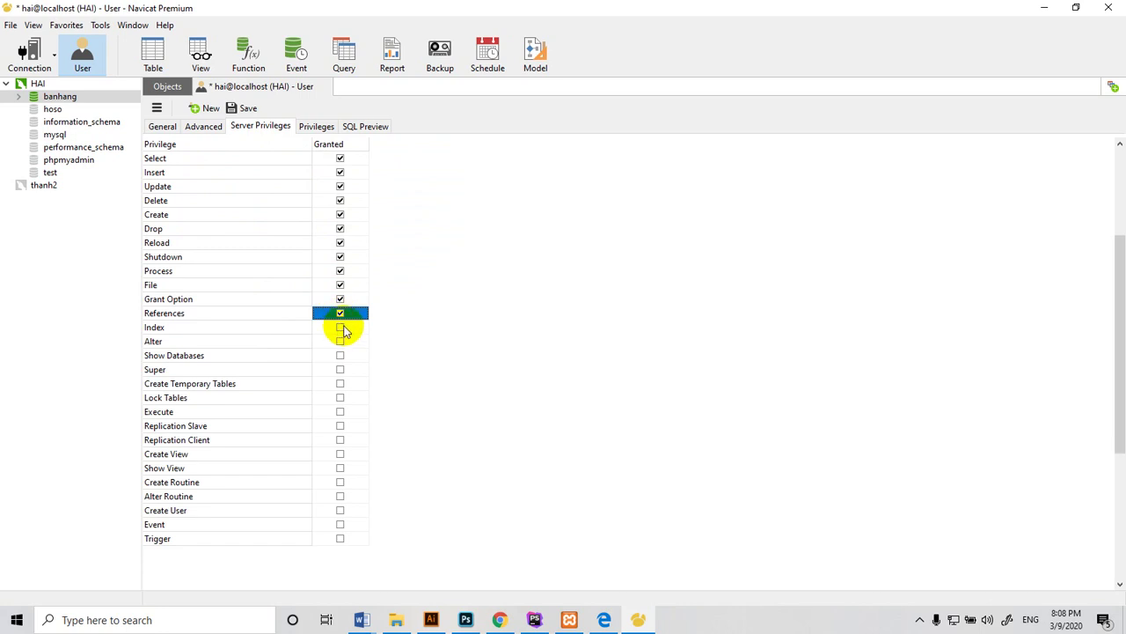
{"action": "left_click", "coordinate": [341, 327]}
{"action": "left_click", "coordinate": [341, 341]}
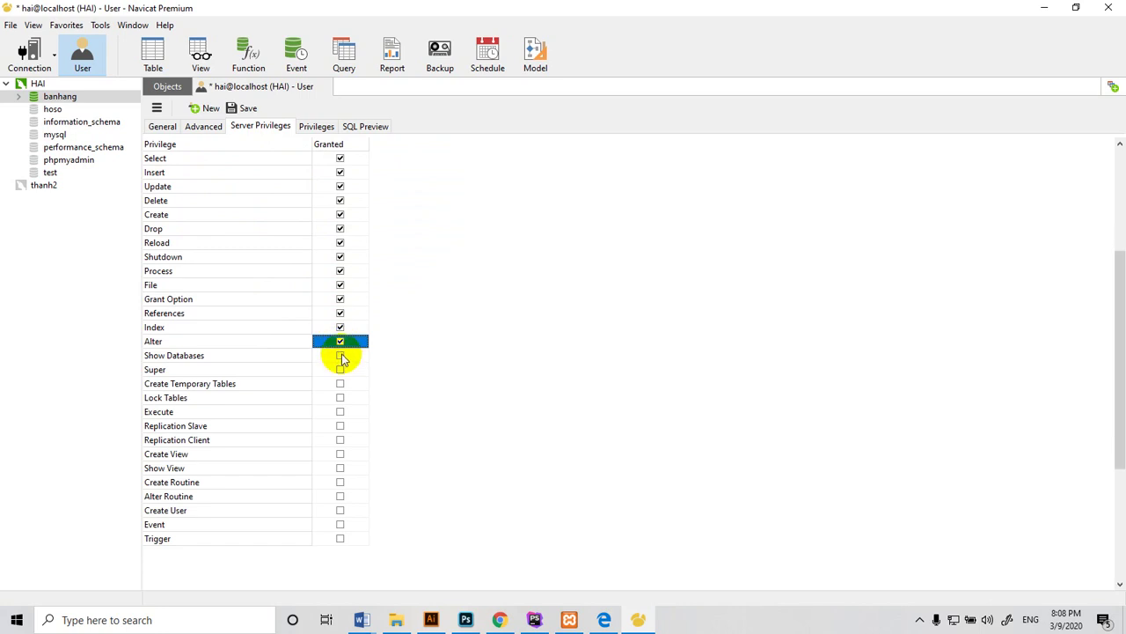
{"action": "left_click", "coordinate": [340, 355]}
{"action": "left_click", "coordinate": [341, 370]}
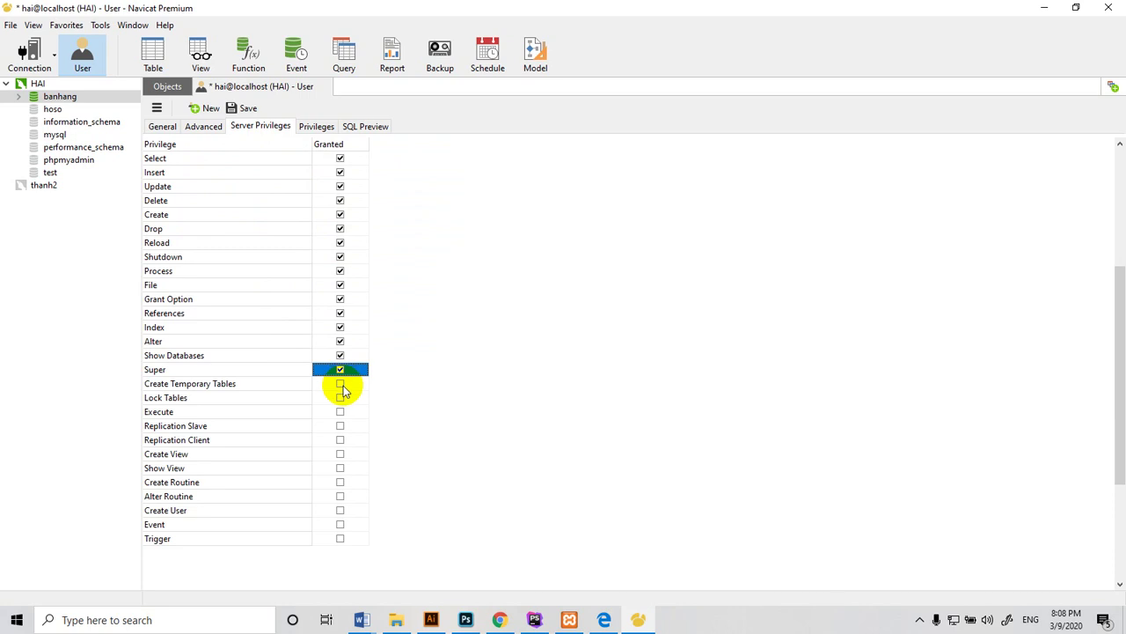
{"action": "left_click", "coordinate": [341, 383]}
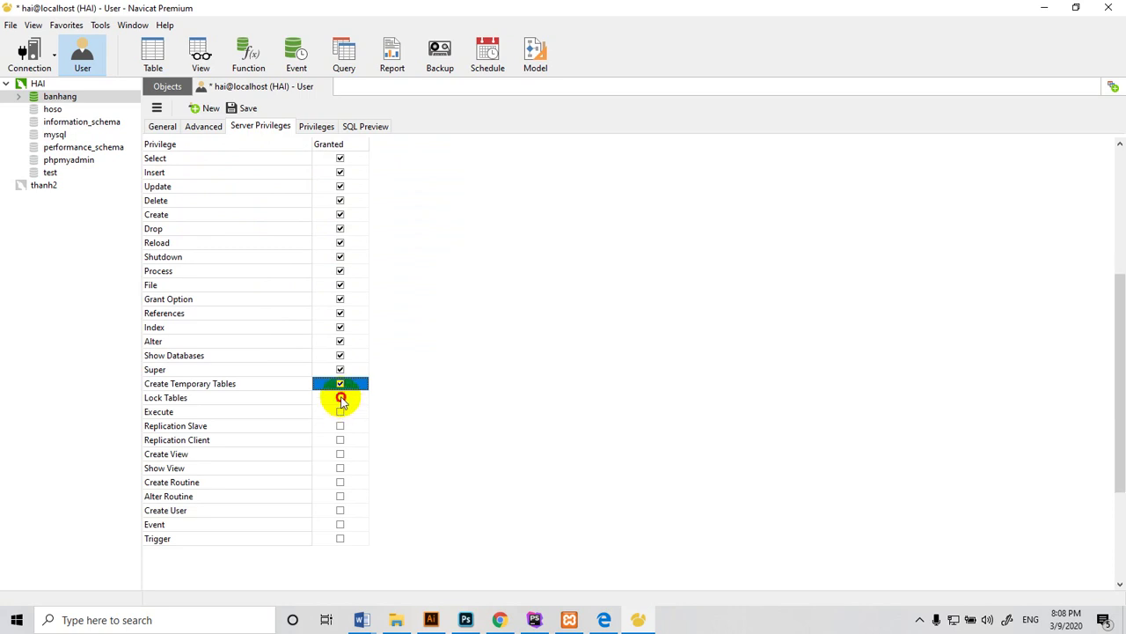
{"action": "left_click", "coordinate": [341, 397]}
{"action": "left_click", "coordinate": [341, 411]}
{"action": "left_click", "coordinate": [341, 426]}
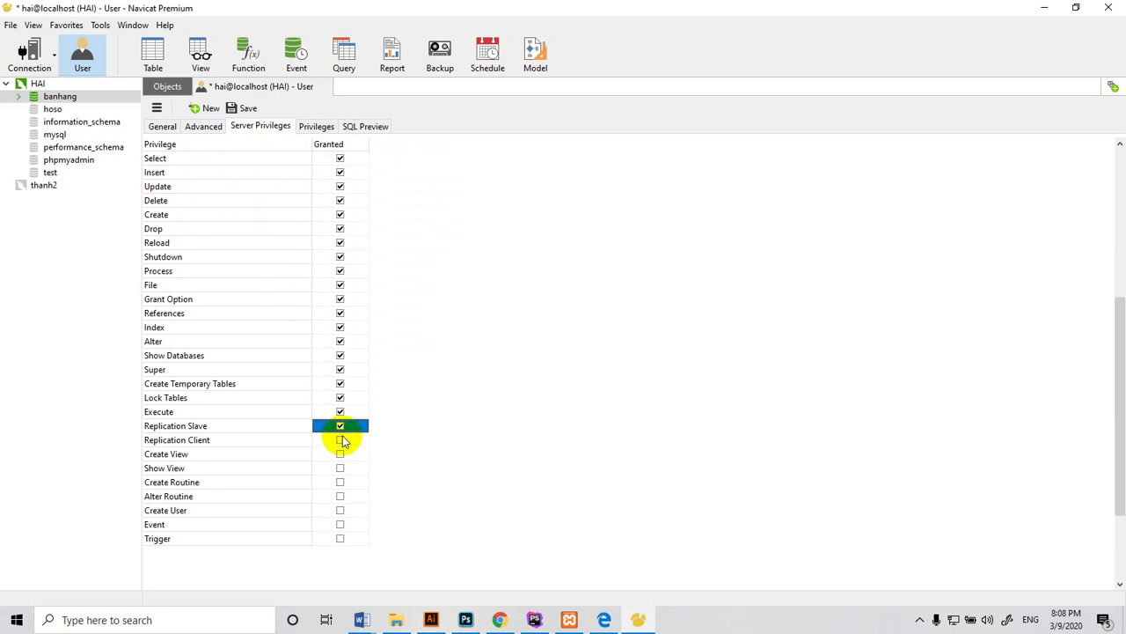
{"action": "left_click", "coordinate": [340, 441]}
{"action": "left_click", "coordinate": [342, 456]}
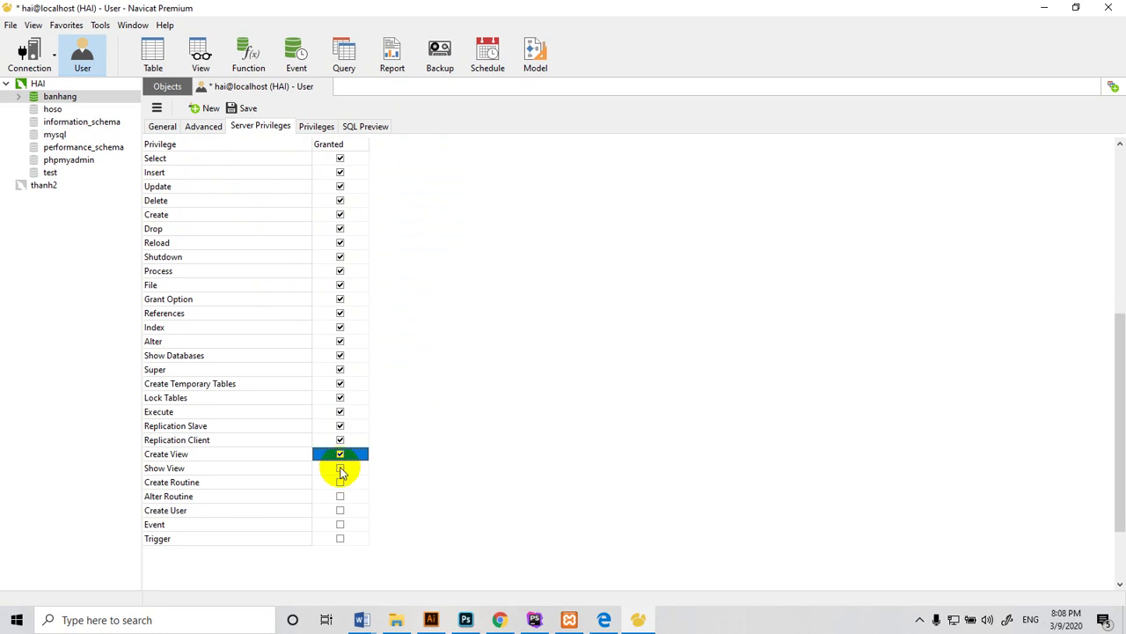
{"action": "left_click", "coordinate": [342, 470]}
{"action": "left_click", "coordinate": [342, 483]}
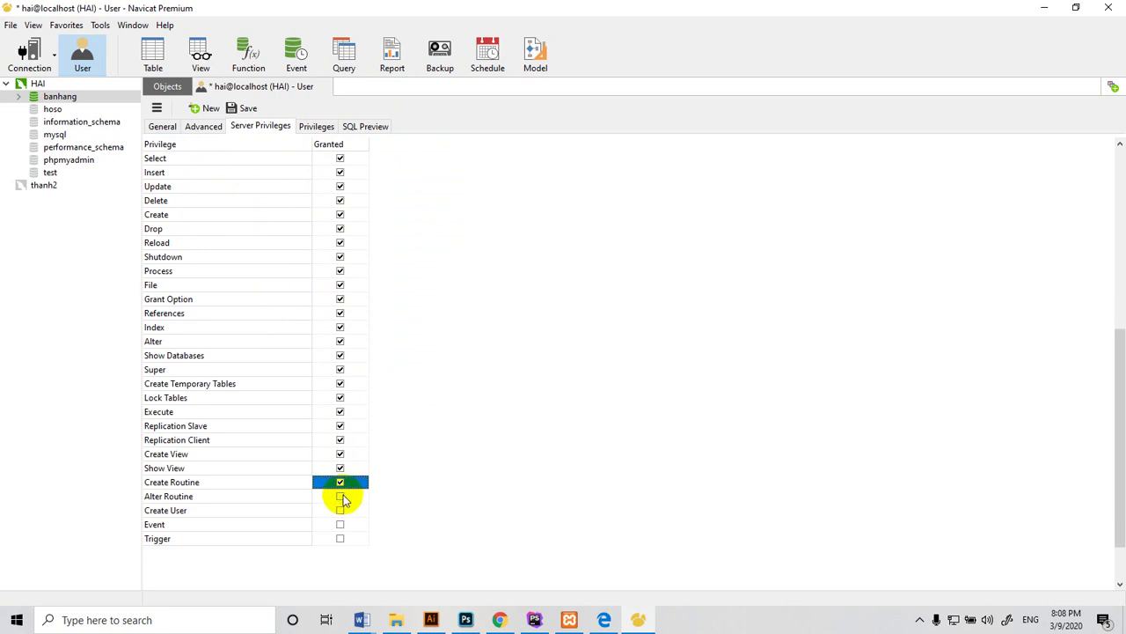
{"action": "left_click", "coordinate": [342, 498]}
{"action": "left_click", "coordinate": [342, 512]}
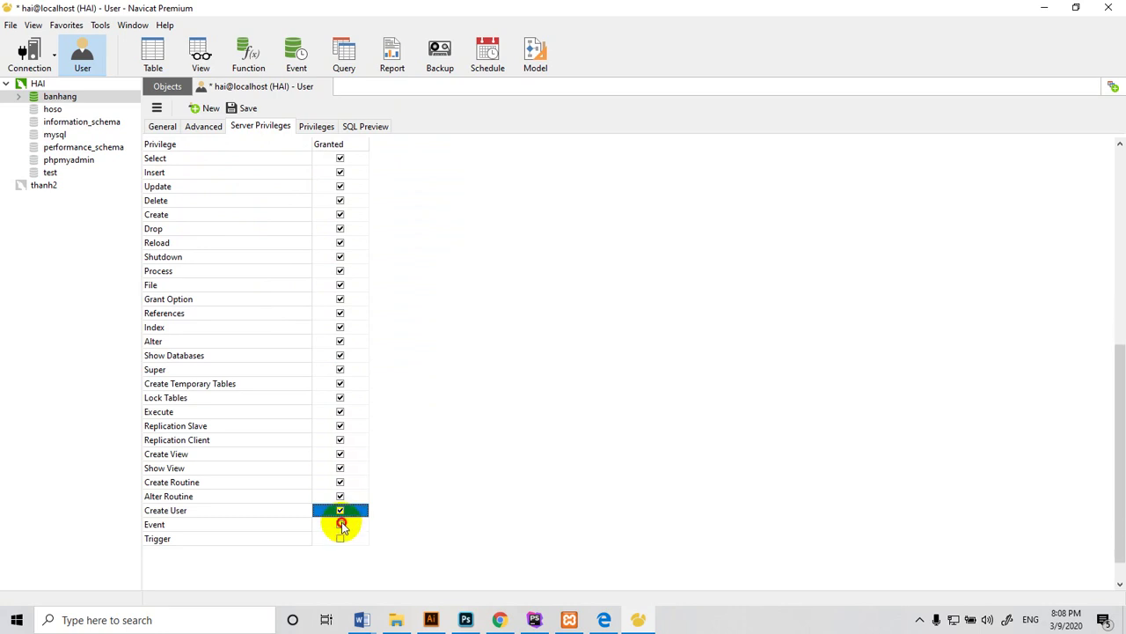
{"action": "left_click", "coordinate": [341, 526]}
{"action": "left_click", "coordinate": [341, 540]}
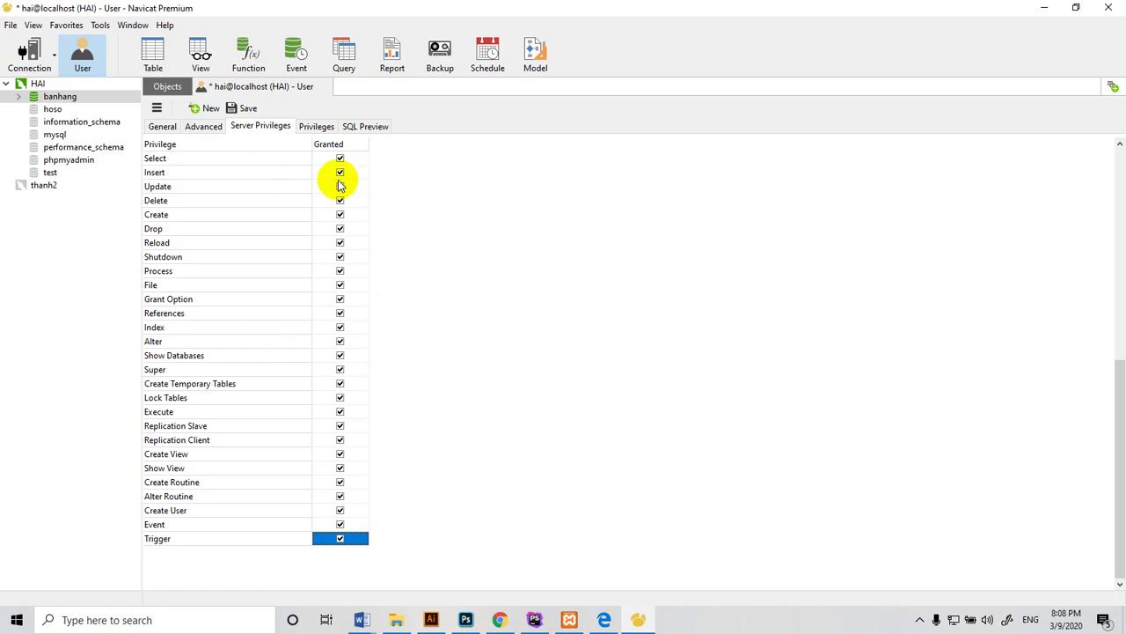
Save the user's privileges and expand the banhang database in the tree
{"action": "left_click", "coordinate": [247, 109]}
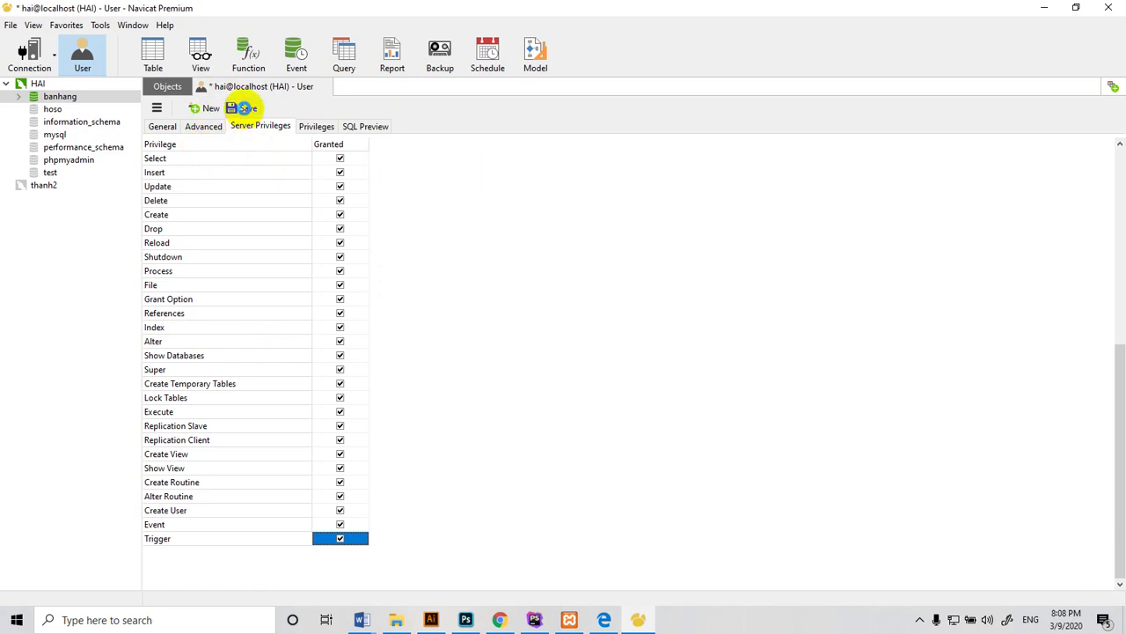
{"action": "left_click", "coordinate": [21, 101]}
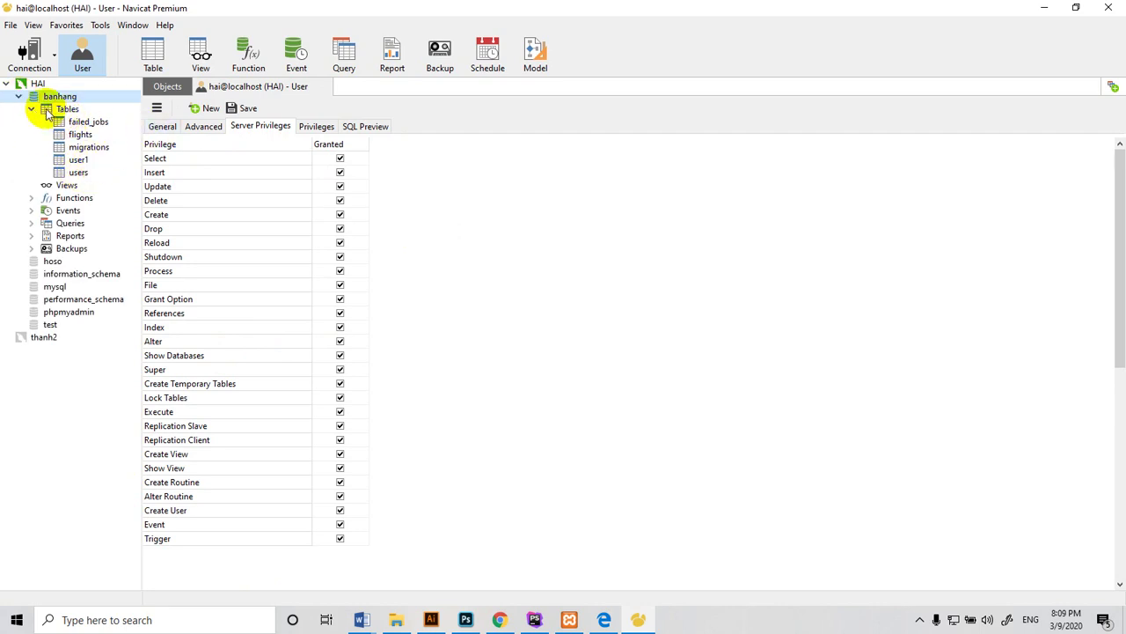
{"action": "left_click", "coordinate": [31, 108]}
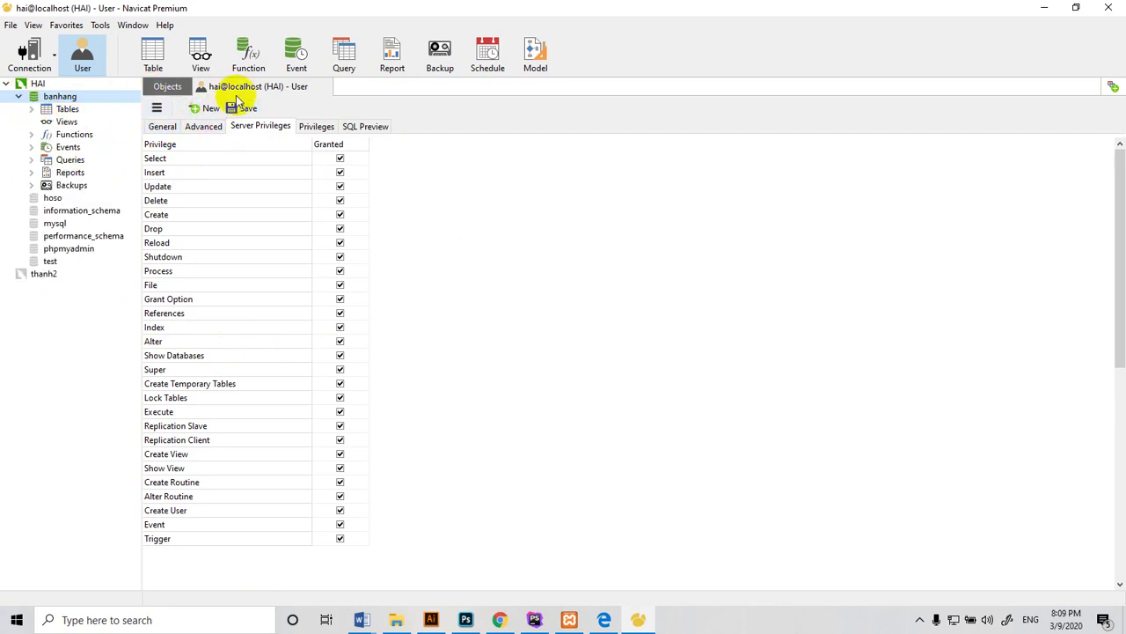
Start a new database on the connection and name it quanlylop
{"action": "right_click", "coordinate": [33, 98]}
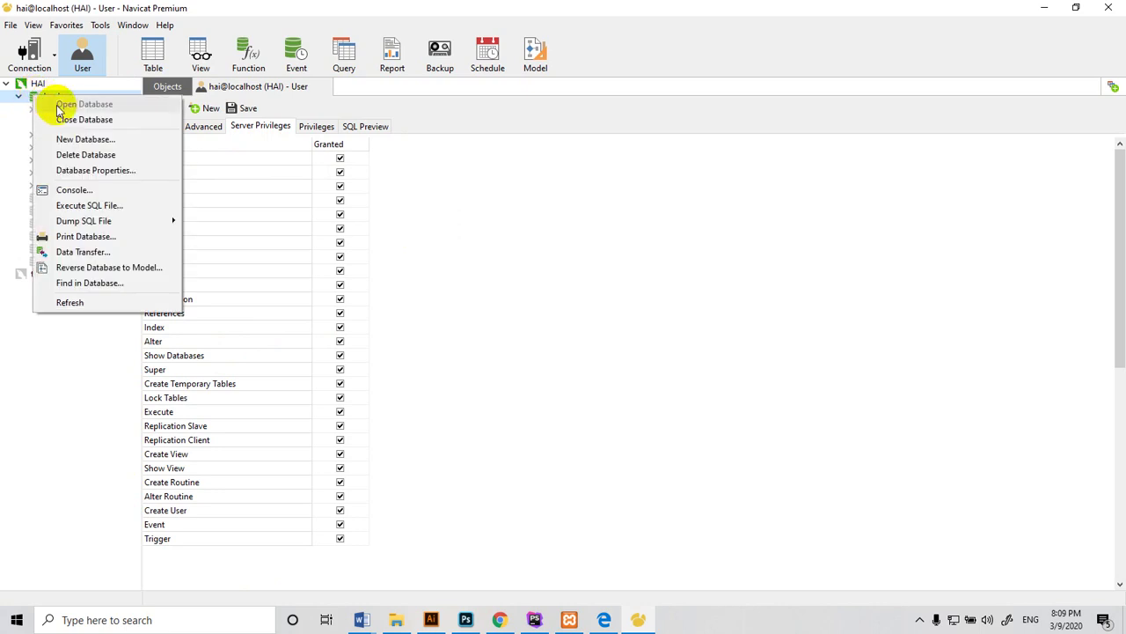
{"action": "left_click", "coordinate": [69, 139]}
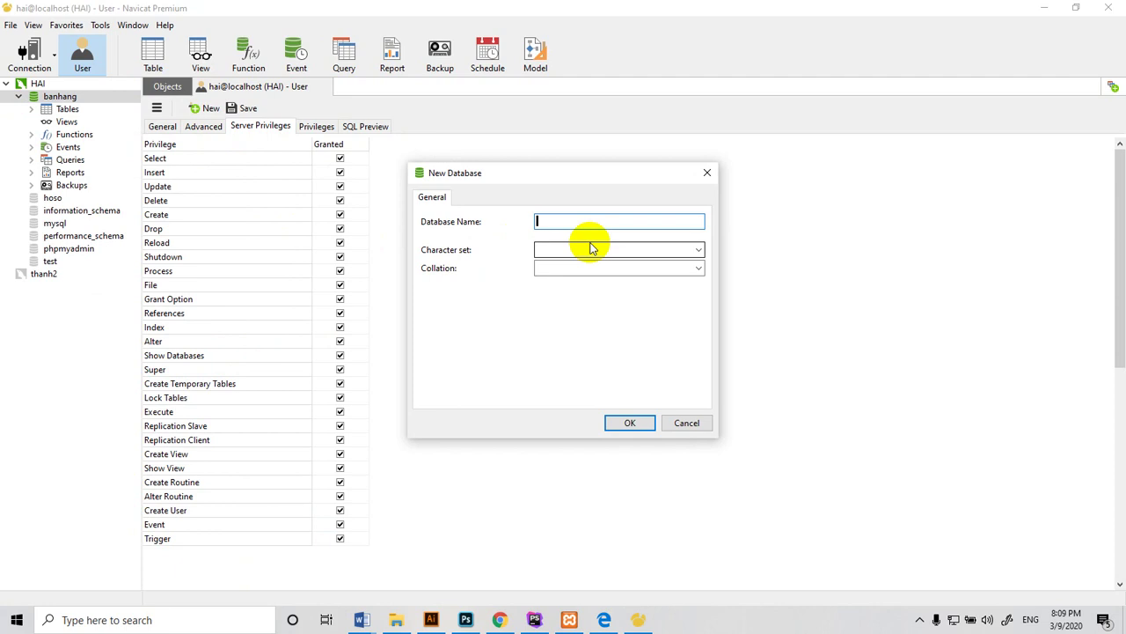
{"action": "type", "text": "quanlylophoc"}
{"action": "key", "text": "BackSpace"}
{"action": "key", "text": "BackSpace"}
{"action": "key", "text": "BackSpace"}
{"action": "key", "text": "BackSpace"}
{"action": "type", "text": "p"}
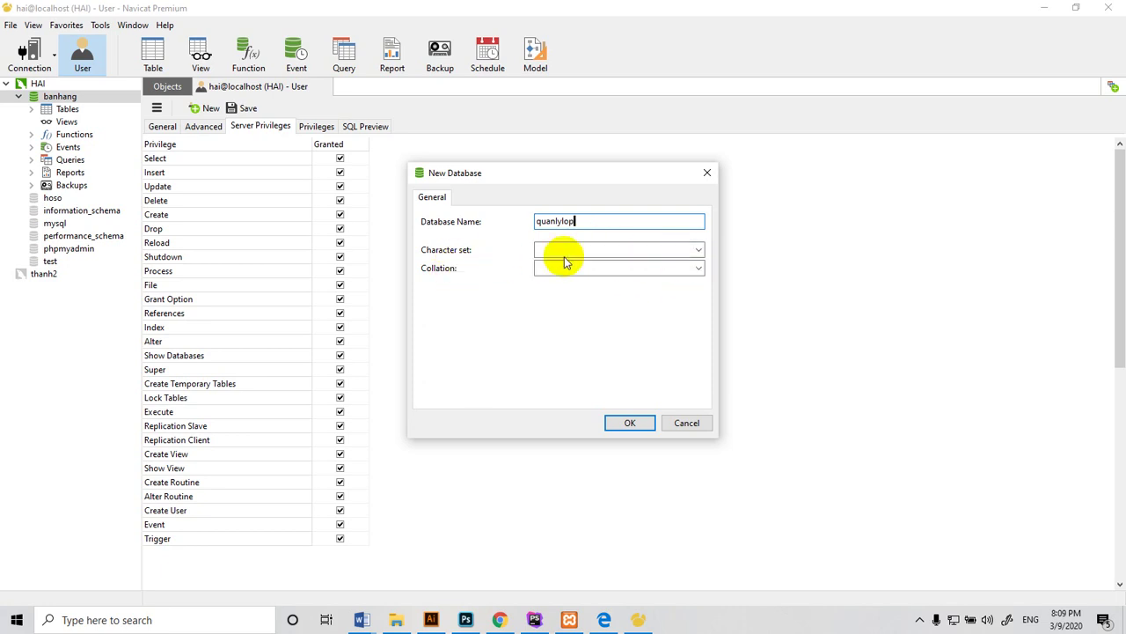
Choose the utf8 character set and utf8_general_ci collation, then create the database
{"action": "left_click", "coordinate": [699, 250]}
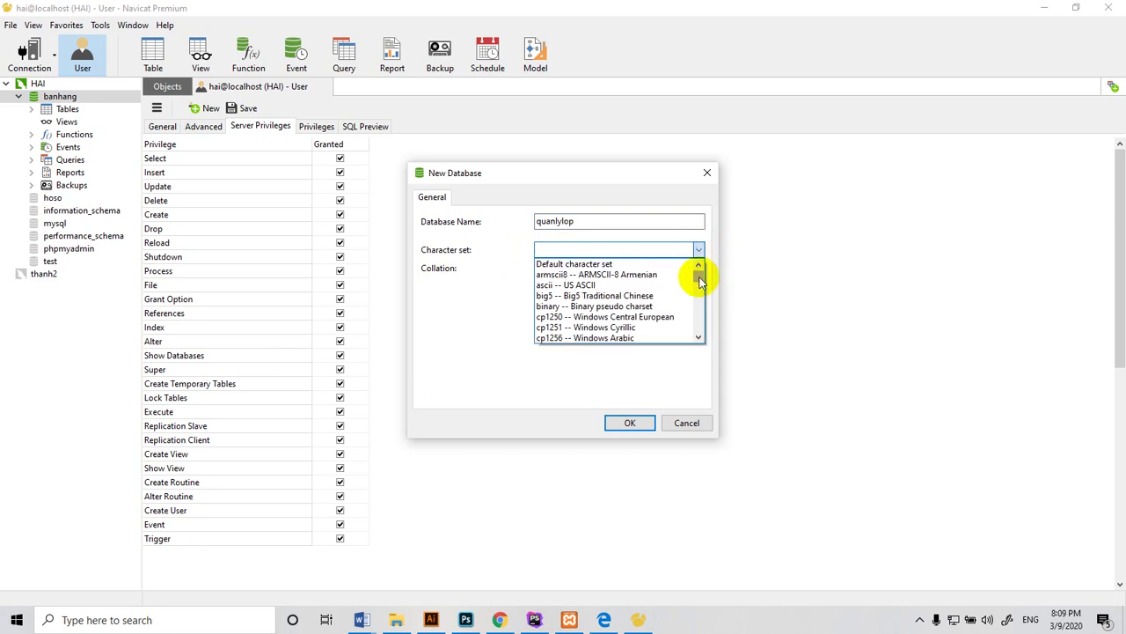
{"action": "left_click_drag", "start_coordinate": [699, 276], "coordinate": [698, 330]}
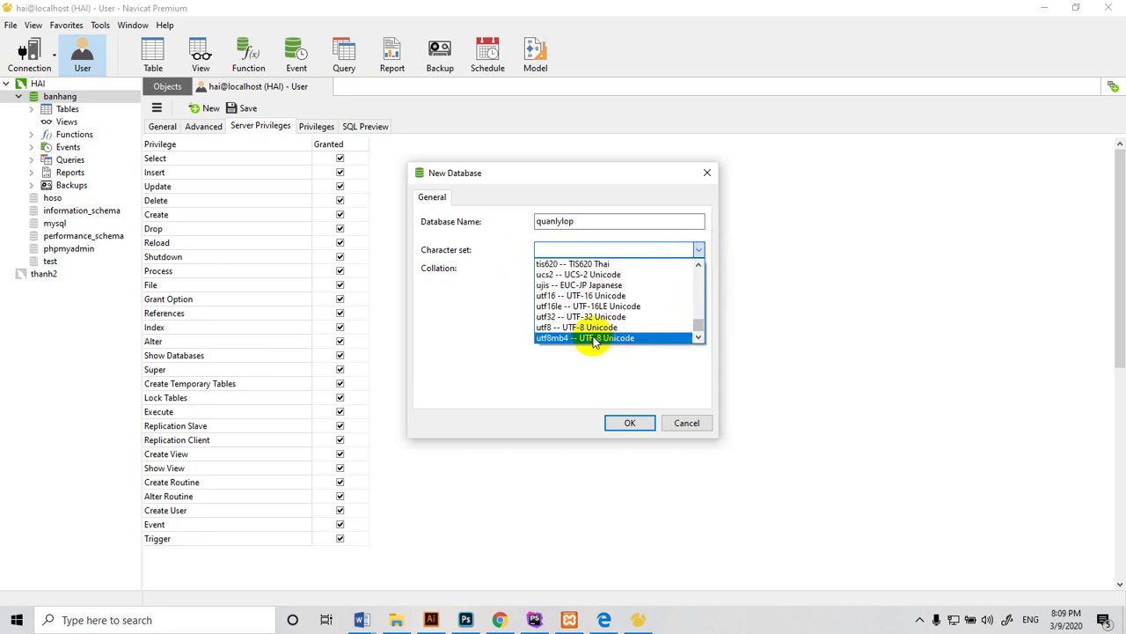
{"action": "left_click", "coordinate": [550, 328]}
{"action": "left_click", "coordinate": [697, 269]}
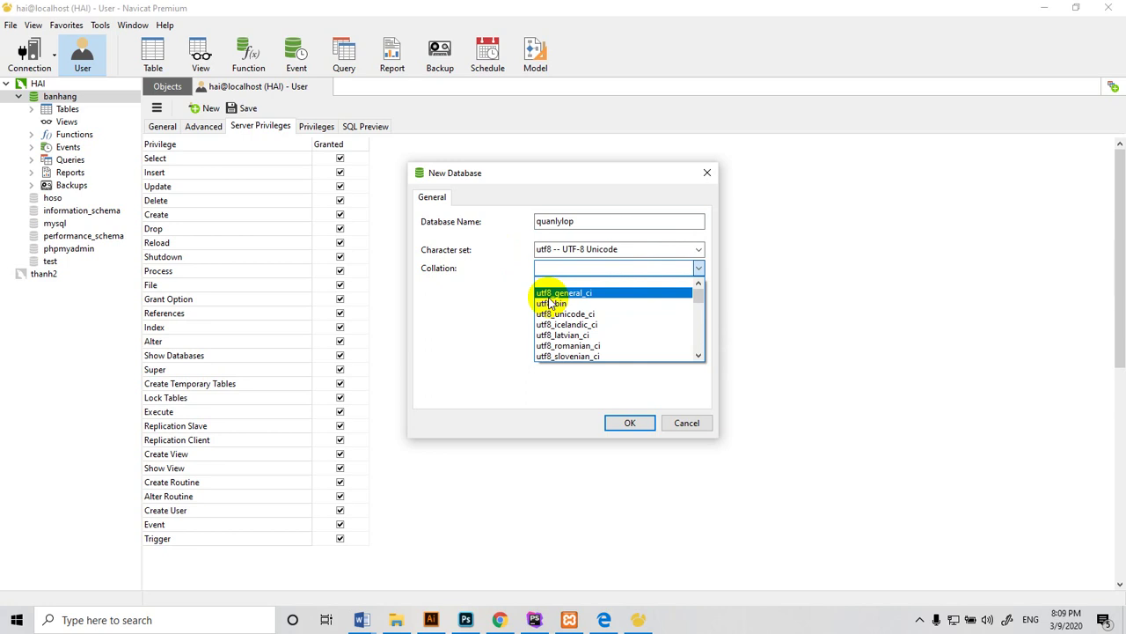
{"action": "left_click", "coordinate": [551, 296]}
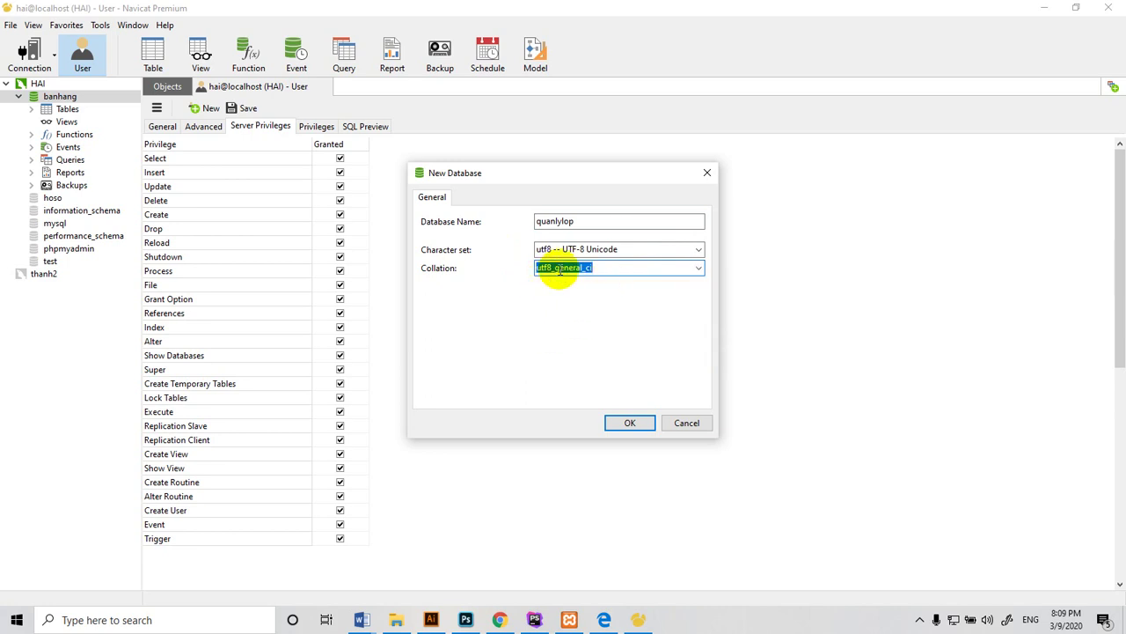
{"action": "left_click_drag", "start_coordinate": [592, 174], "coordinate": [675, 199]}
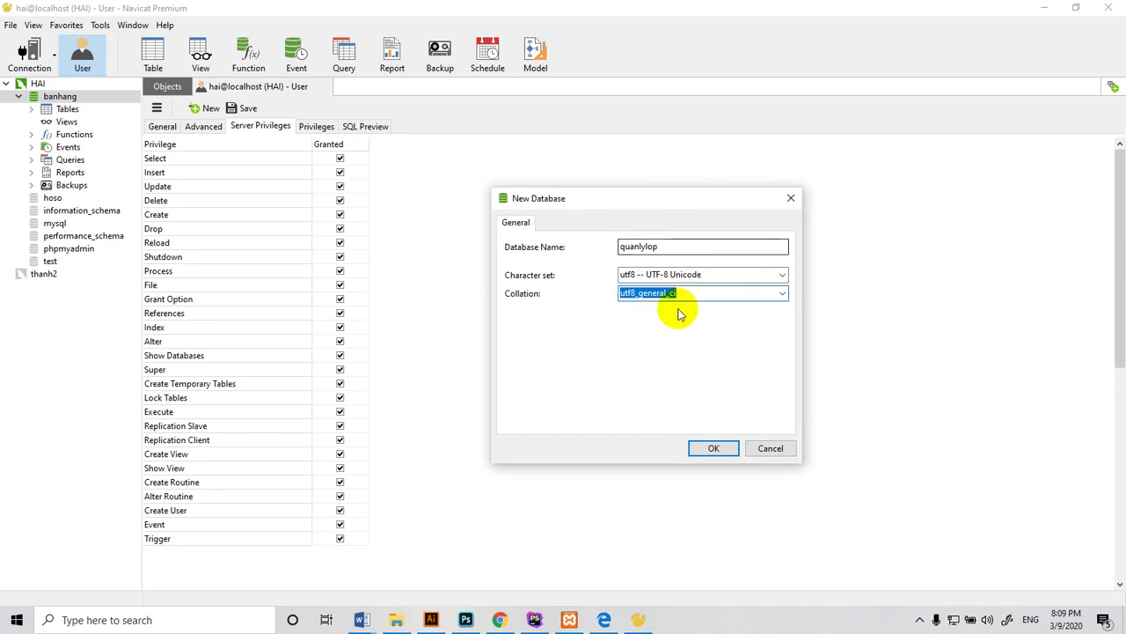
{"action": "left_click", "coordinate": [721, 292]}
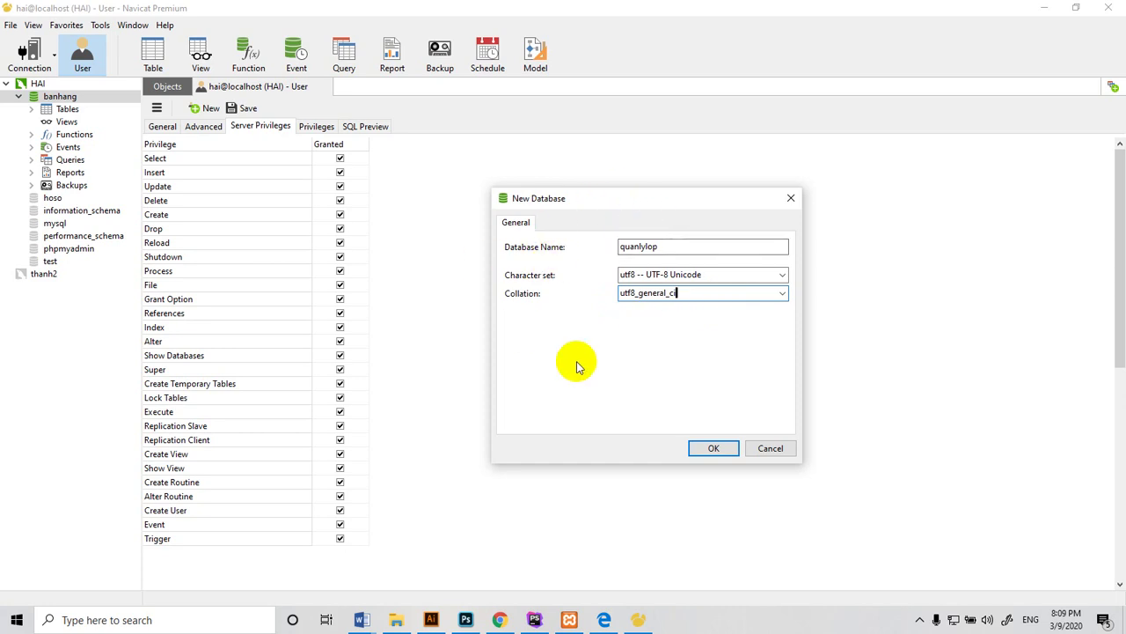
{"action": "left_click", "coordinate": [710, 450]}
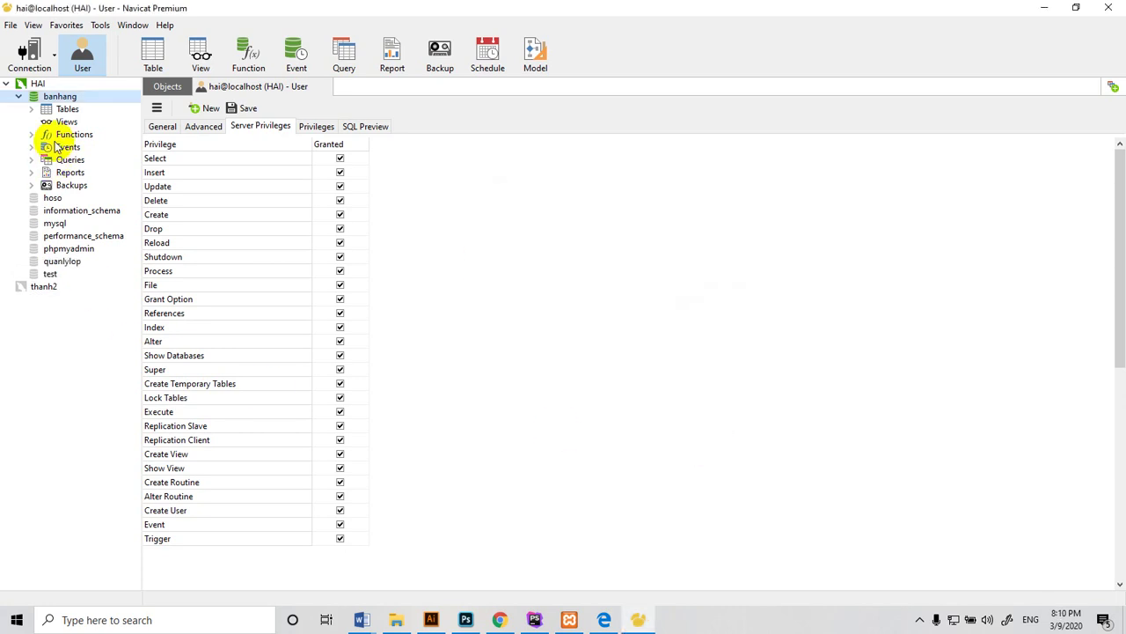
Collapse banhang and open quanlylop to show its empty Tables list
{"action": "left_click", "coordinate": [19, 96]}
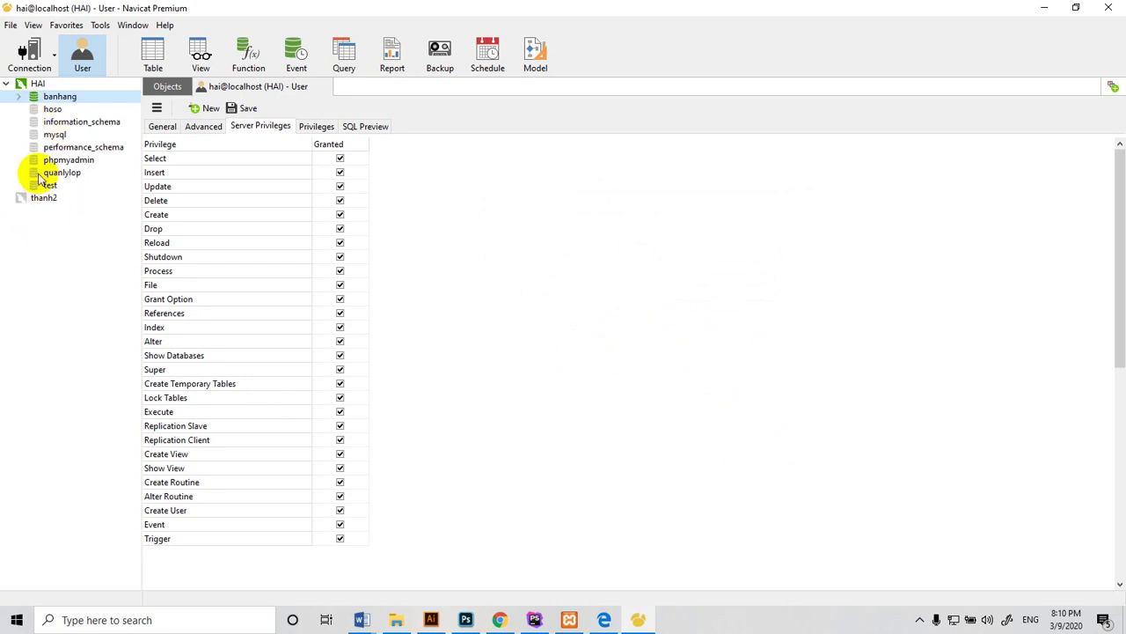
{"action": "left_click", "coordinate": [48, 173]}
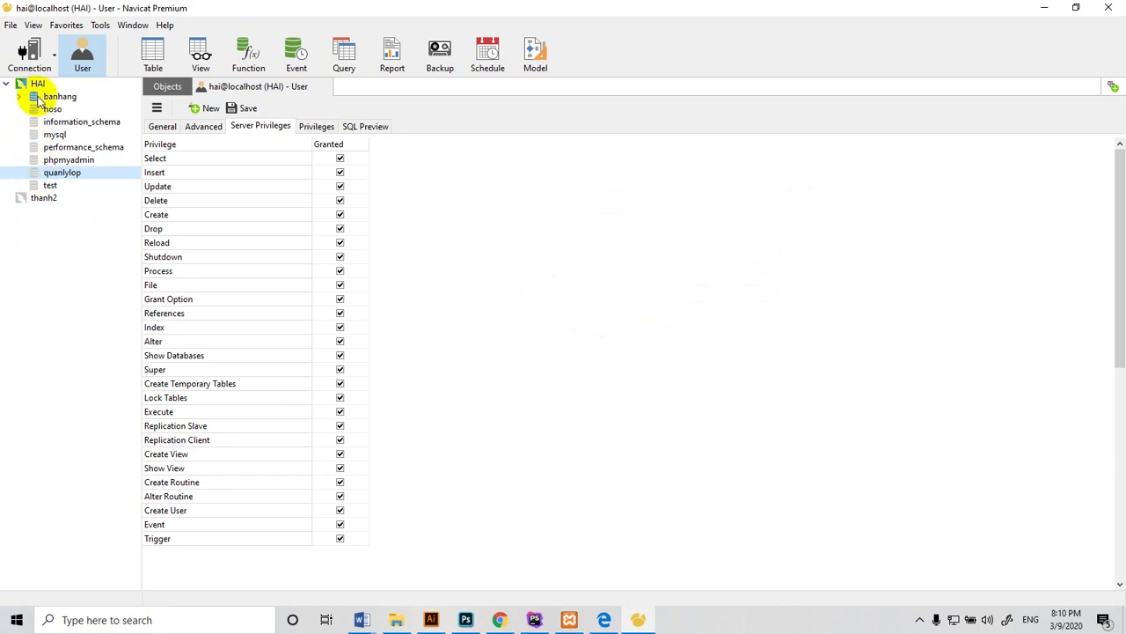
{"action": "left_click", "coordinate": [35, 175]}
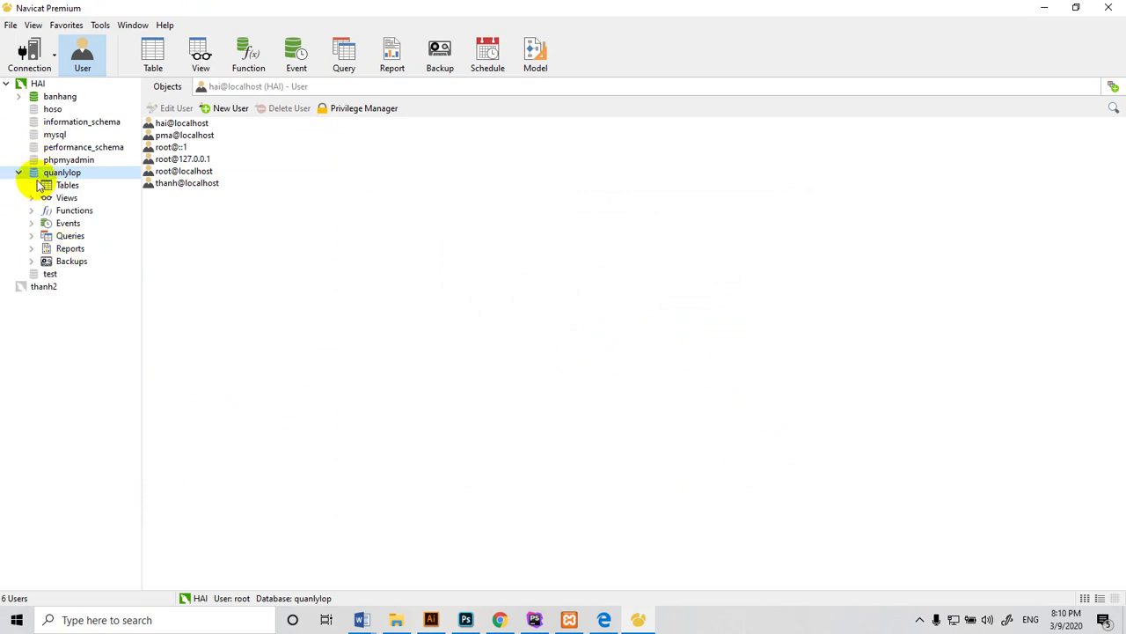
{"action": "left_click", "coordinate": [44, 187]}
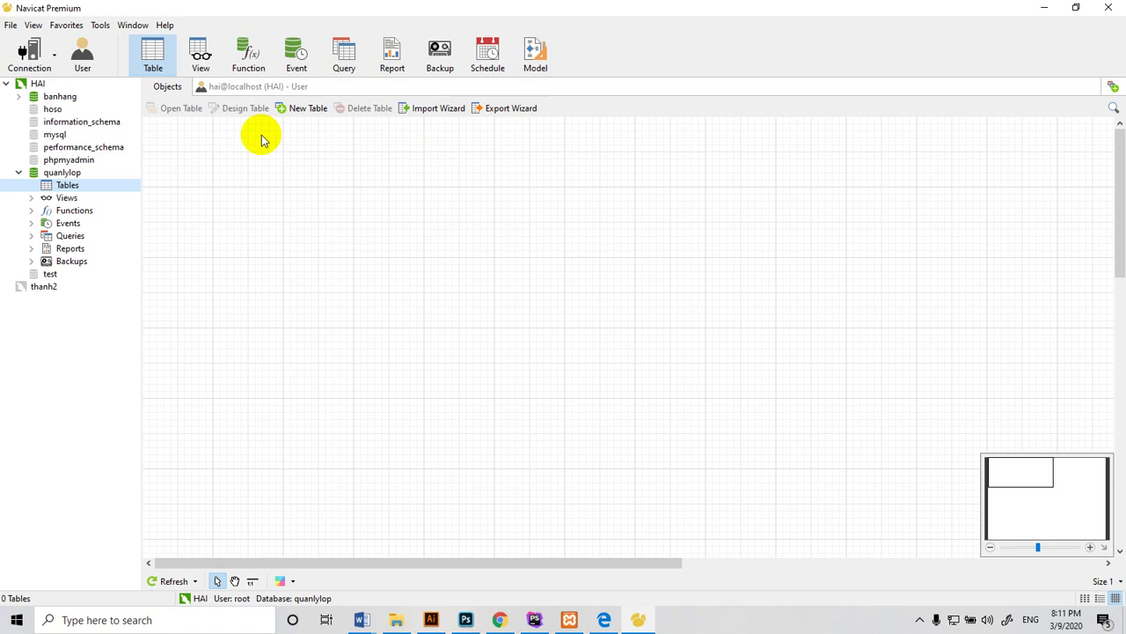
Create a new table in quanlylop with a first field named id
{"action": "right_click", "coordinate": [46, 193]}
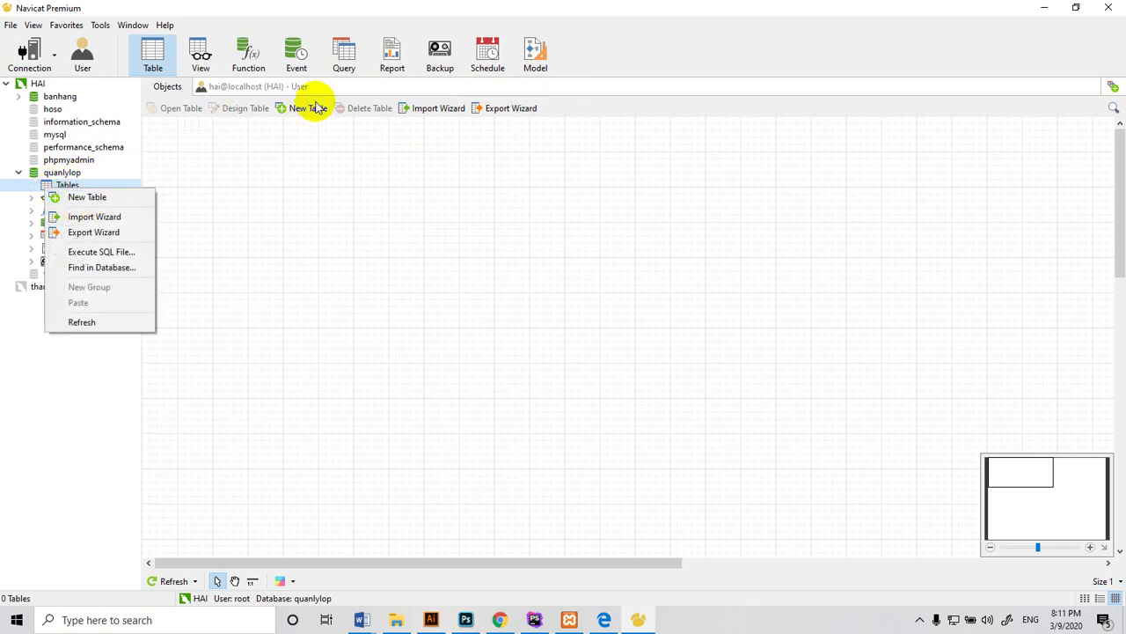
{"action": "left_click", "coordinate": [108, 196]}
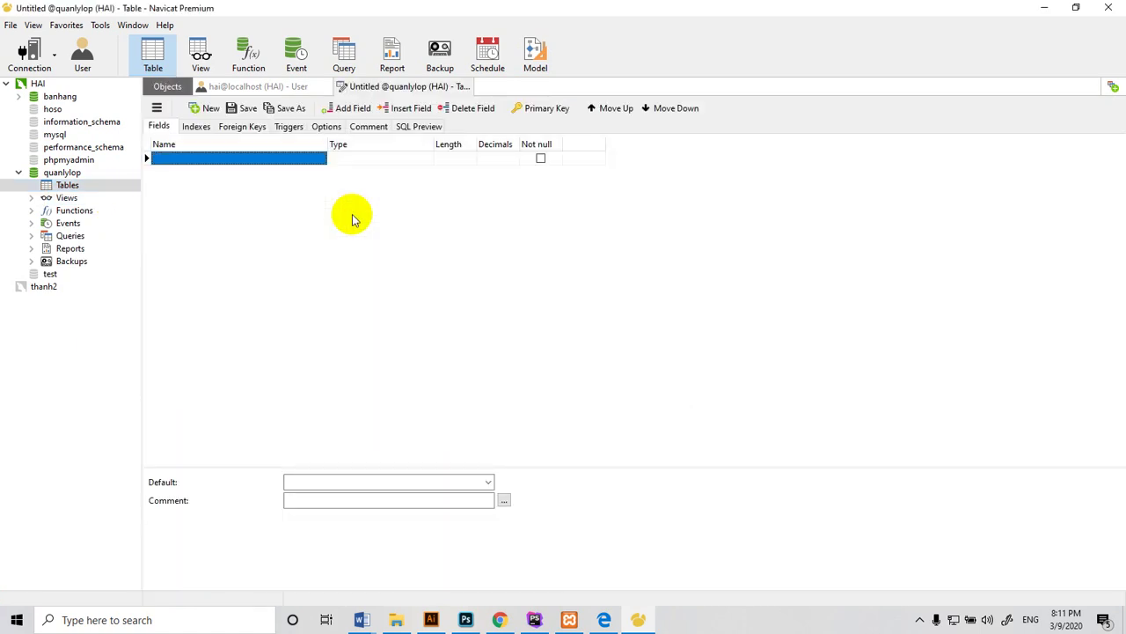
{"action": "left_click", "coordinate": [218, 160]}
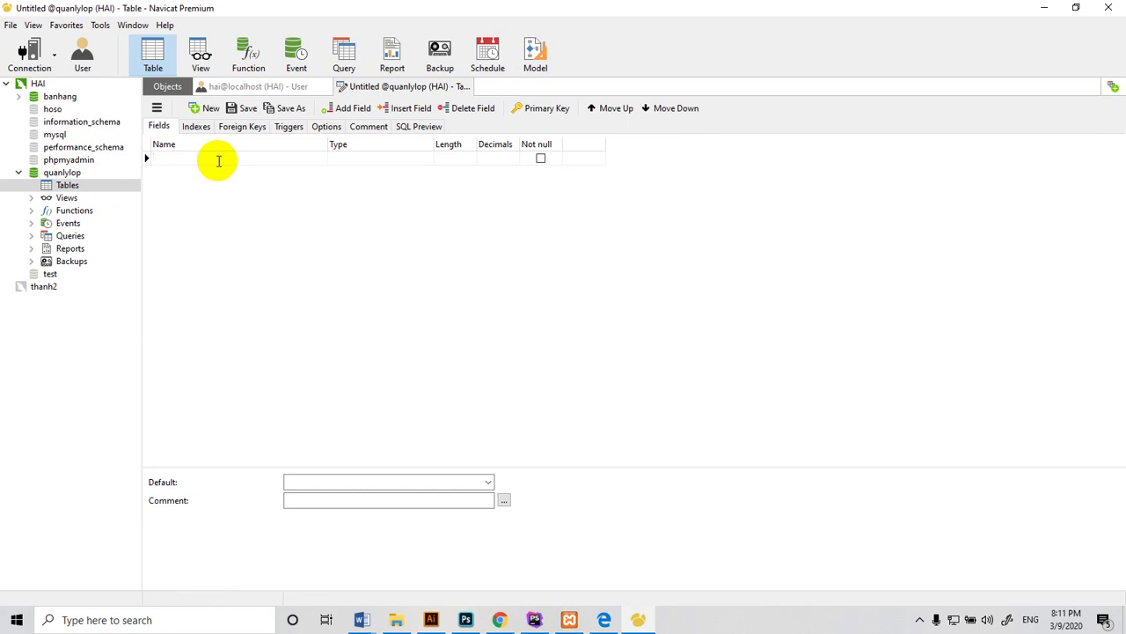
{"action": "type", "text": "s"}
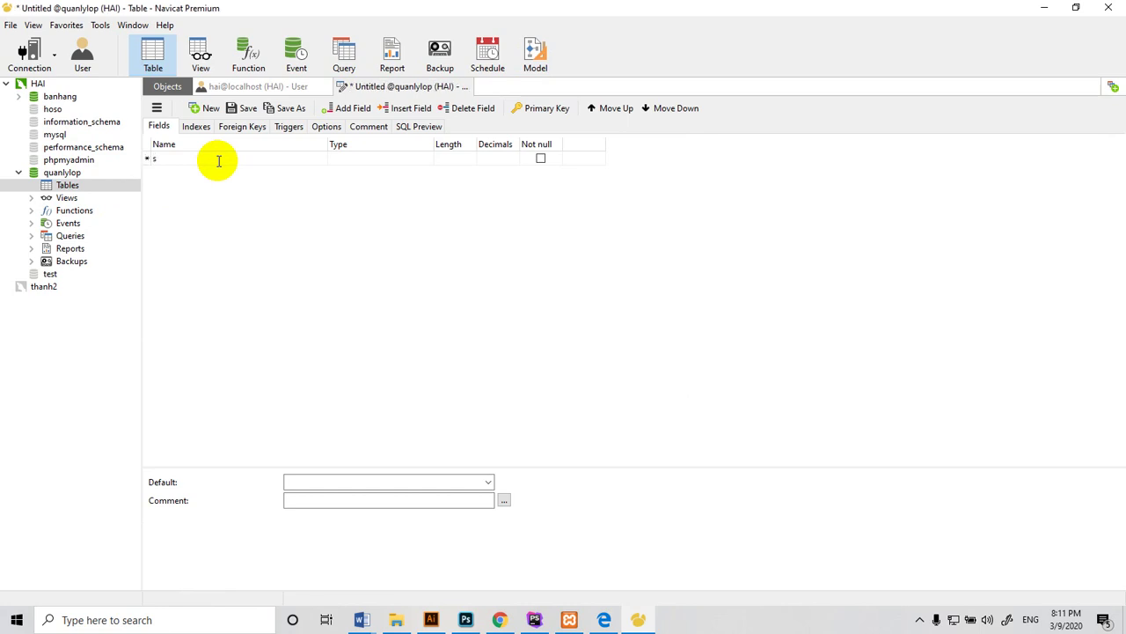
{"action": "key", "text": "BackSpace"}
{"action": "type", "text": "id"}
{"action": "key", "text": "BackSpace"}
Make id an int auto-increment primary key, then switch to the browser
{"action": "left_click", "coordinate": [364, 159]}
{"action": "type", "text": "int"}
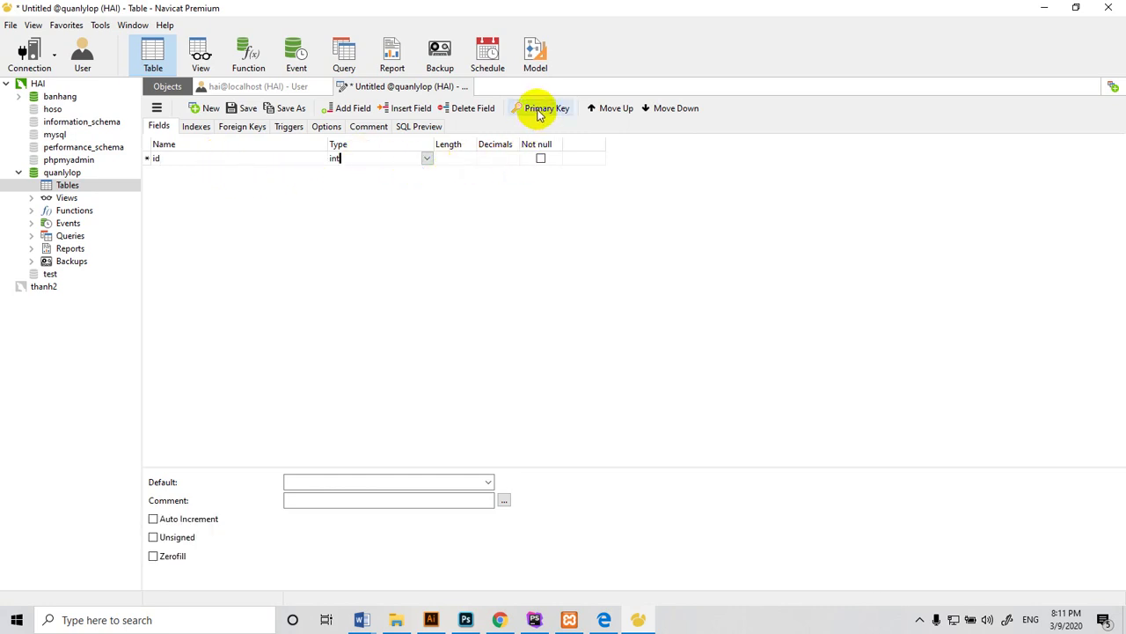
{"action": "left_click", "coordinate": [537, 109]}
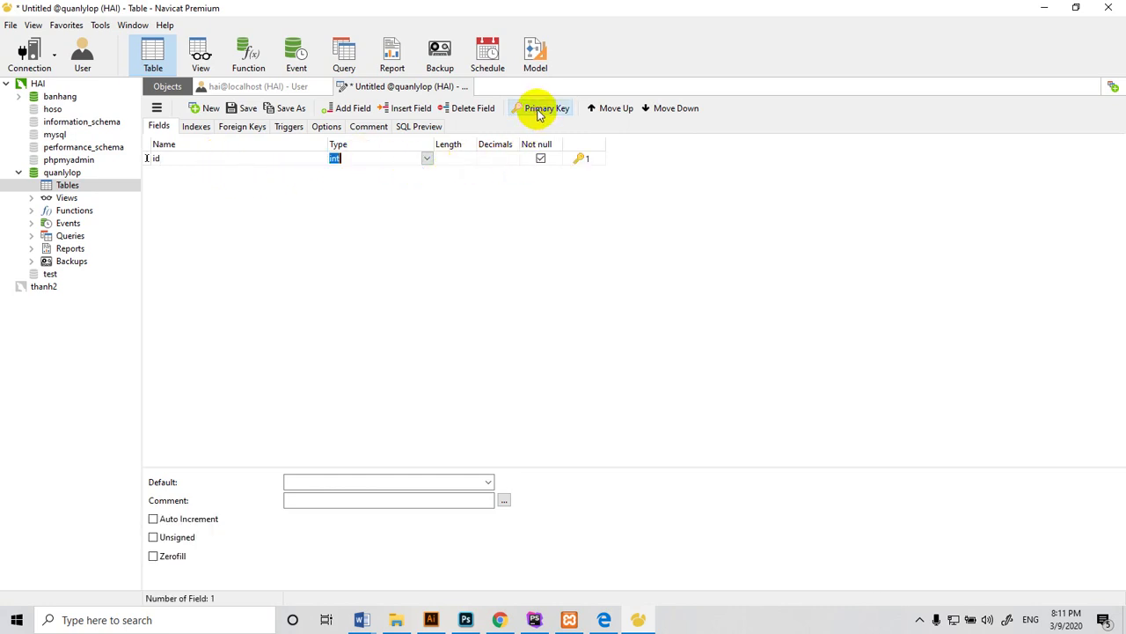
{"action": "left_click", "coordinate": [154, 520]}
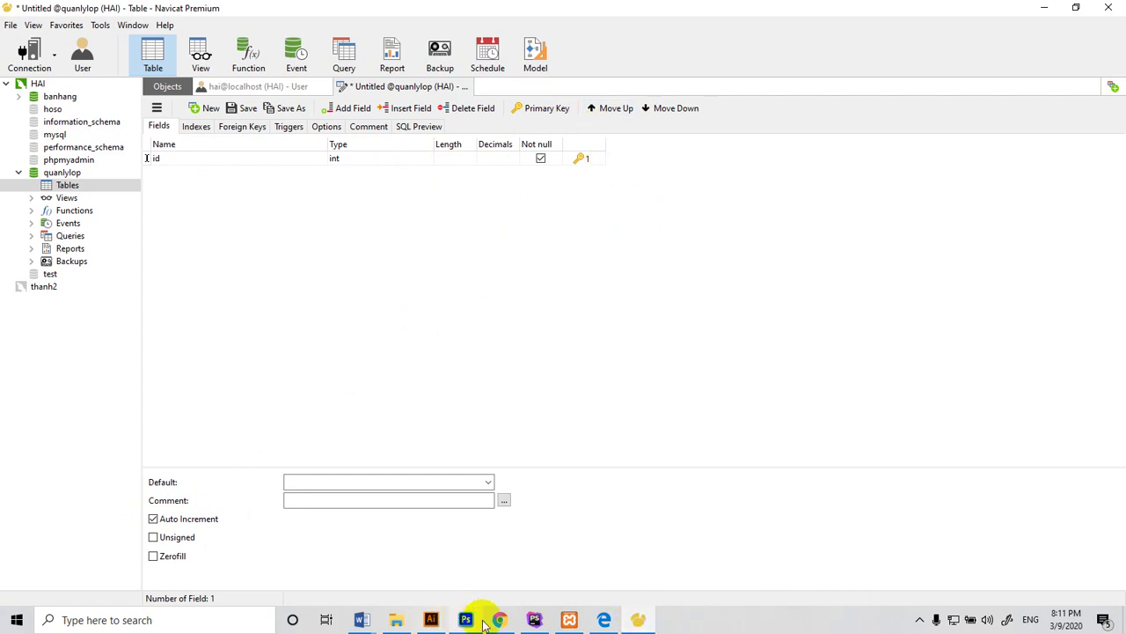
{"action": "left_click", "coordinate": [864, 316]}
{"action": "key", "text": "alt+Tab"}
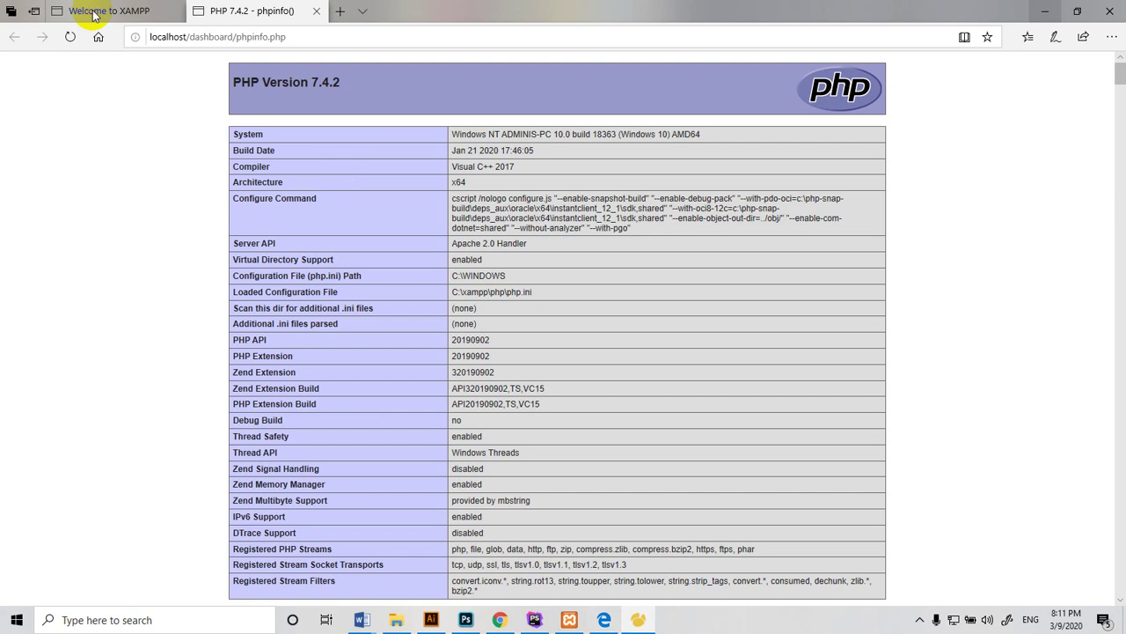
Return from Edge to Navicat's table designer and select the id field row
{"action": "left_click", "coordinate": [637, 620]}
{"action": "left_click", "coordinate": [598, 164]}
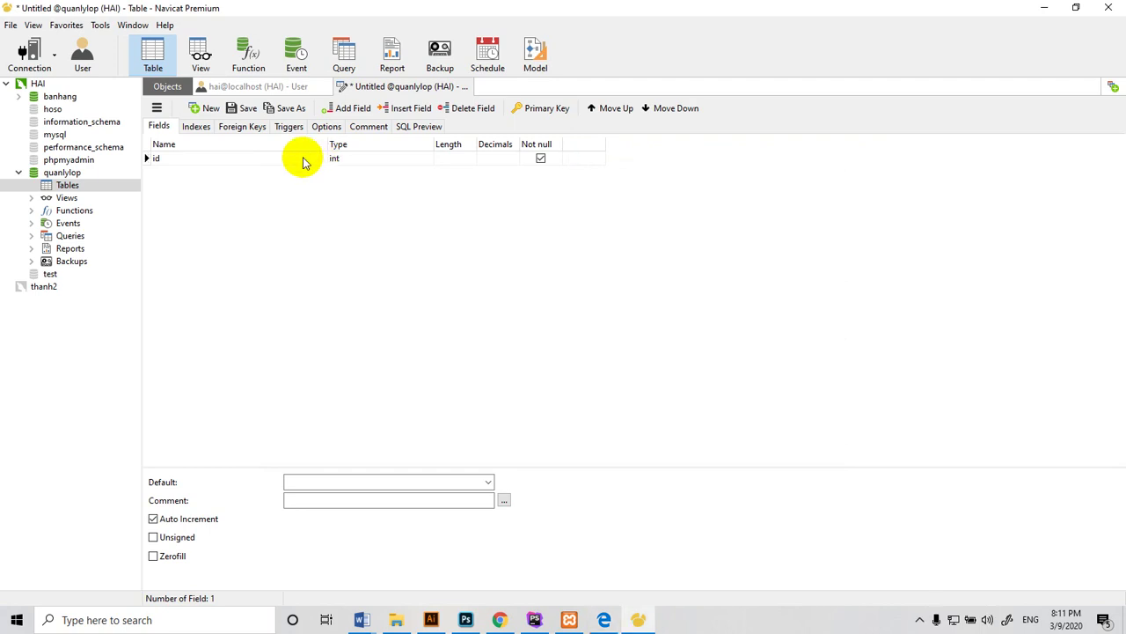
Add a not-null hoten field followed by a que field
{"action": "key", "text": "Tab"}
{"action": "key", "text": "Tab"}
{"action": "key", "text": "Tab"}
{"action": "key", "text": "Tab"}
{"action": "key", "text": "Tab"}
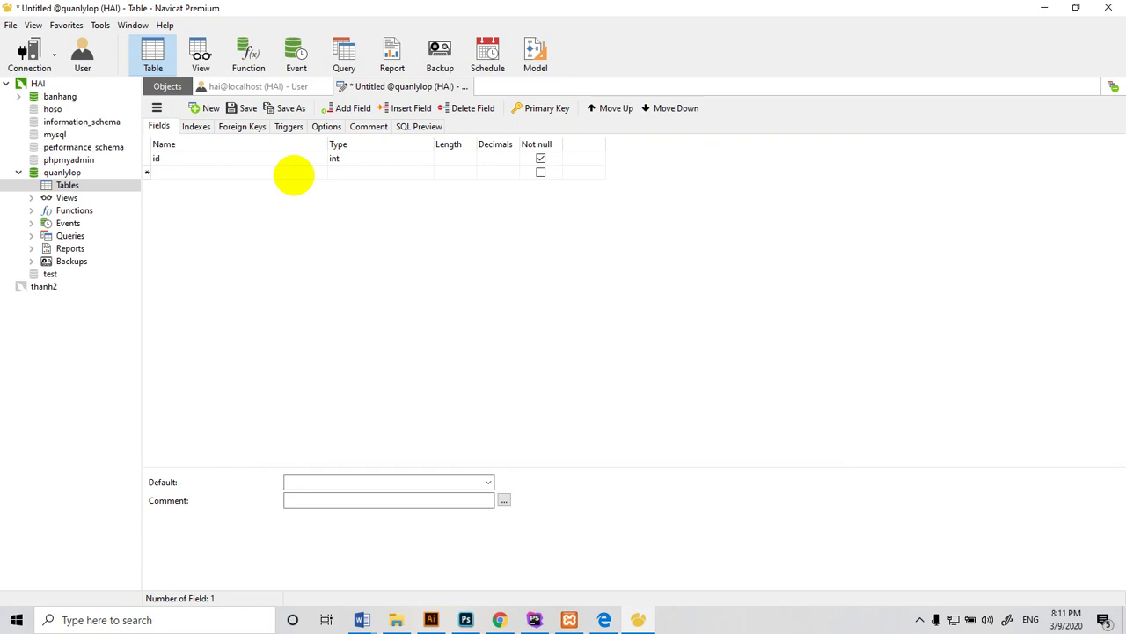
{"action": "type", "text": "hoten"}
{"action": "key", "text": "Tab"}
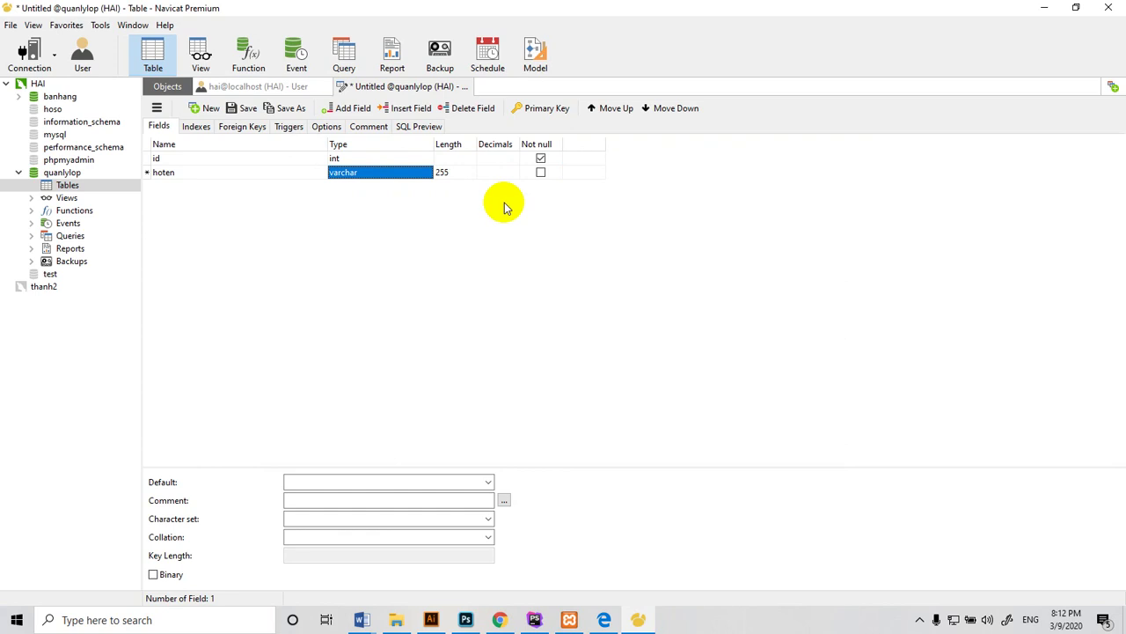
{"action": "key", "text": "Tab"}
{"action": "key", "text": "Tab"}
{"action": "key", "text": "Tab"}
{"action": "key", "text": "Tab"}
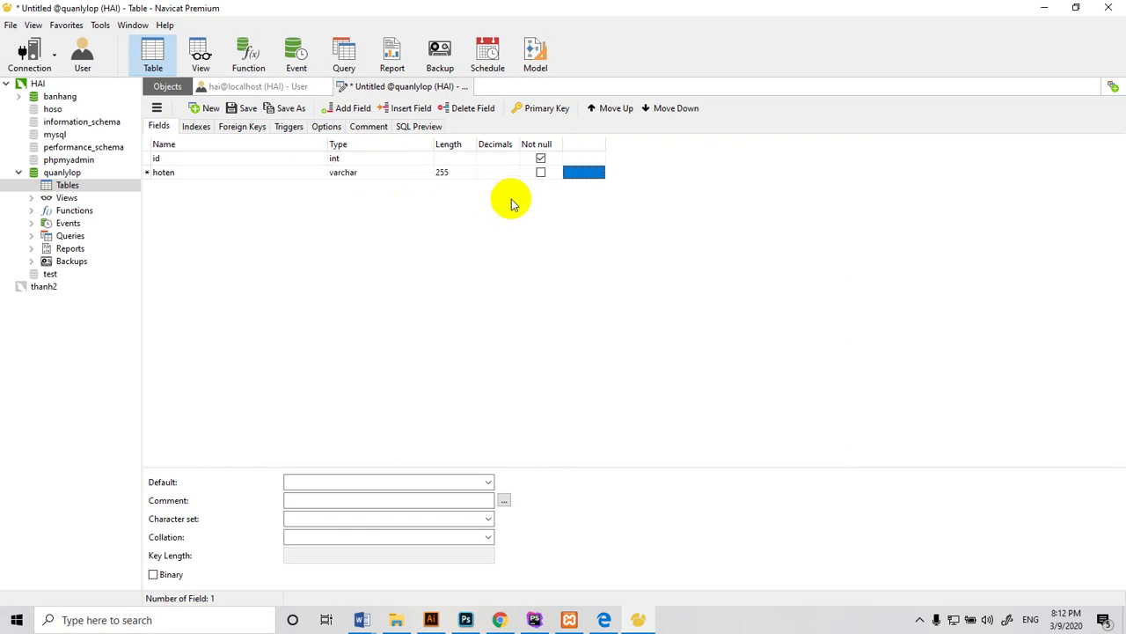
{"action": "left_click", "coordinate": [540, 173]}
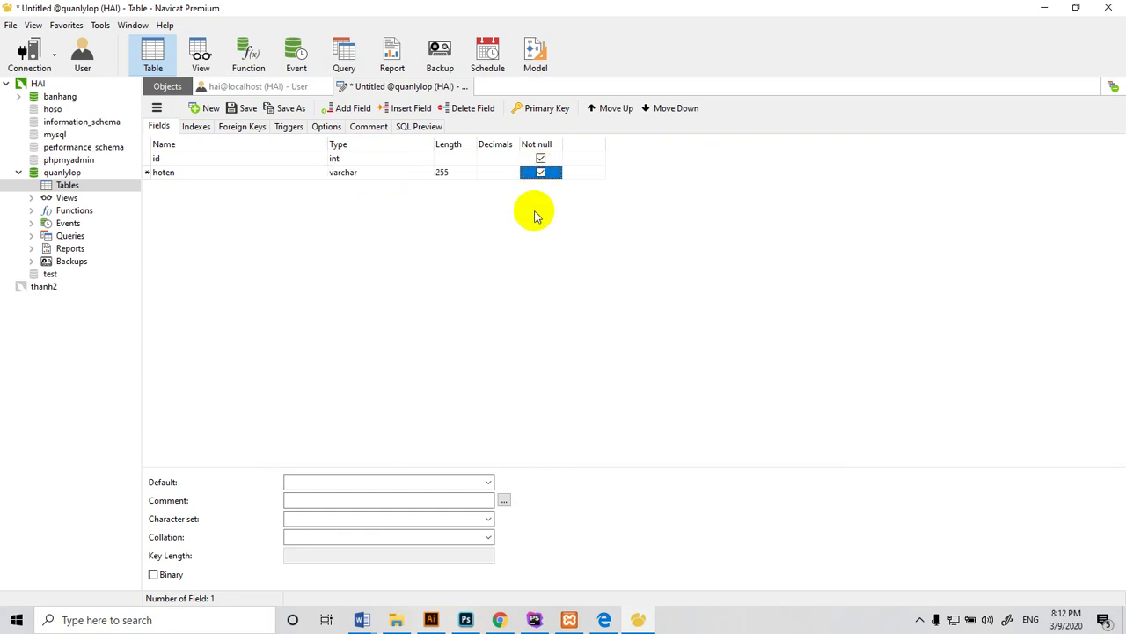
{"action": "key", "text": "Down"}
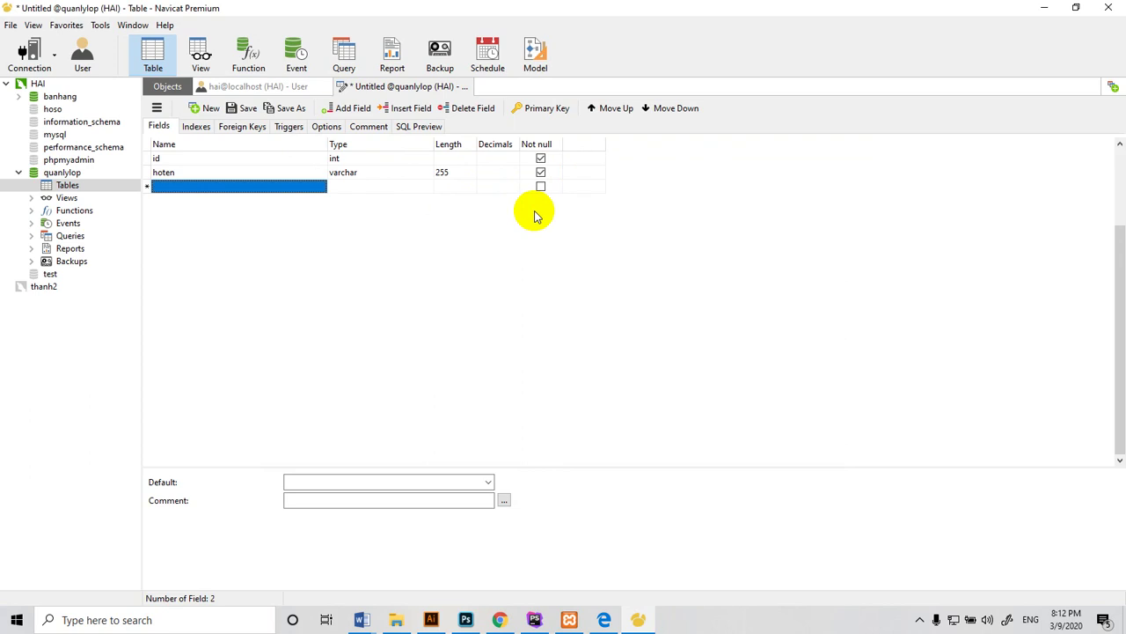
{"action": "type", "text": "que"}
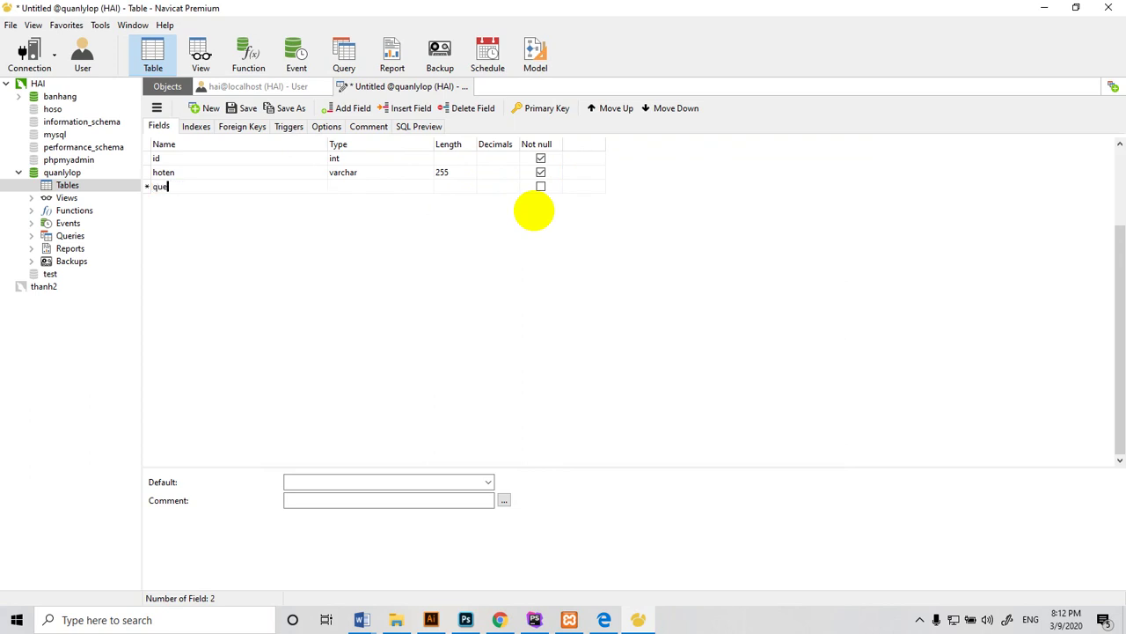
{"action": "key", "text": "Tab"}
{"action": "key", "text": "Tab"}
{"action": "key", "text": "Tab"}
{"action": "key", "text": "Tab"}
{"action": "key", "text": "Tab"}
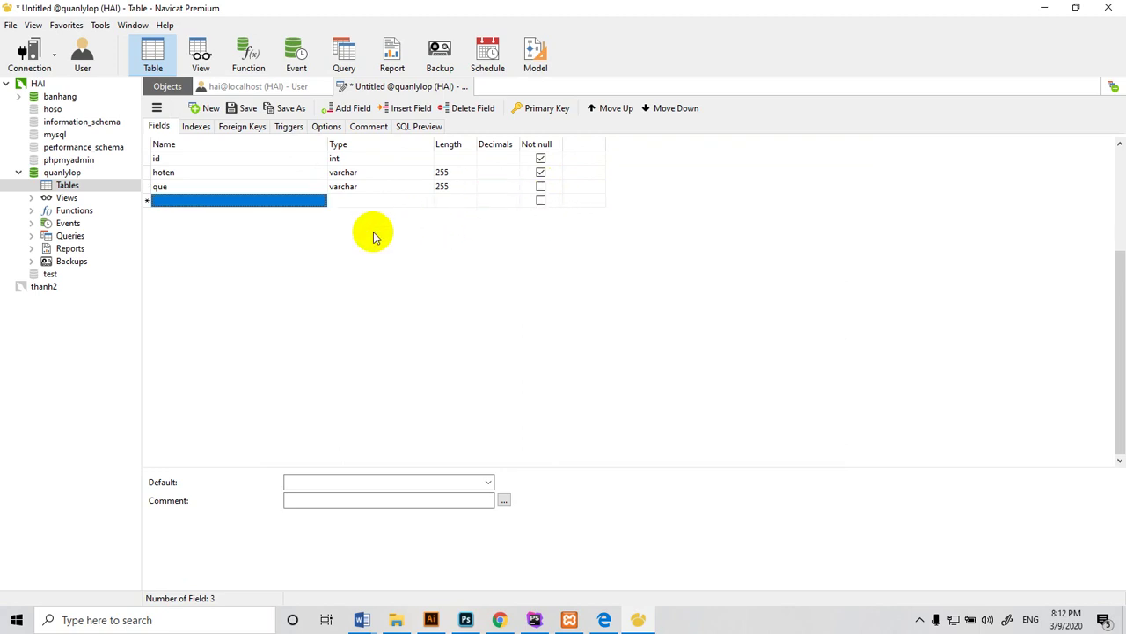
Add a tuoi field with data type int
{"action": "type", "text": "t"}
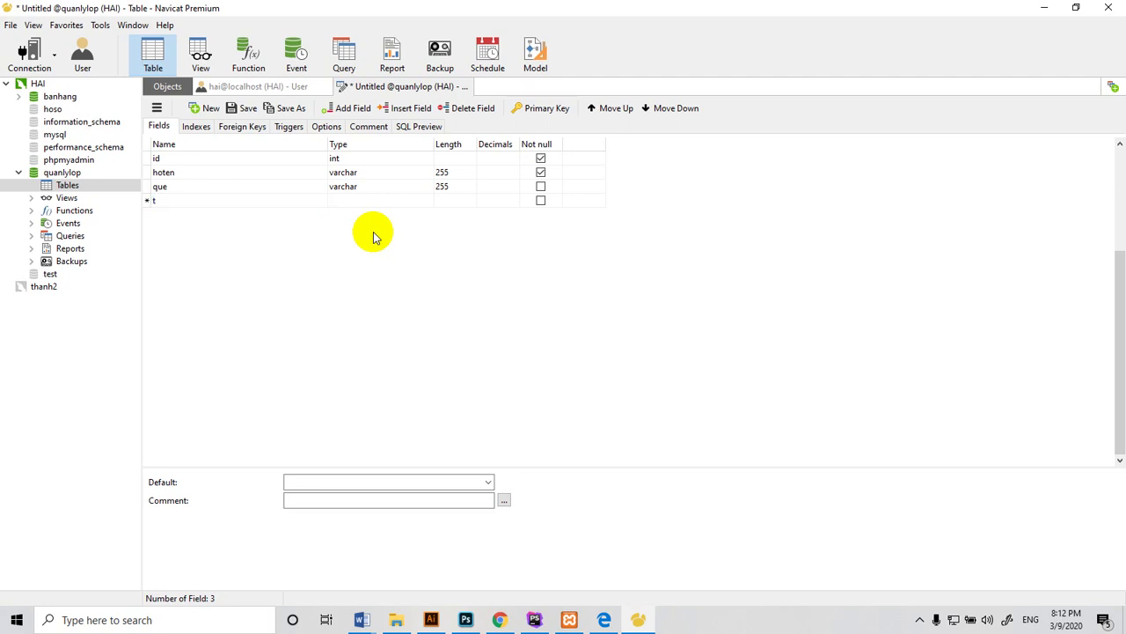
{"action": "type", "text": "oi"}
{"action": "key", "text": "BackSpace"}
{"action": "type", "text": "uoi"}
{"action": "key", "text": "Tab"}
{"action": "key", "text": "Tab"}
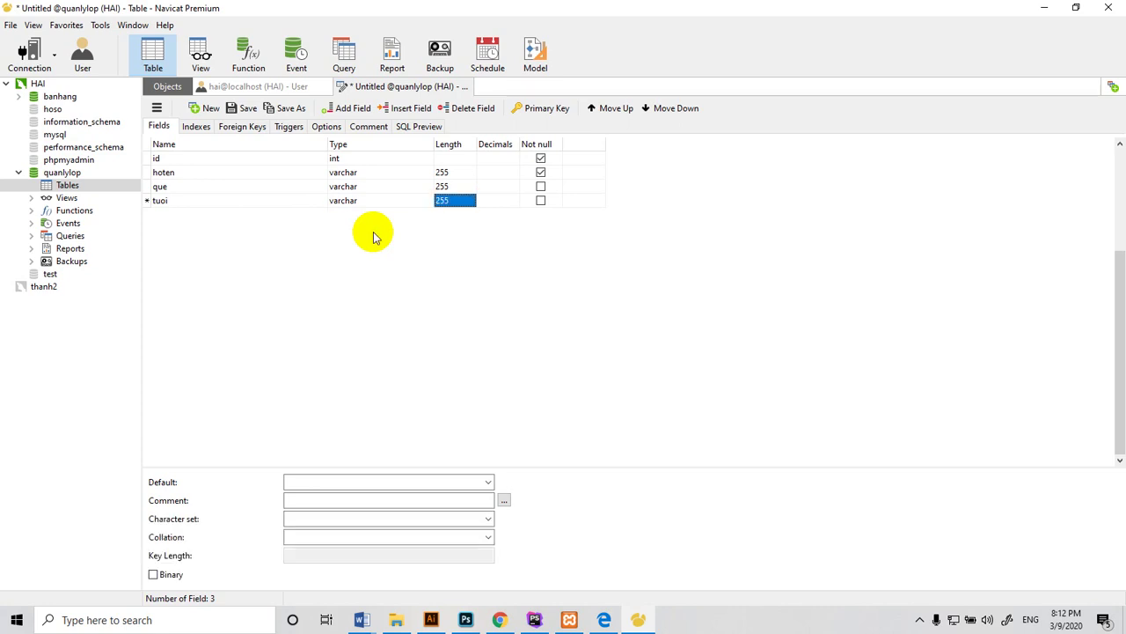
{"action": "left_click", "coordinate": [360, 201]}
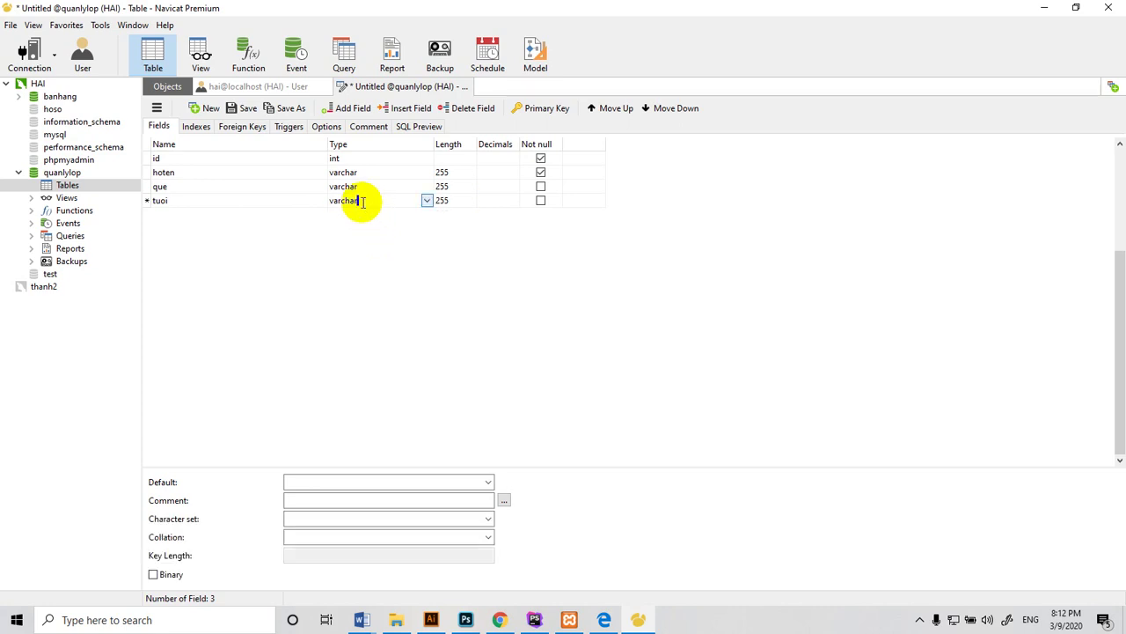
{"action": "left_click", "coordinate": [427, 201]}
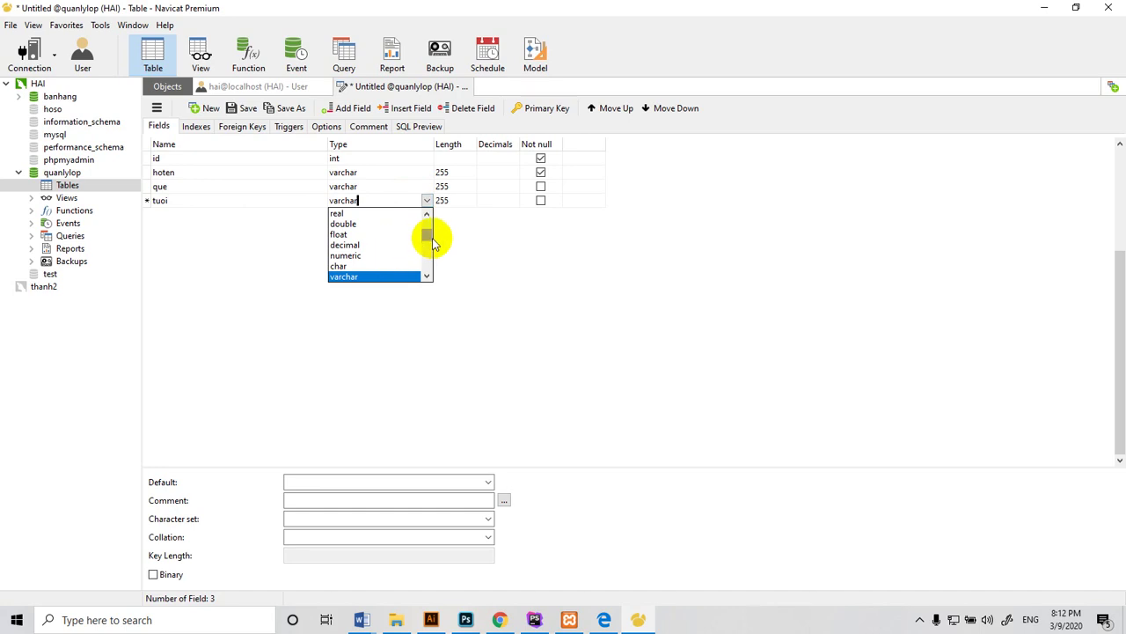
{"action": "left_click", "coordinate": [428, 236]}
{"action": "left_click_drag", "start_coordinate": [428, 238], "coordinate": [431, 249]}
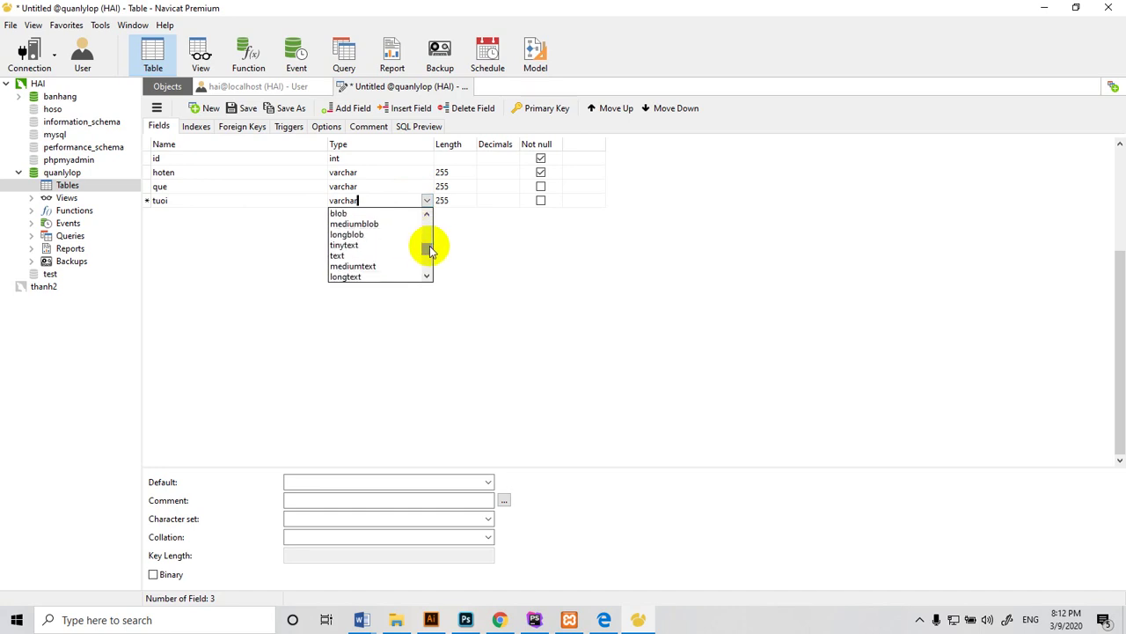
{"action": "scroll", "coordinate": [430, 249], "scroll_direction": "up", "scroll_amount": 10}
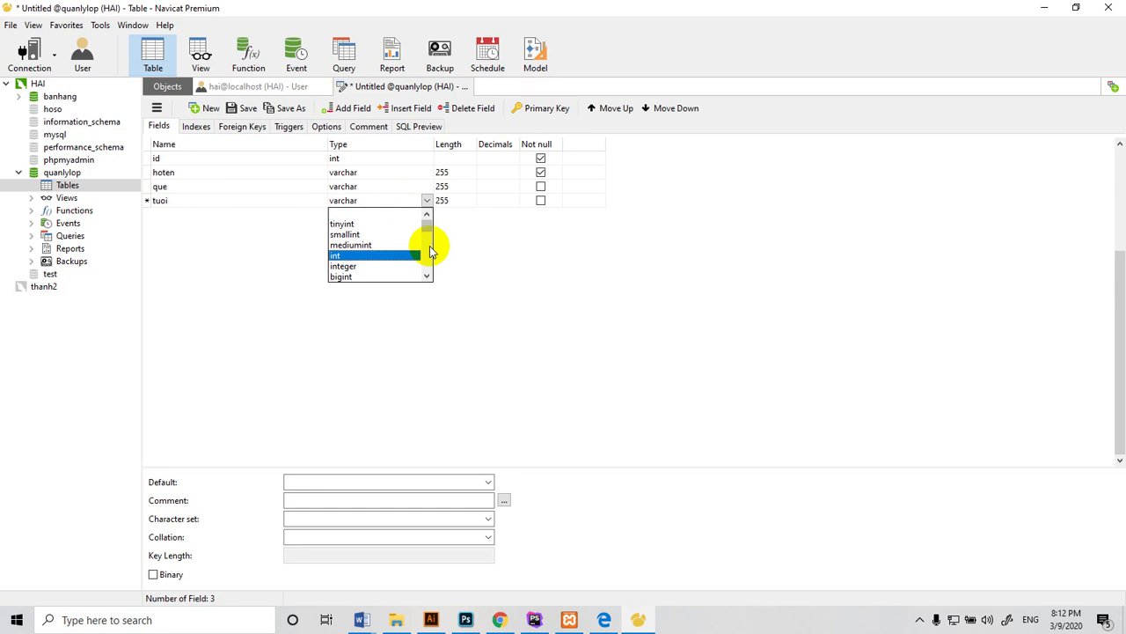
{"action": "key", "text": "Return"}
{"action": "key", "text": "Tab"}
{"action": "key", "text": "Tab"}
{"action": "key", "text": "Tab"}
{"action": "key", "text": "Tab"}
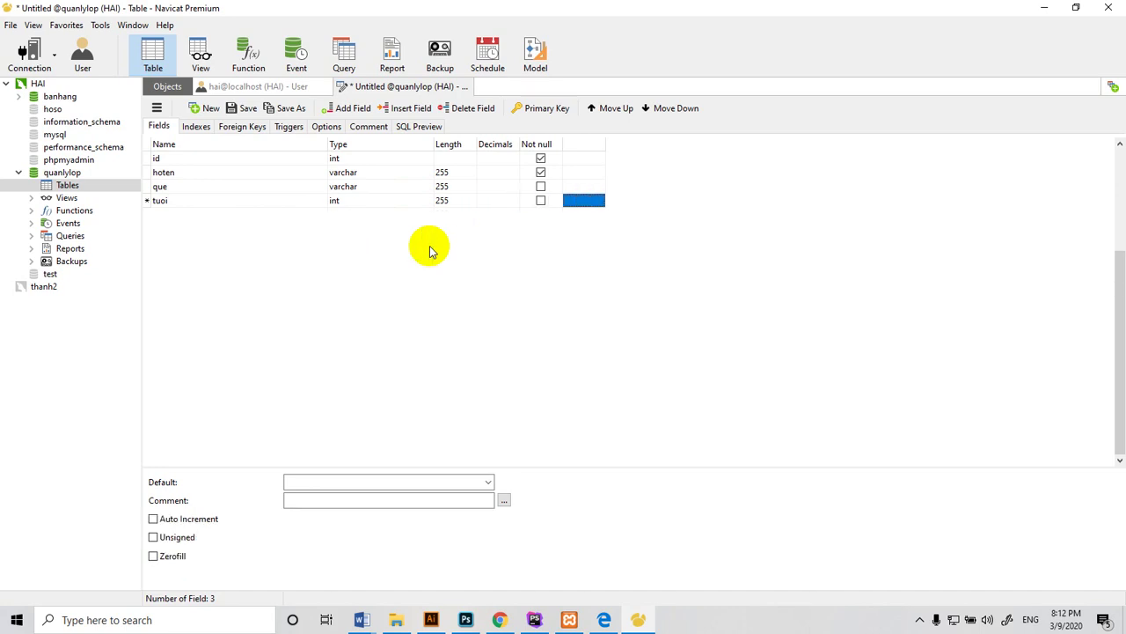
{"action": "key", "text": "Tab"}
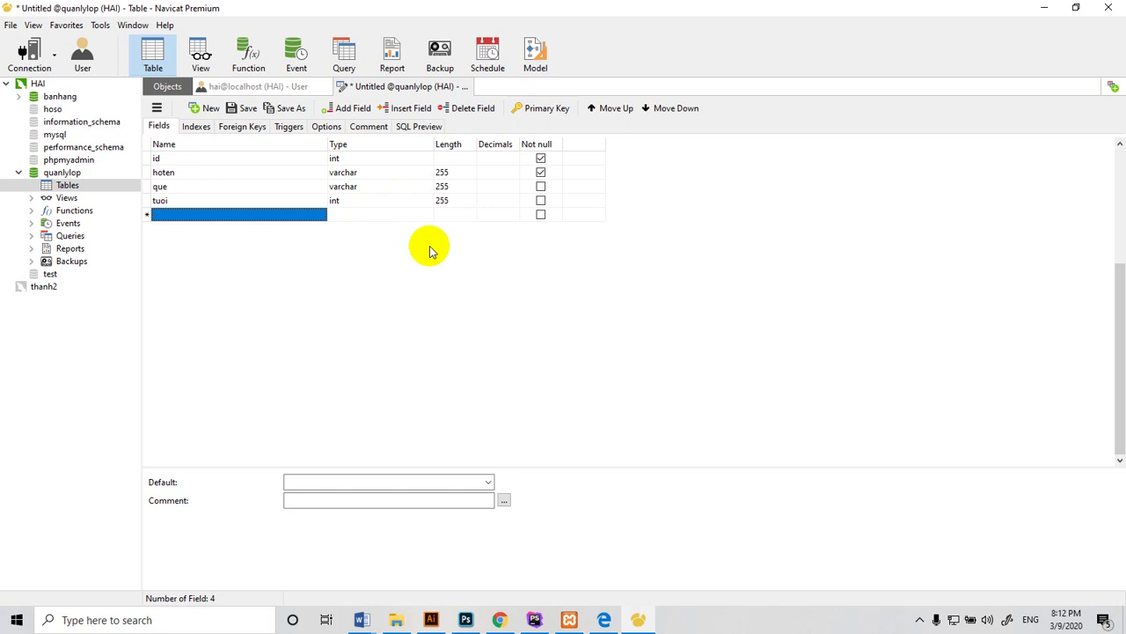
Add gioi tinh as varchar length 3 and hokhau as varchar length 100
{"action": "type", "text": "gioi t"}
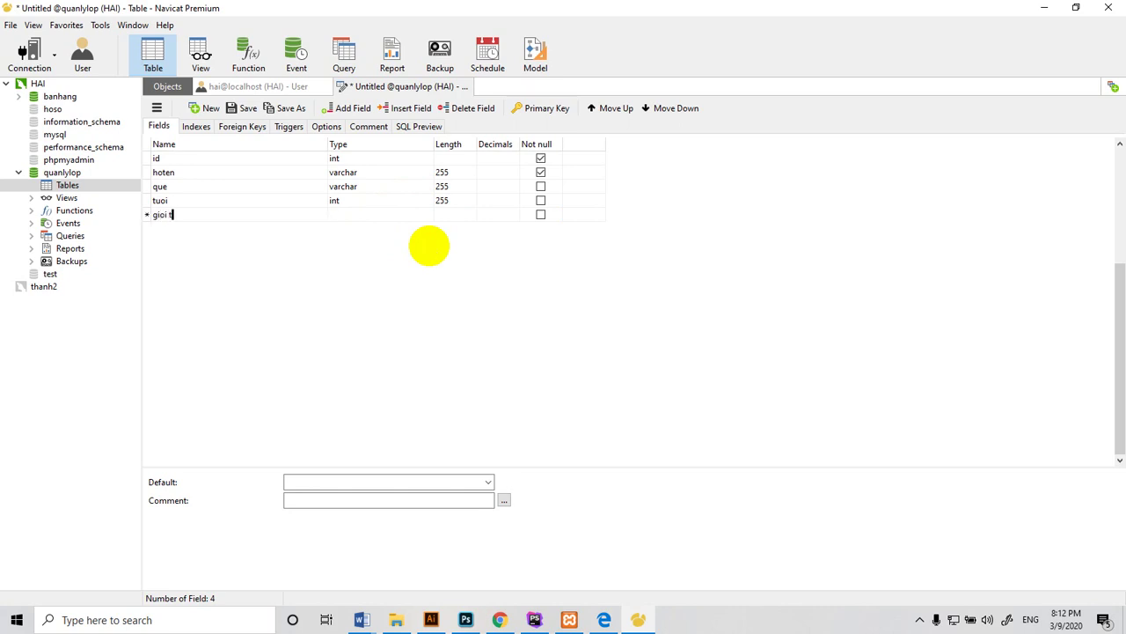
{"action": "type", "text": "inh"}
{"action": "key", "text": "Tab"}
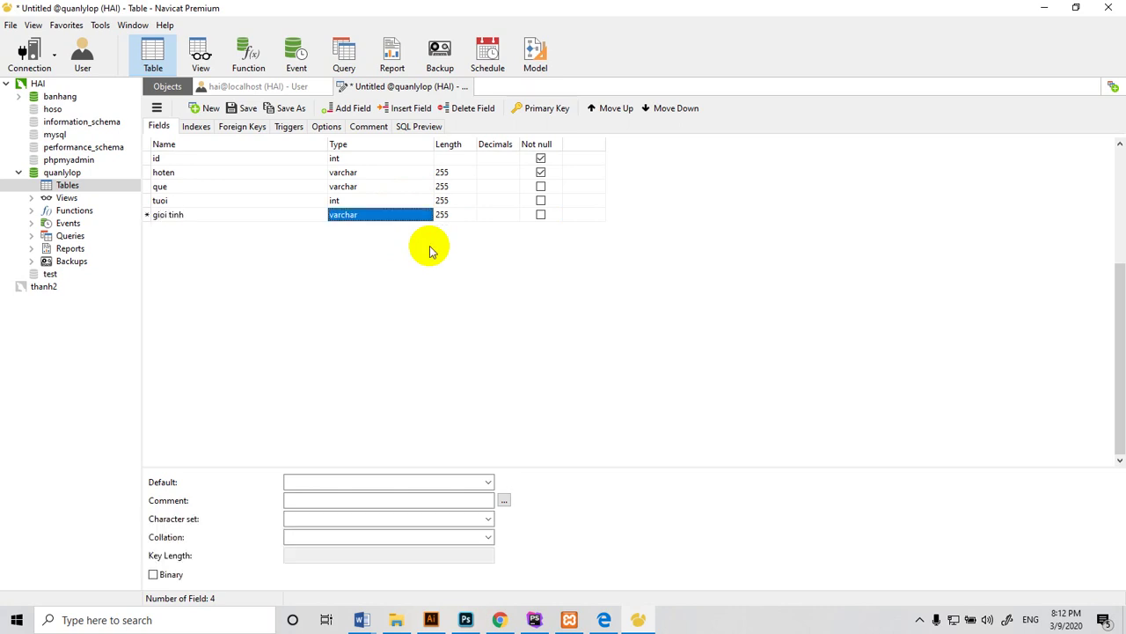
{"action": "left_click", "coordinate": [458, 216]}
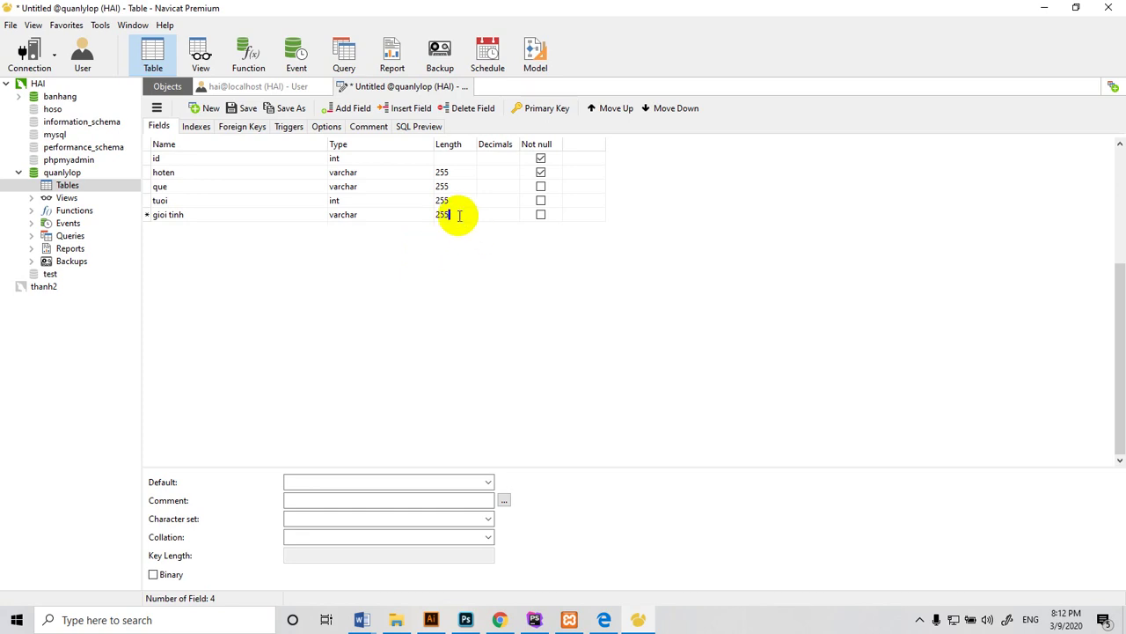
{"action": "key", "text": "BackSpace"}
{"action": "key", "text": "BackSpace"}
{"action": "key", "text": "BackSpace"}
{"action": "key", "text": "Tab"}
{"action": "key", "text": "Tab"}
{"action": "key", "text": "Tab"}
{"action": "key", "text": "Tab"}
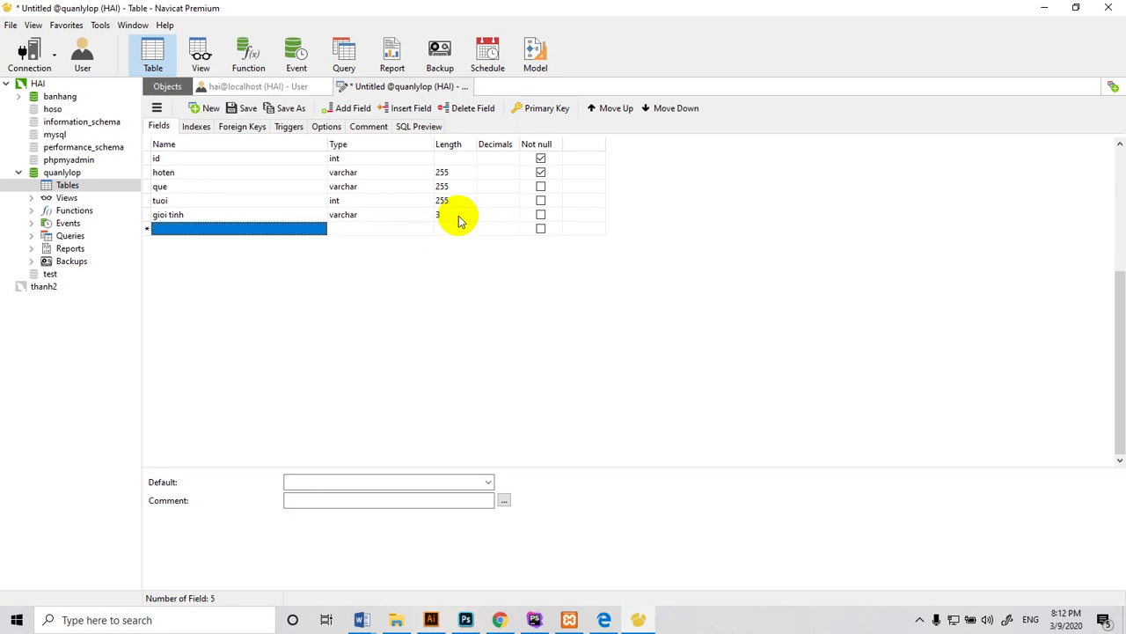
{"action": "type", "text": "ho"}
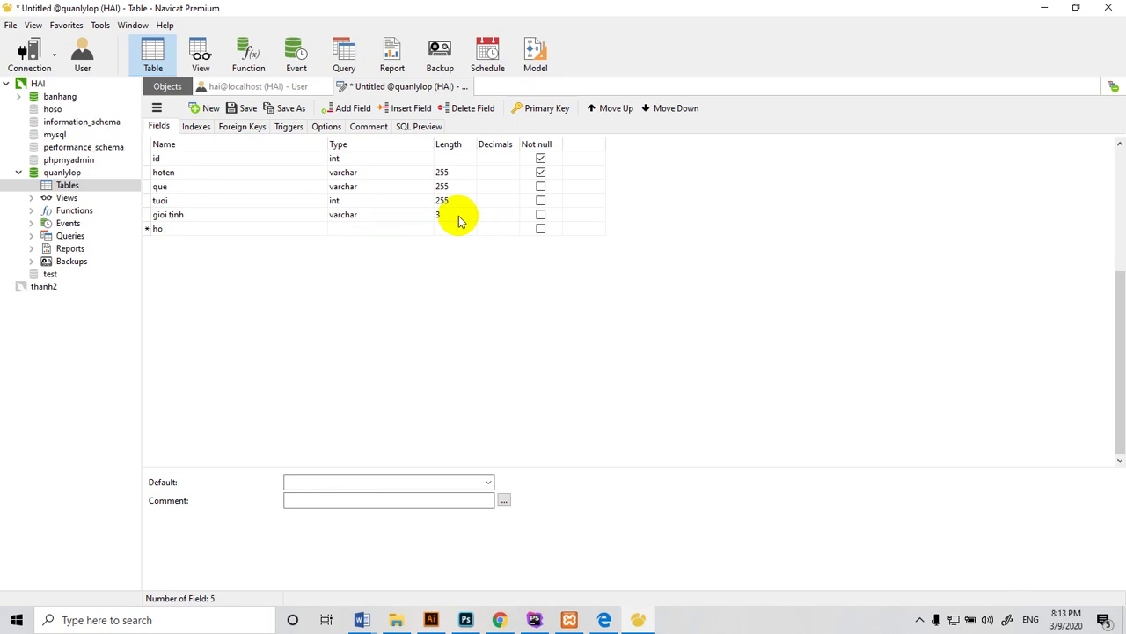
{"action": "type", "text": "khau"}
{"action": "key", "text": "Tab"}
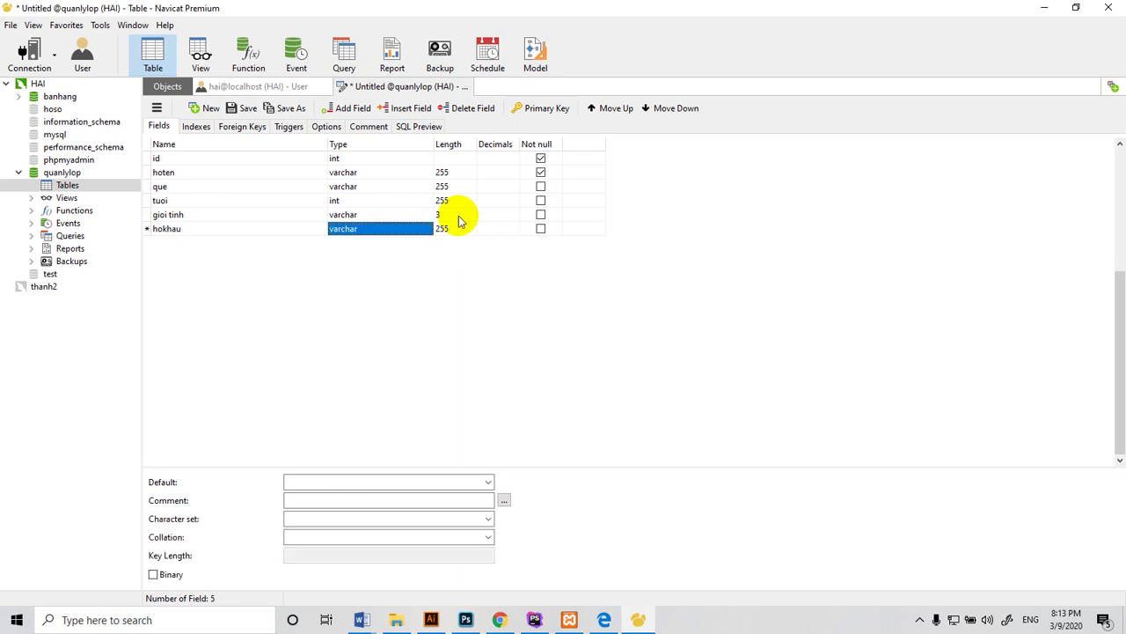
{"action": "left_click", "coordinate": [460, 230]}
{"action": "left_click", "coordinate": [464, 229]}
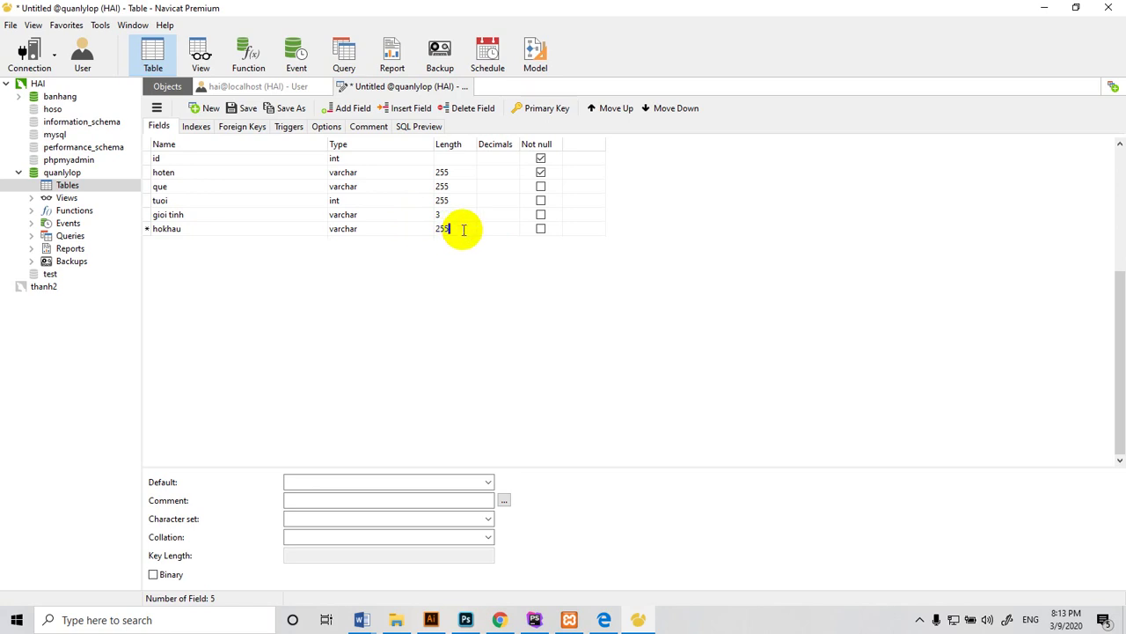
{"action": "key", "text": "BackSpace"}
{"action": "key", "text": "BackSpace"}
{"action": "type", "text": "100"}
{"action": "key", "text": "Tab"}
{"action": "key", "text": "Tab"}
{"action": "key", "text": "Tab"}
{"action": "key", "text": "Tab"}
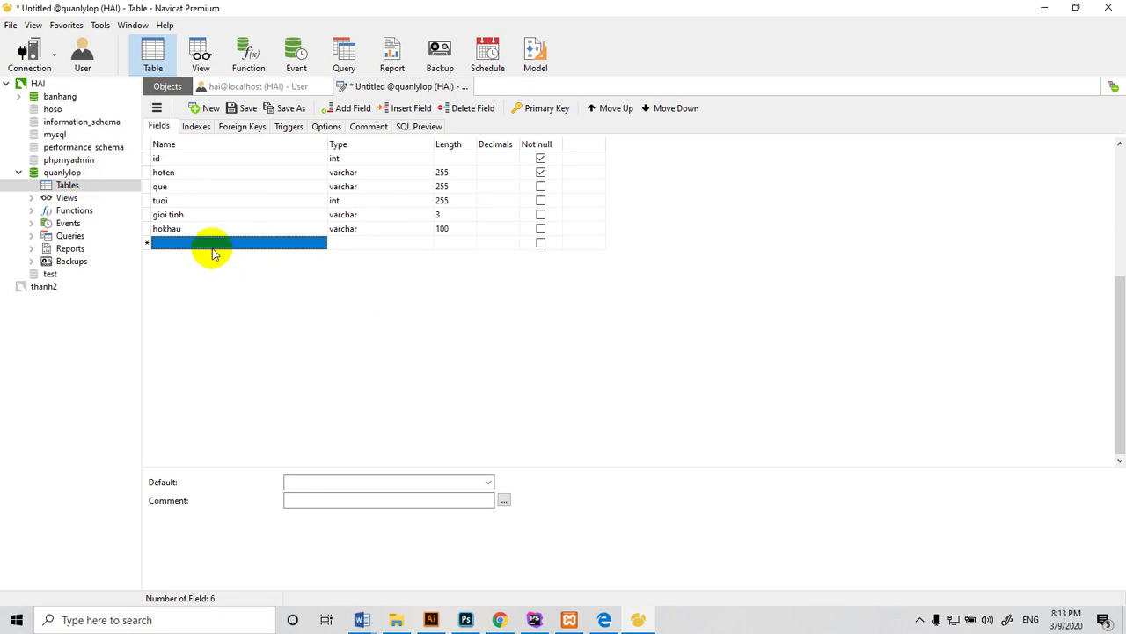
Add a seventh field, ngaynhap, with data type timestamp
{"action": "left_click", "coordinate": [215, 246]}
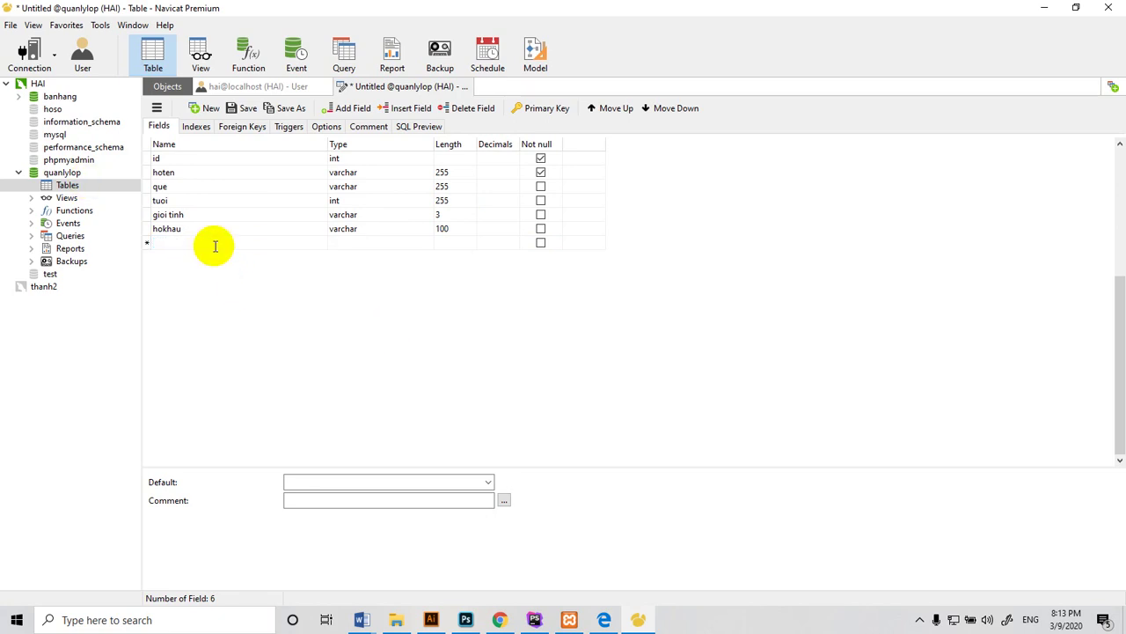
{"action": "type", "text": "ngay"}
{"action": "type", "text": "nhap"}
{"action": "left_click", "coordinate": [359, 244]}
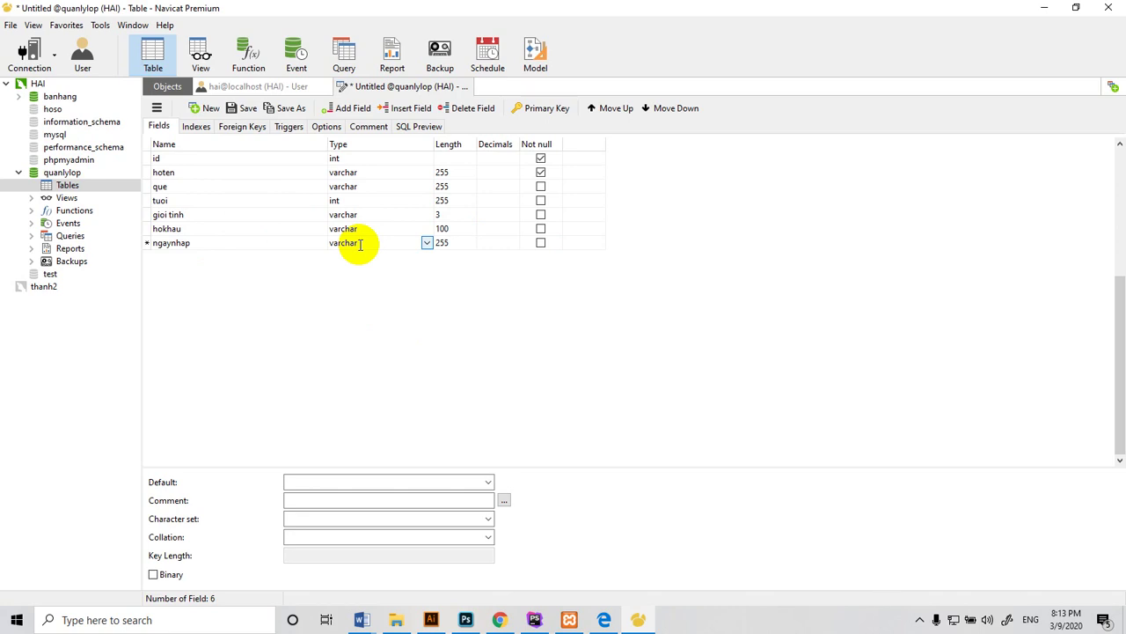
{"action": "key", "text": "BackSpace"}
{"action": "key", "text": "BackSpace"}
{"action": "key", "text": "BackSpace"}
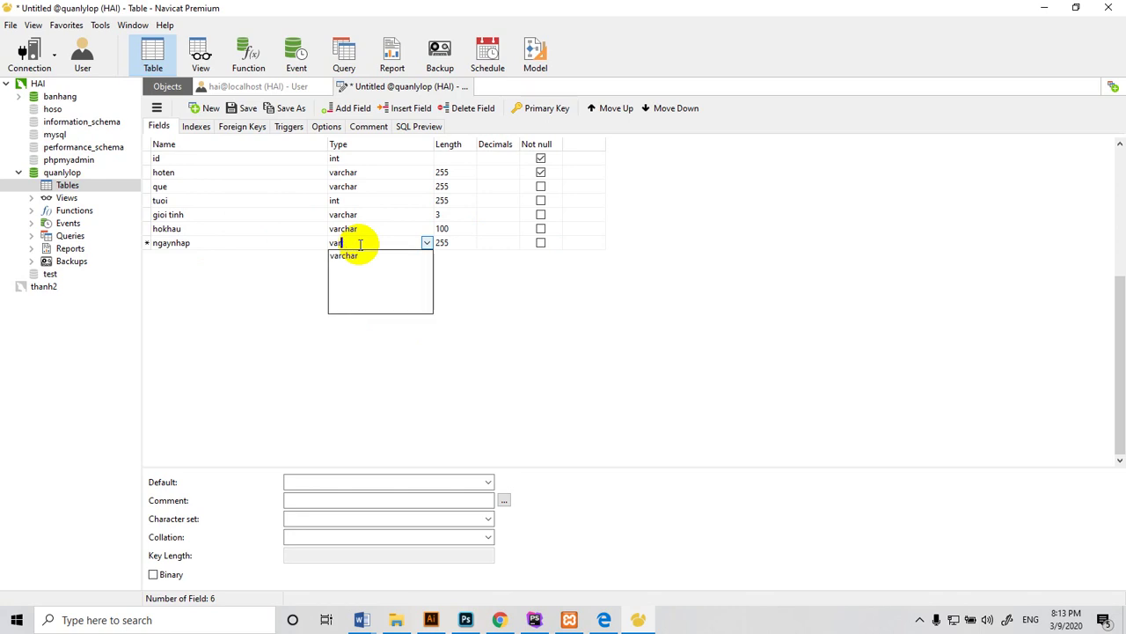
{"action": "key", "text": "BackSpace"}
{"action": "key", "text": "BackSpace"}
{"action": "key", "text": "BackSpace"}
{"action": "key", "text": "Down"}
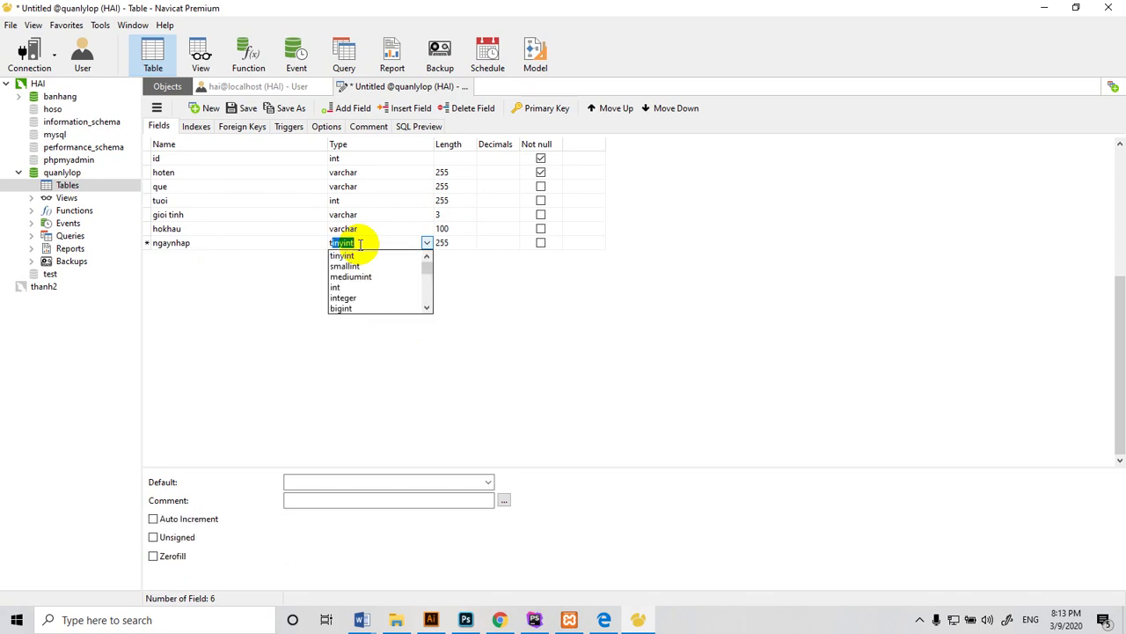
{"action": "type", "text": "tiem"}
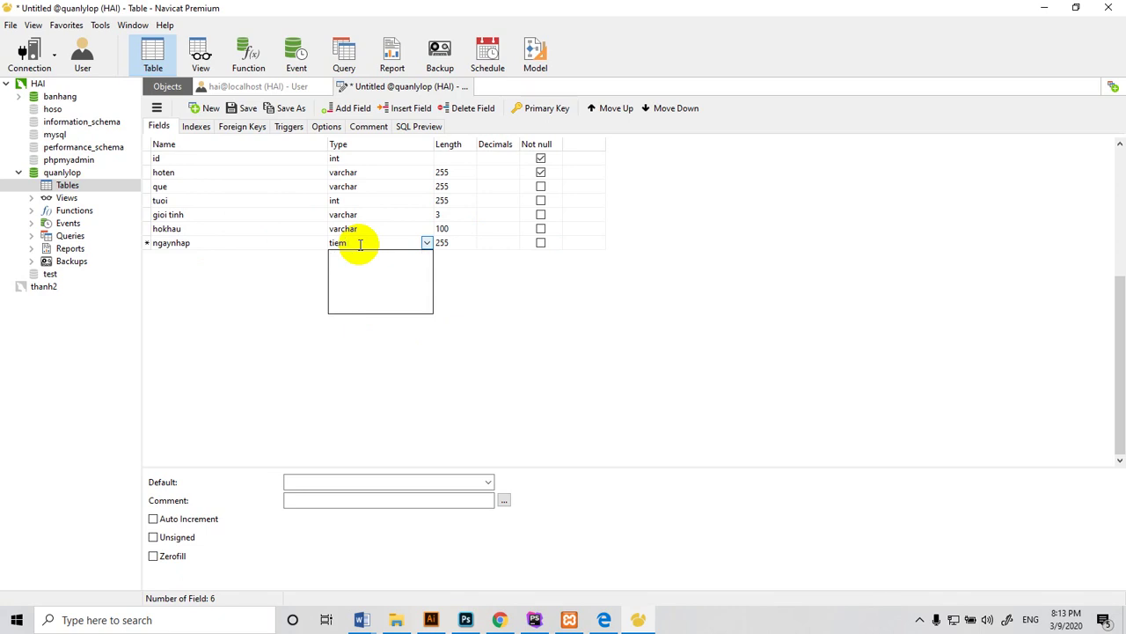
{"action": "key", "text": "BackSpace"}
{"action": "key", "text": "BackSpace"}
{"action": "key", "text": "BackSpace"}
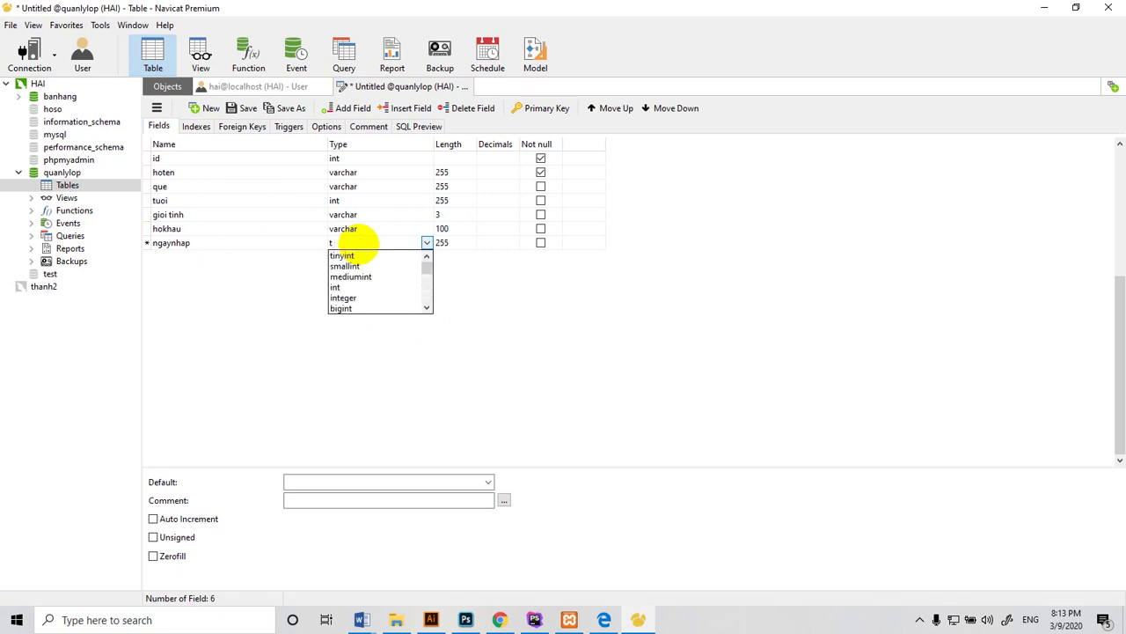
{"action": "type", "text": "ime"}
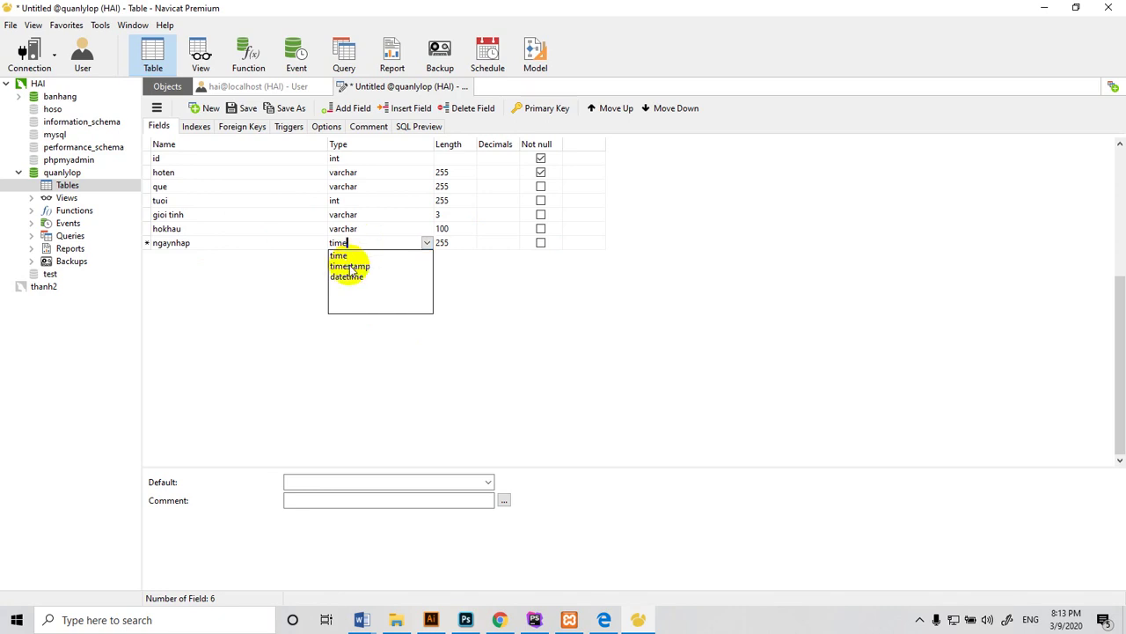
{"action": "left_click", "coordinate": [350, 265]}
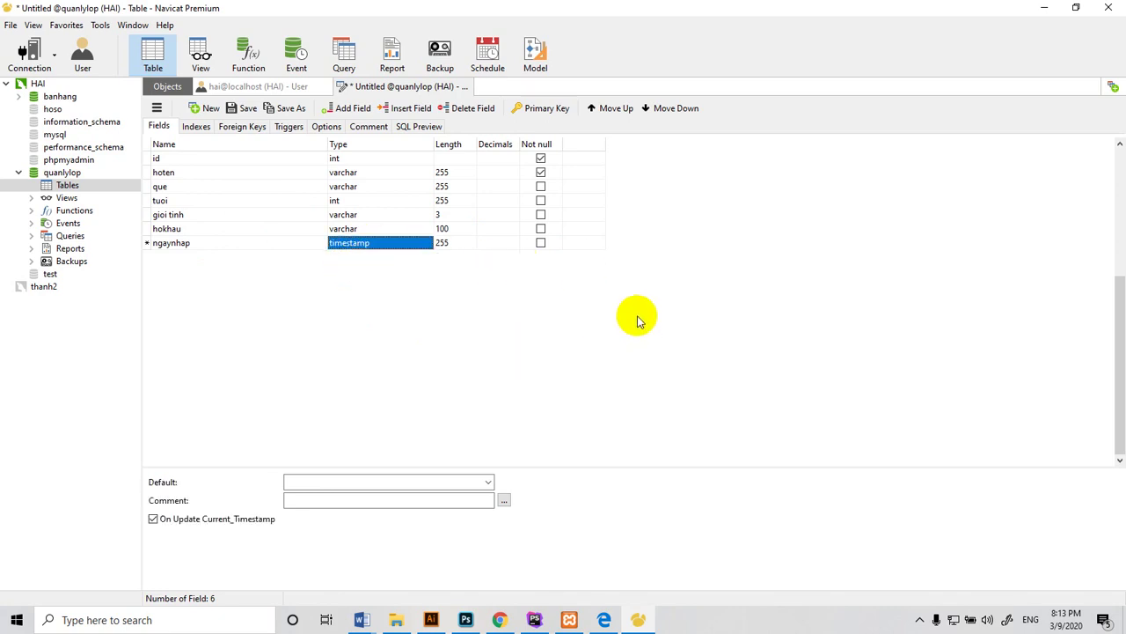
{"action": "key", "text": "Tab"}
{"action": "key", "text": "Tab"}
{"action": "key", "text": "Tab"}
{"action": "key", "text": "Tab"}
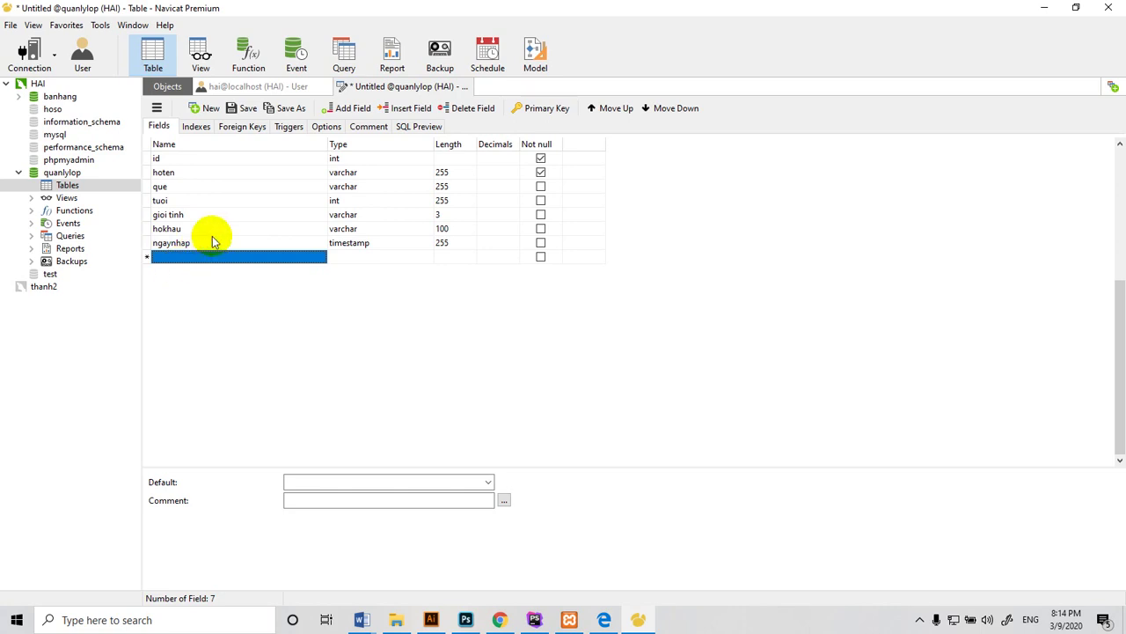
Save the table as lop and dismiss the invalid ON UPDATE error for ngaynhap
{"action": "left_click", "coordinate": [245, 109]}
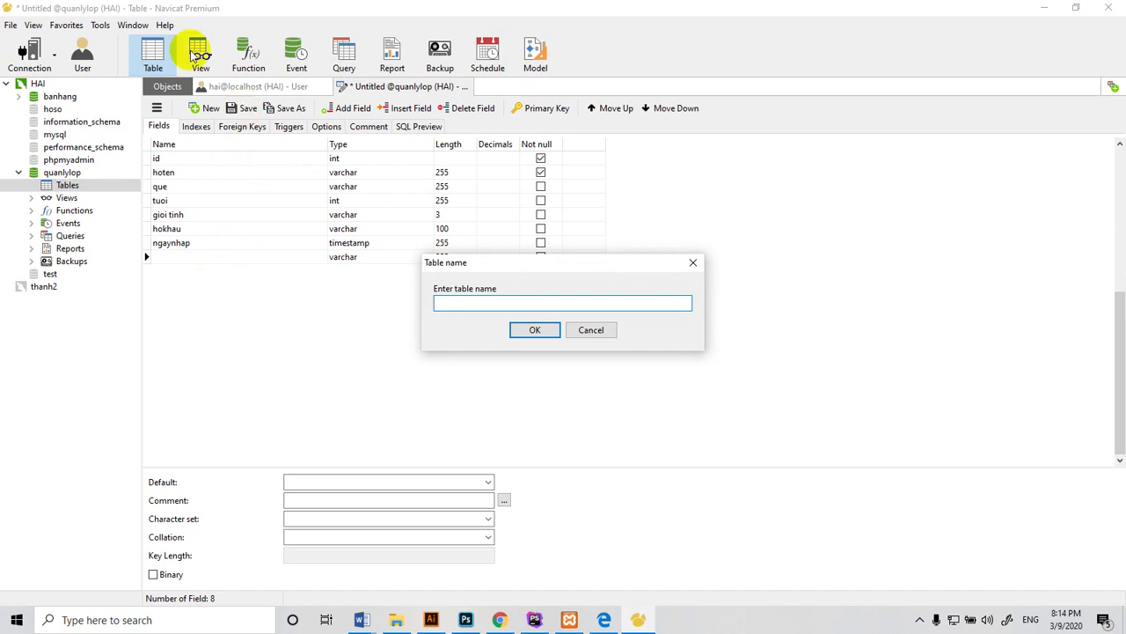
{"action": "type", "text": "quanl"}
{"action": "key", "text": "BackSpace"}
{"action": "type", "text": "lylop"}
{"action": "key", "text": "BackSpace"}
{"action": "key", "text": "BackSpace"}
{"action": "key", "text": "BackSpace"}
{"action": "key", "text": "BackSpace"}
{"action": "key", "text": "BackSpace"}
{"action": "key", "text": "BackSpace"}
{"action": "key", "text": "BackSpace"}
{"action": "key", "text": "BackSpace"}
{"action": "key", "text": "BackSpace"}
{"action": "type", "text": "lop"}
{"action": "left_click", "coordinate": [533, 330]}
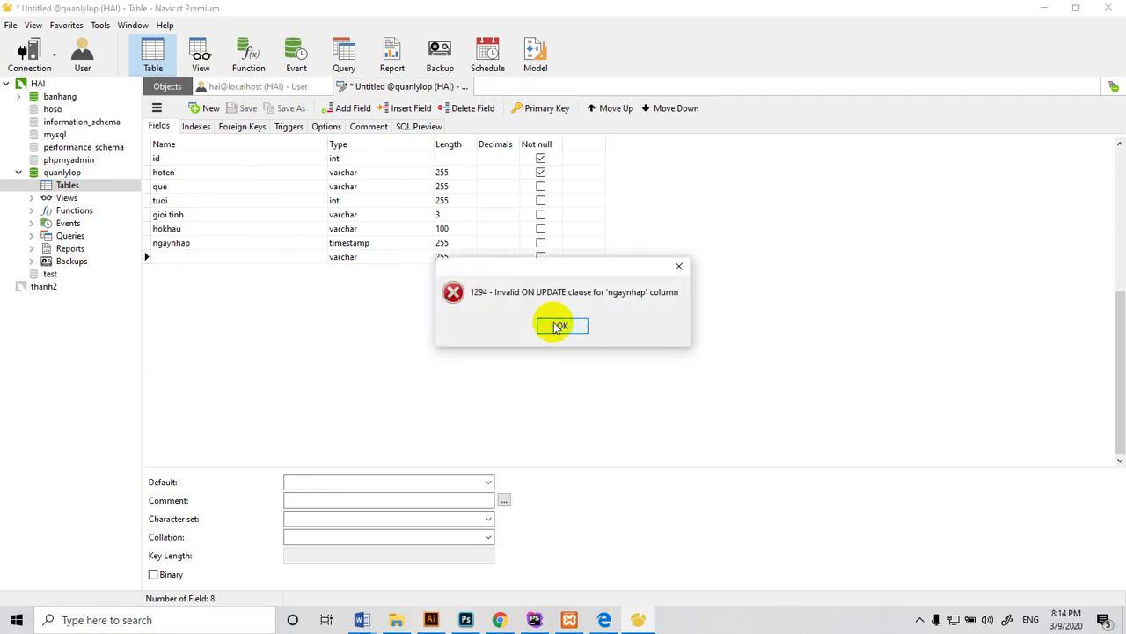
{"action": "left_click", "coordinate": [557, 327]}
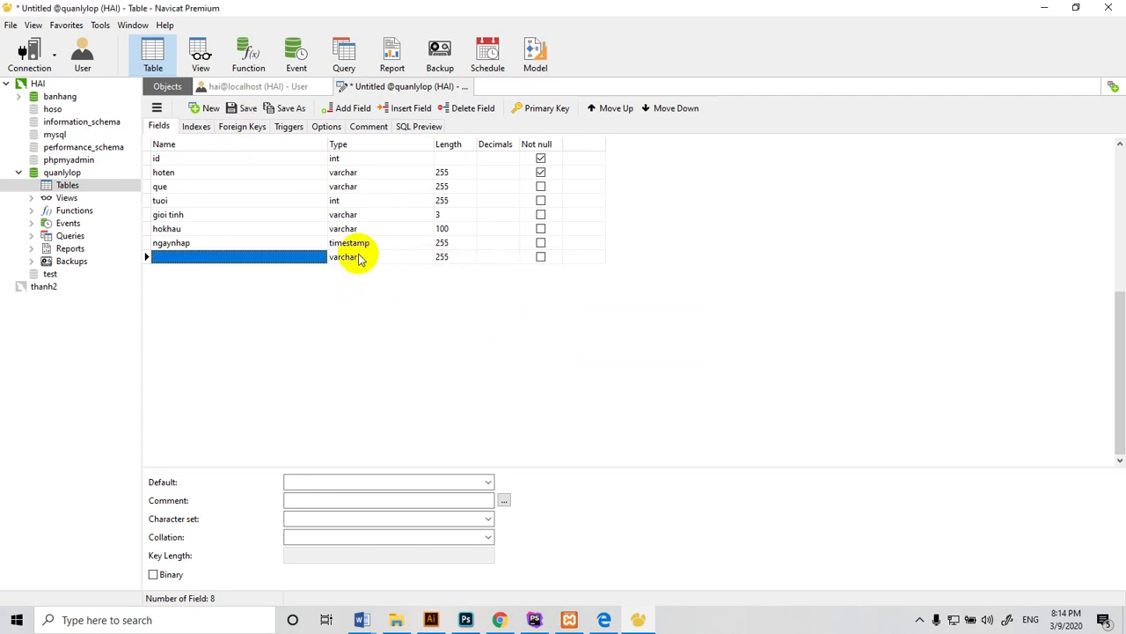
Delete the empty extra field row, retry saving as lop, and dismiss the ON UPDATE error
{"action": "left_click", "coordinate": [148, 256]}
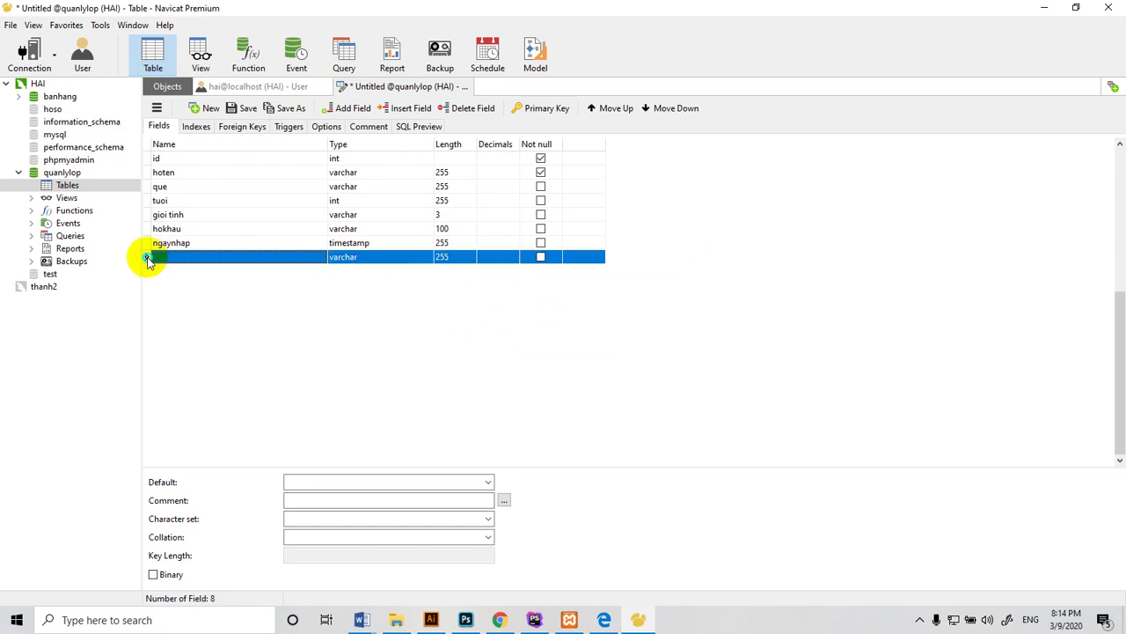
{"action": "right_click", "coordinate": [148, 257]}
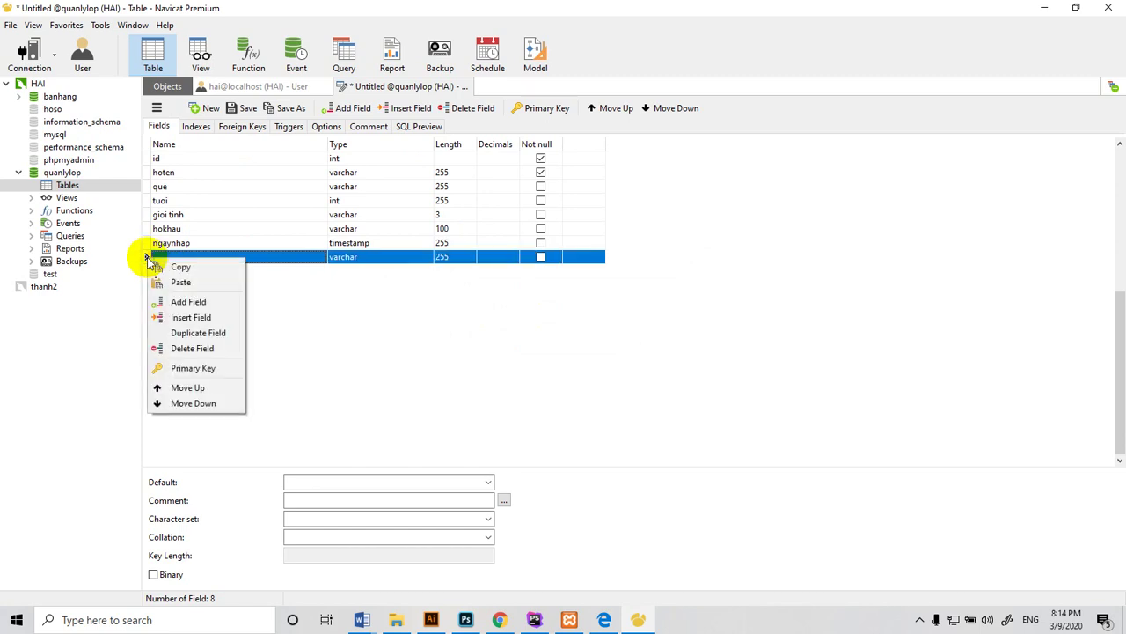
{"action": "left_click", "coordinate": [178, 351]}
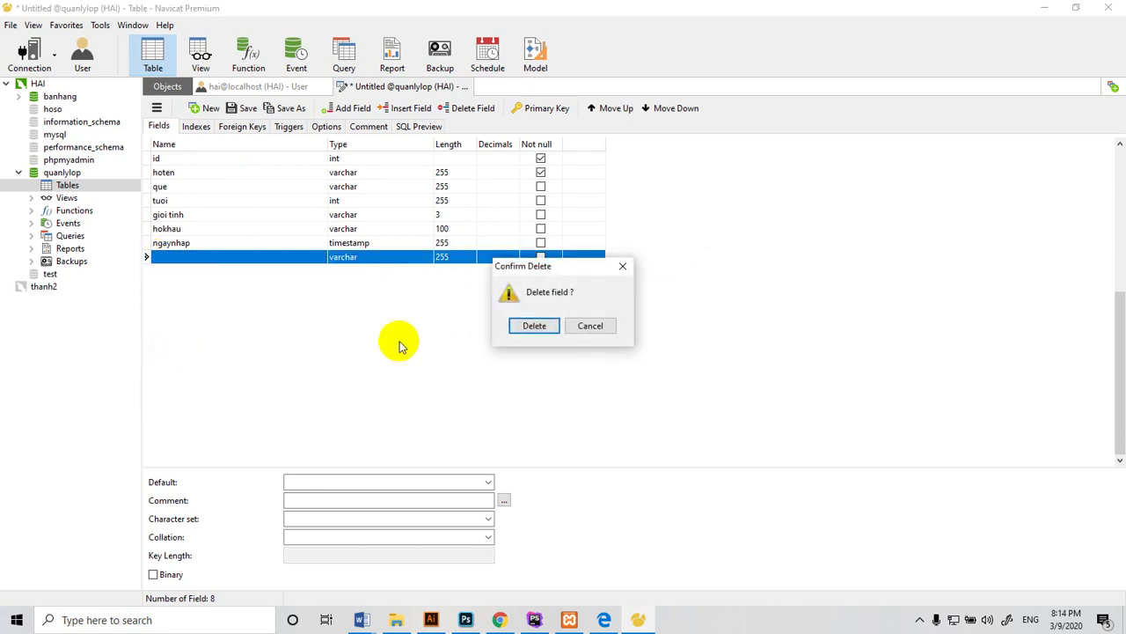
{"action": "left_click", "coordinate": [525, 327]}
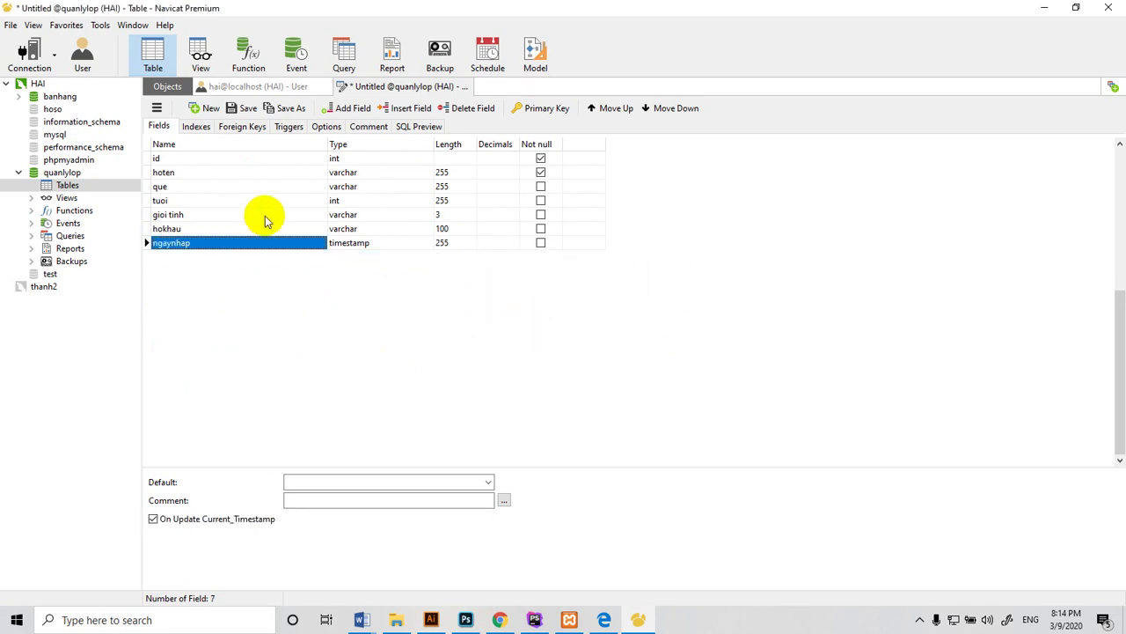
{"action": "left_click", "coordinate": [227, 108]}
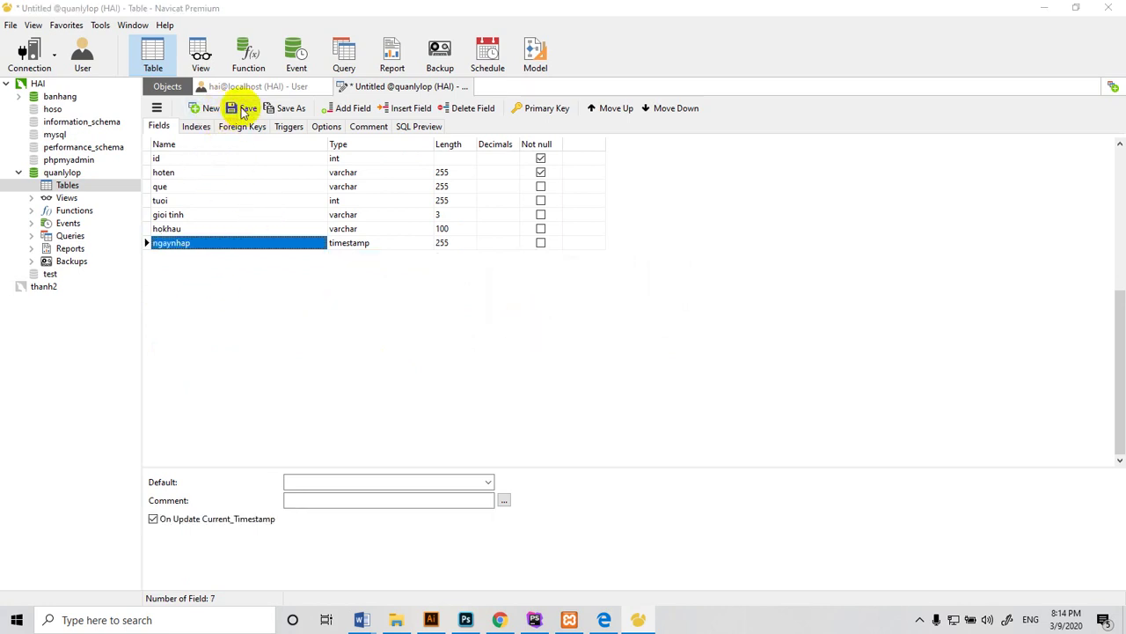
{"action": "left_click", "coordinate": [528, 329]}
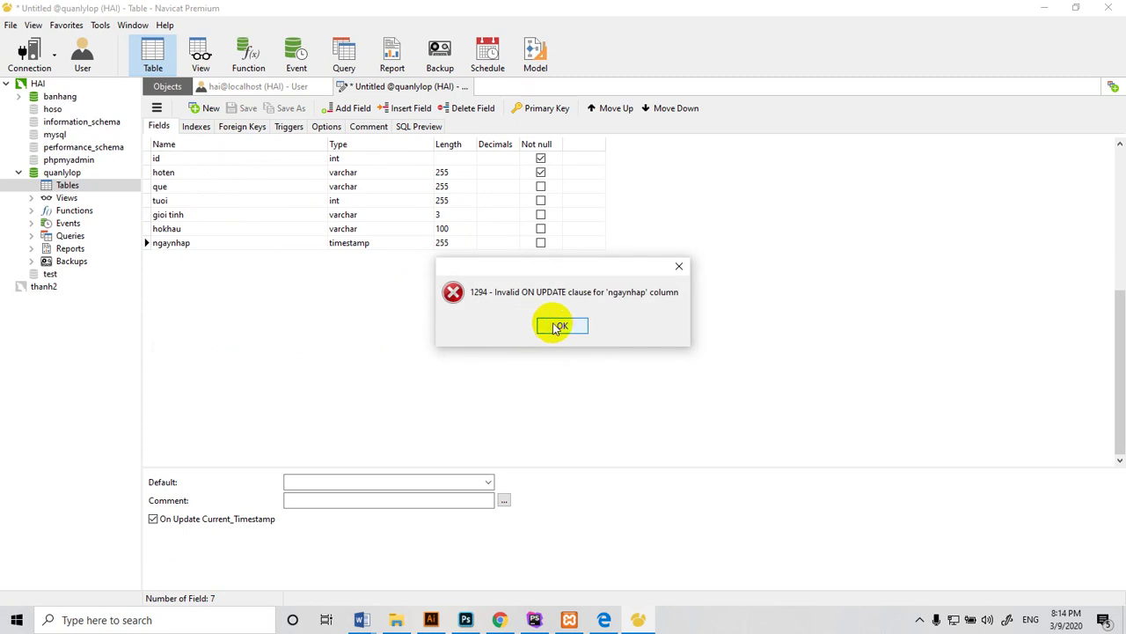
{"action": "left_click", "coordinate": [560, 326]}
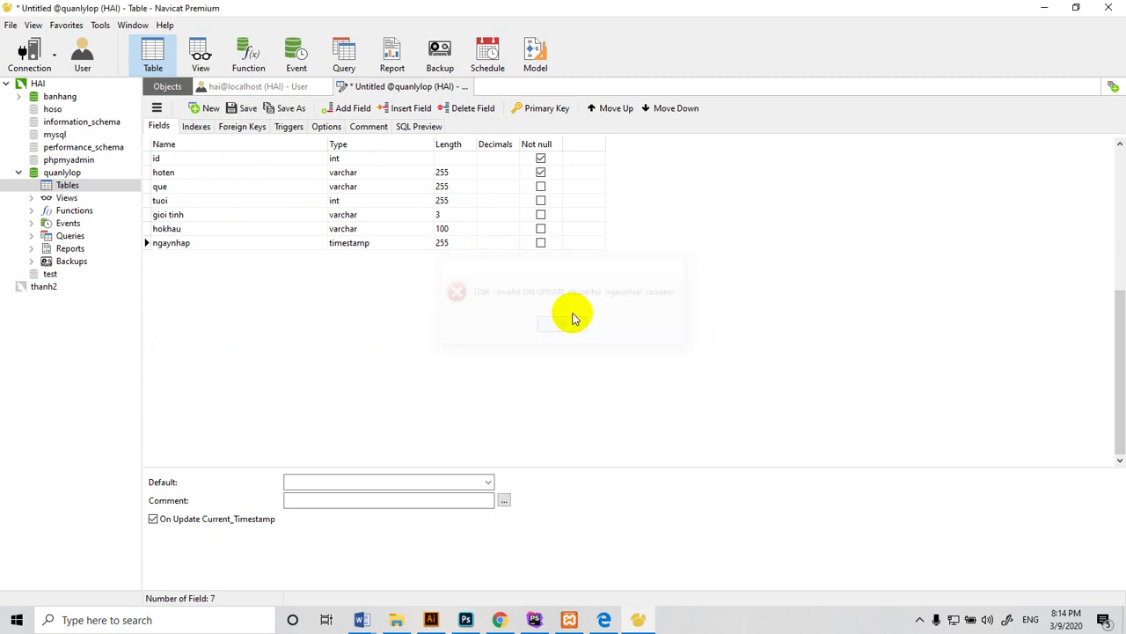
Make ngaynhap not null with its 255 length cleared, and save as lop again
{"action": "left_click", "coordinate": [541, 243]}
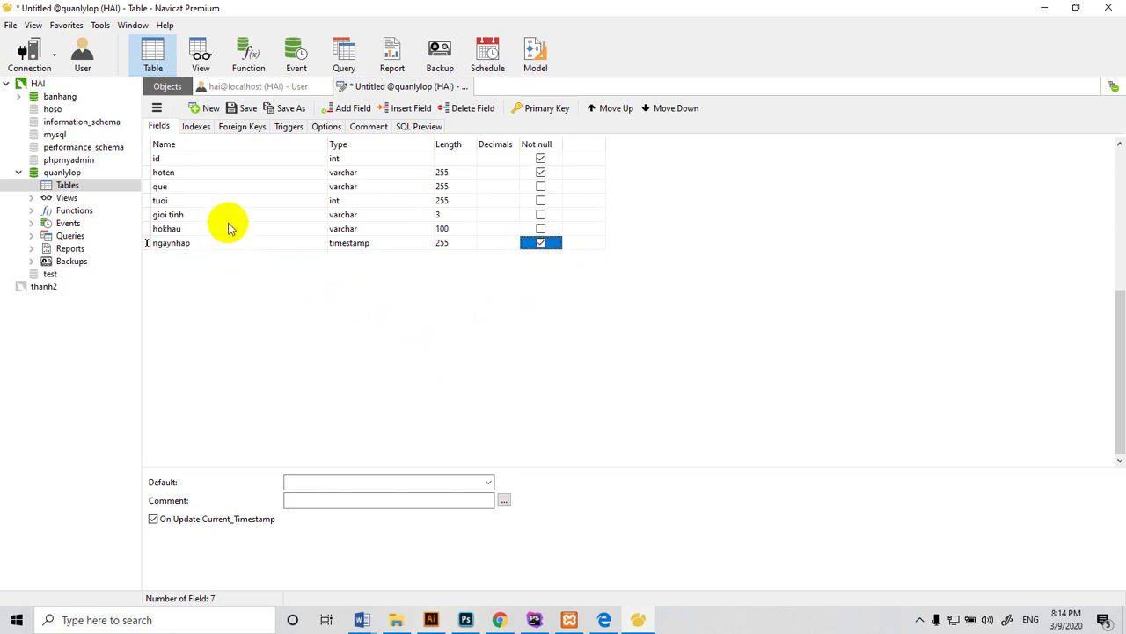
{"action": "left_click", "coordinate": [452, 243]}
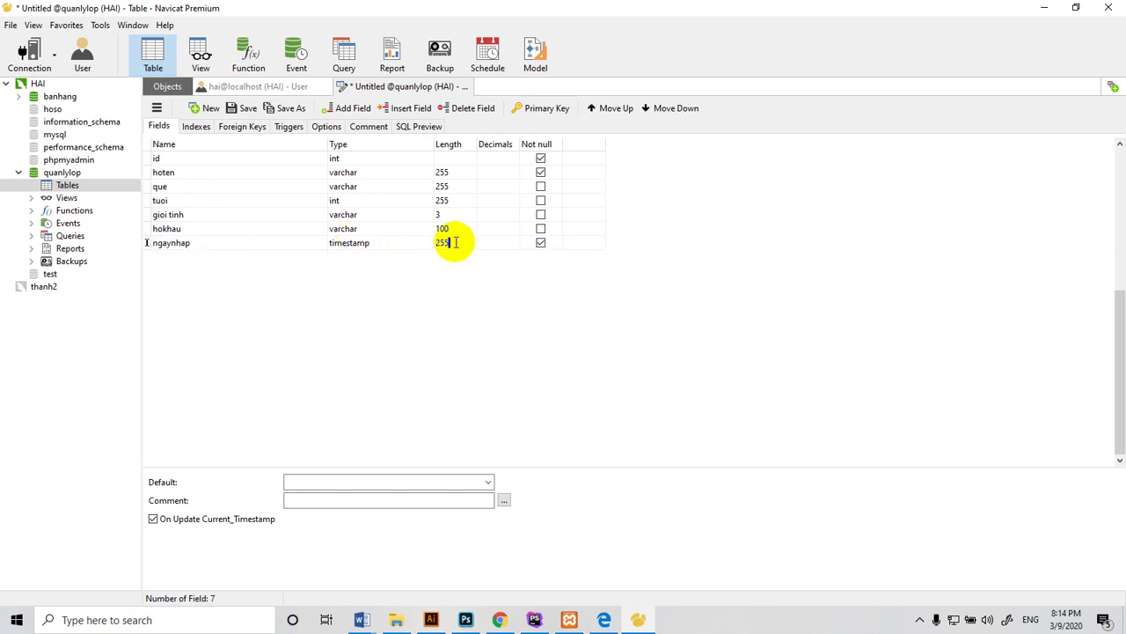
{"action": "left_click_drag", "start_coordinate": [455, 243], "coordinate": [408, 254]}
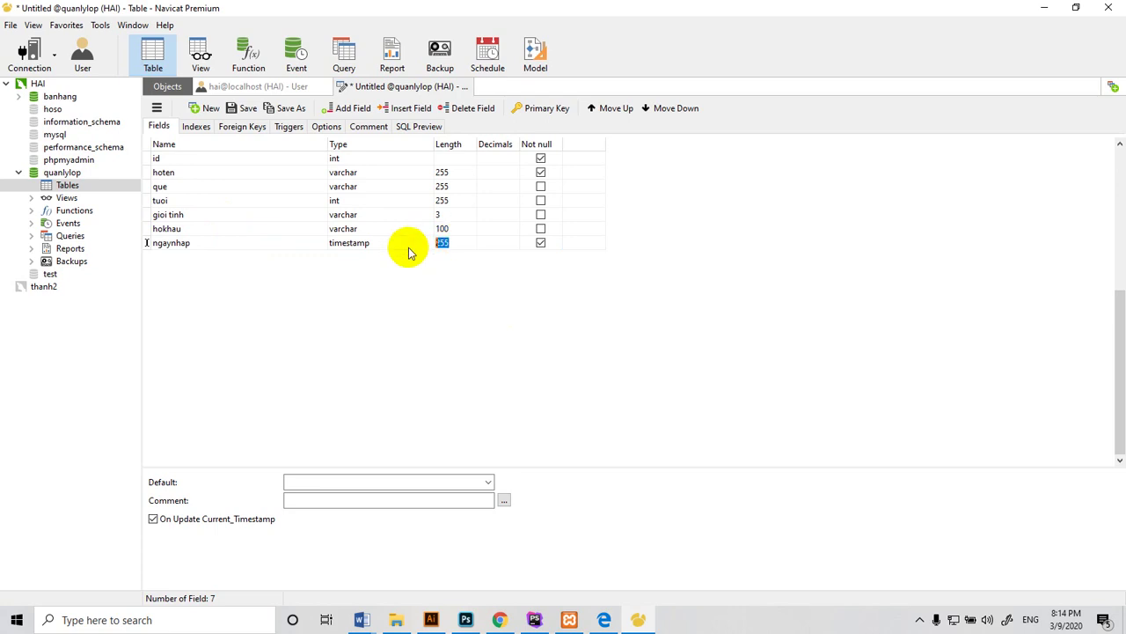
{"action": "key", "text": "BackSpace"}
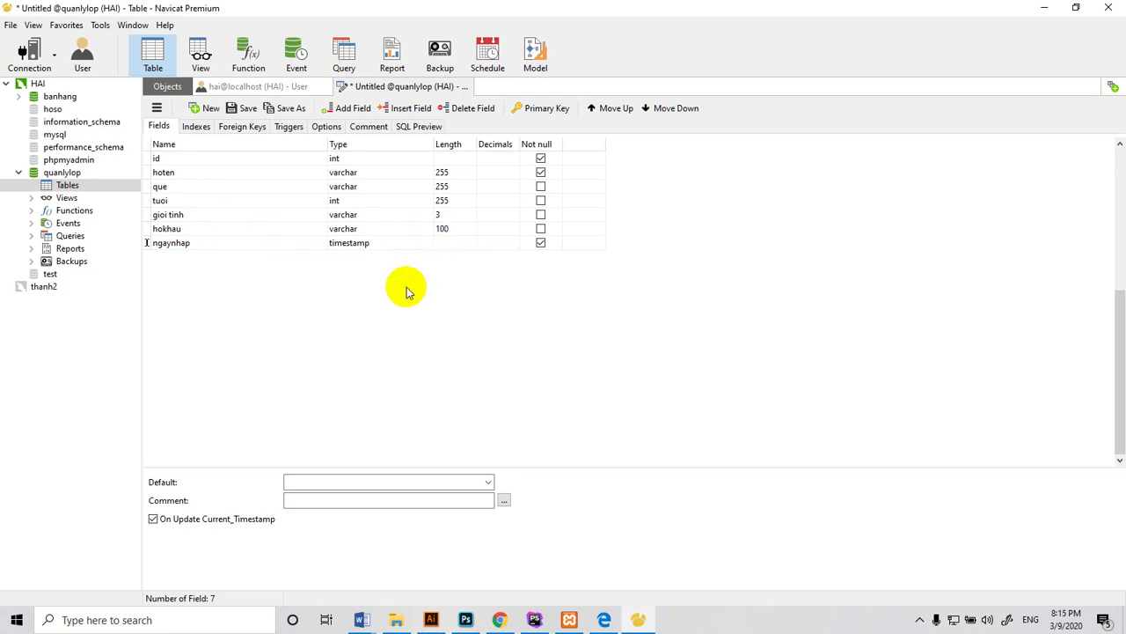
{"action": "left_click", "coordinate": [389, 202]}
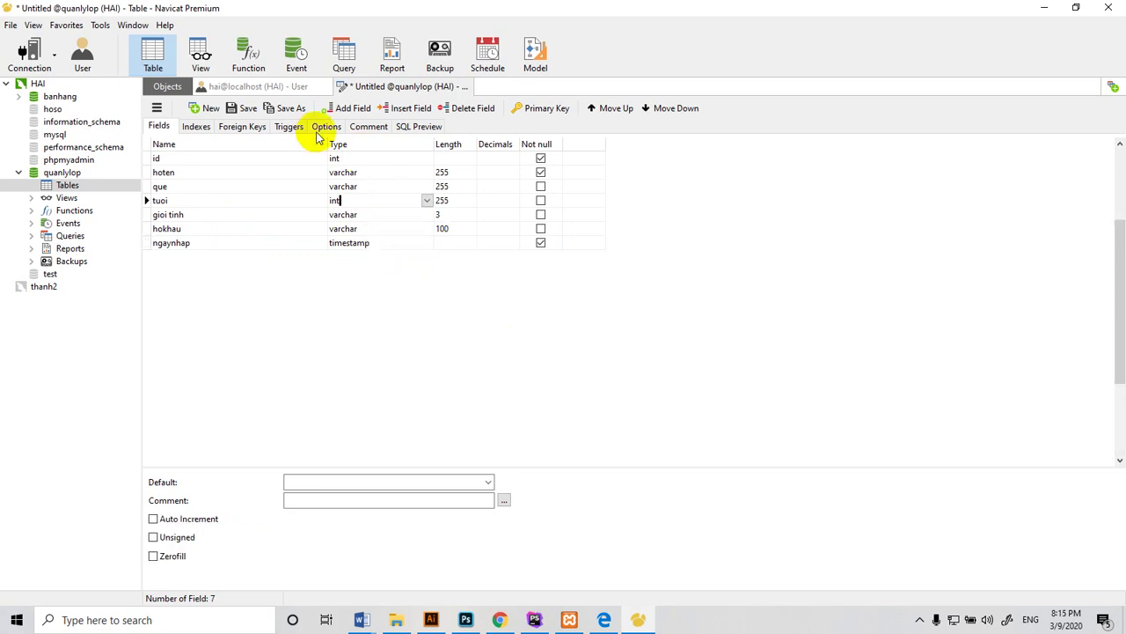
{"action": "left_click", "coordinate": [248, 109]}
{"action": "left_click", "coordinate": [541, 331]}
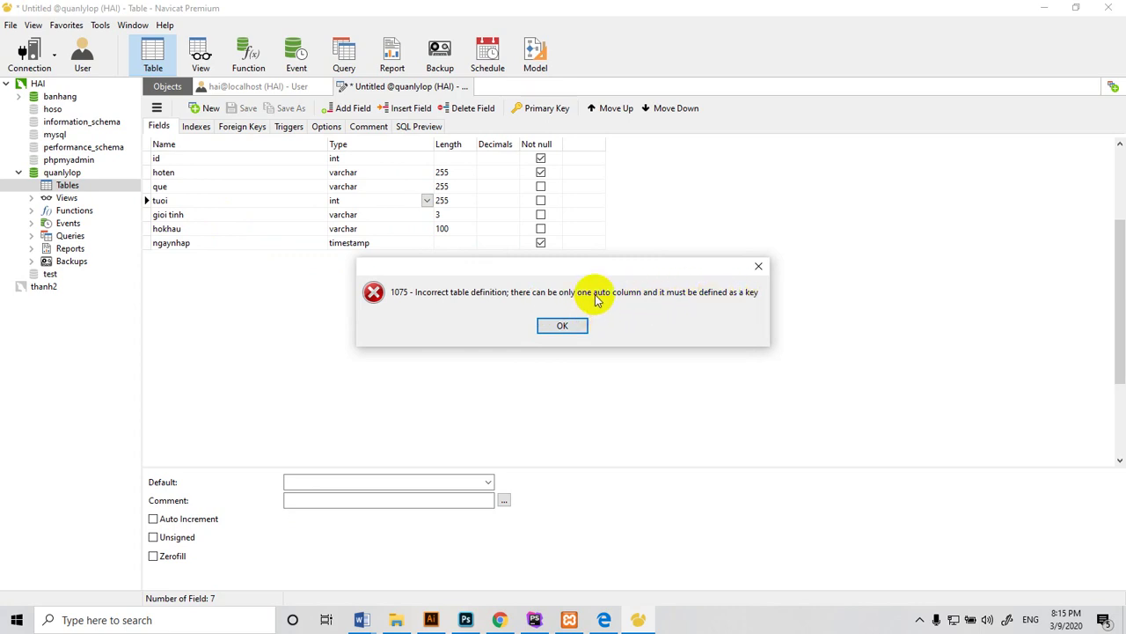
Dismiss error 1075, set id to auto increment and primary key, save again, dismiss error 1067
{"action": "left_click", "coordinate": [758, 266]}
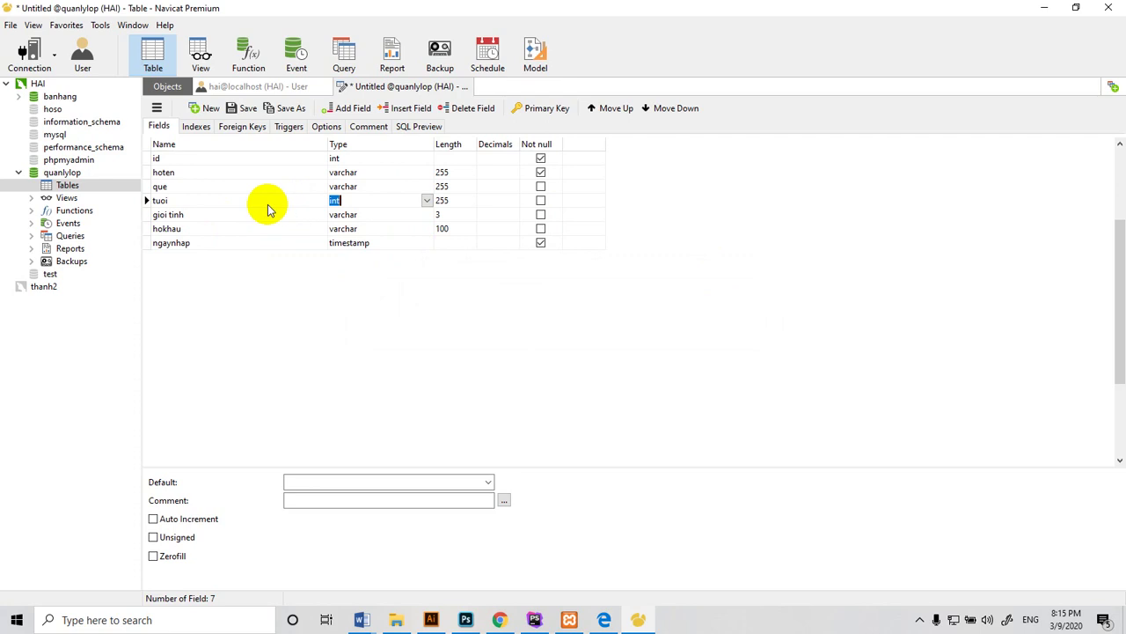
{"action": "left_click", "coordinate": [364, 157]}
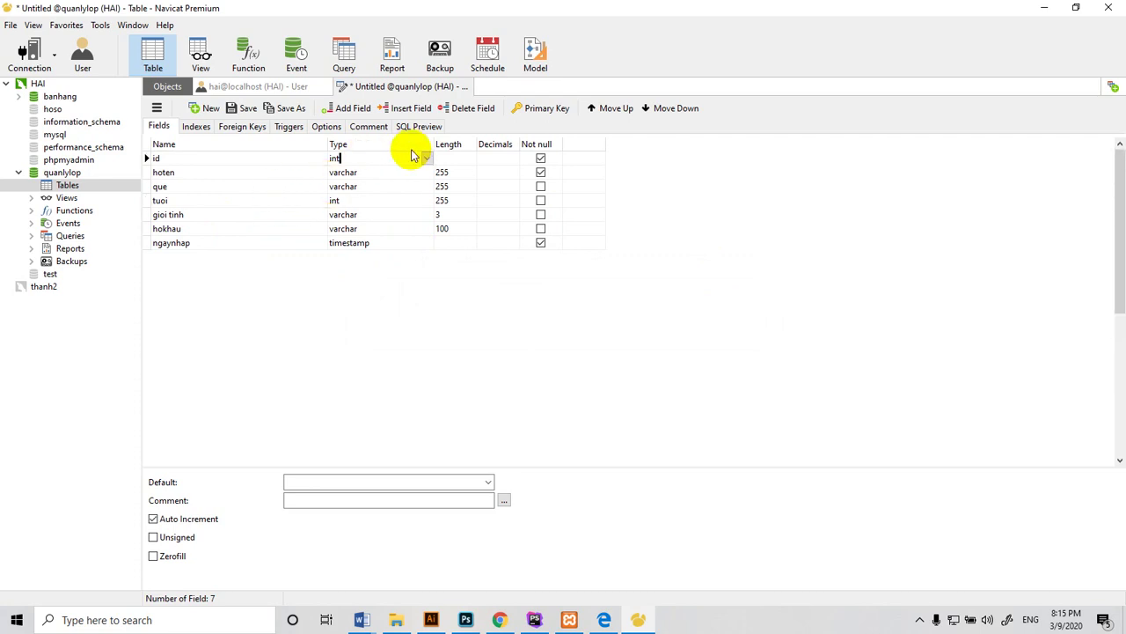
{"action": "left_click", "coordinate": [538, 109]}
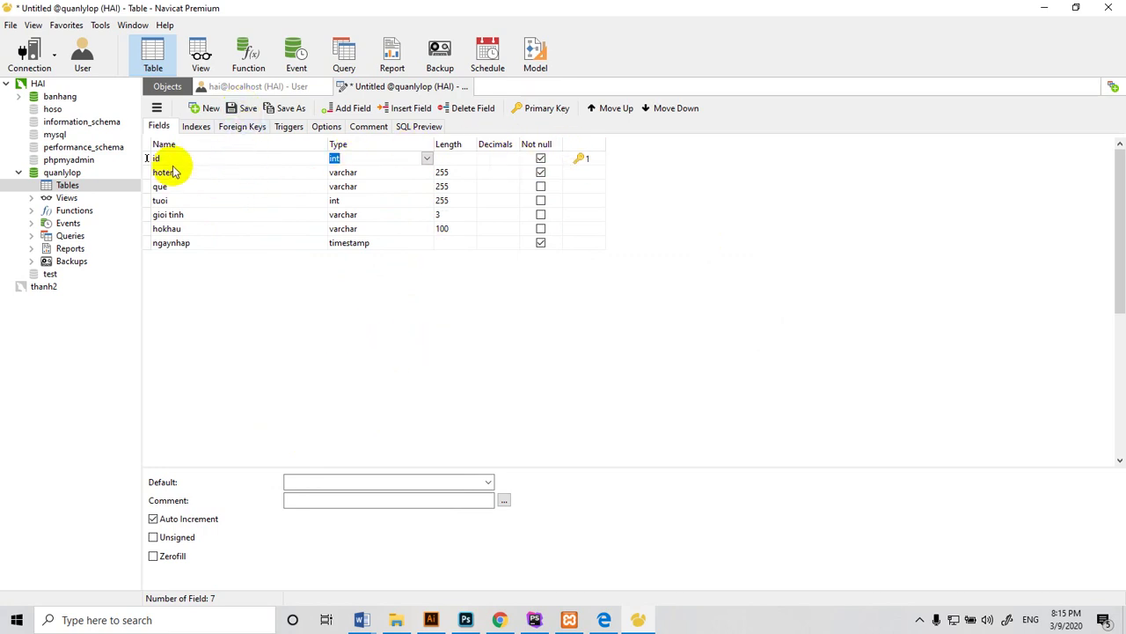
{"action": "left_click", "coordinate": [248, 110]}
{"action": "left_click", "coordinate": [529, 329]}
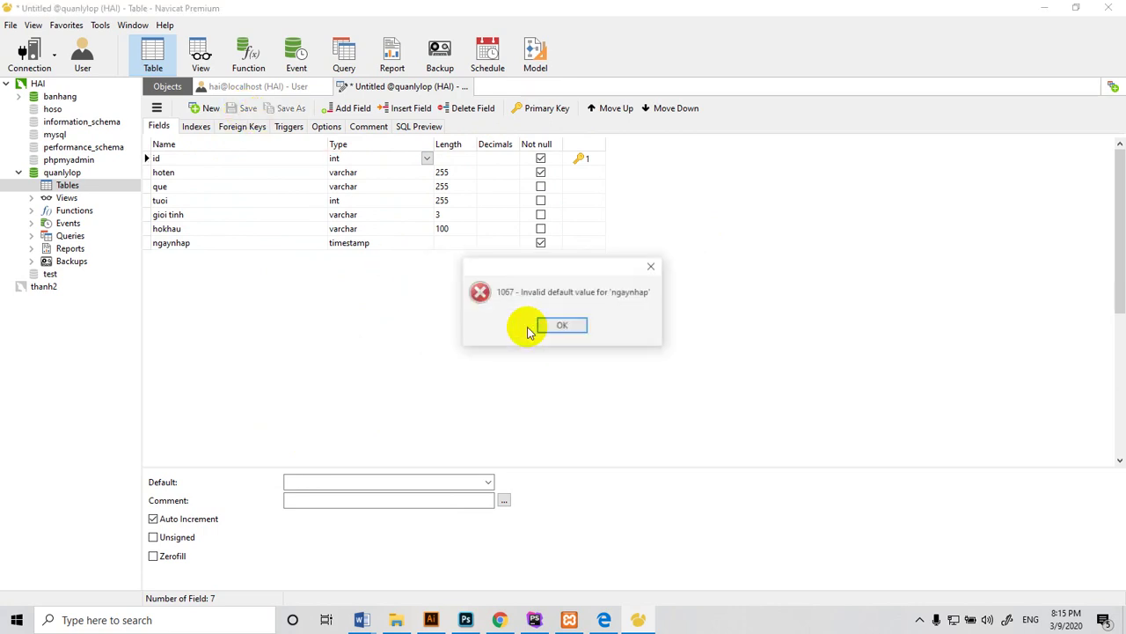
{"action": "left_click", "coordinate": [547, 328]}
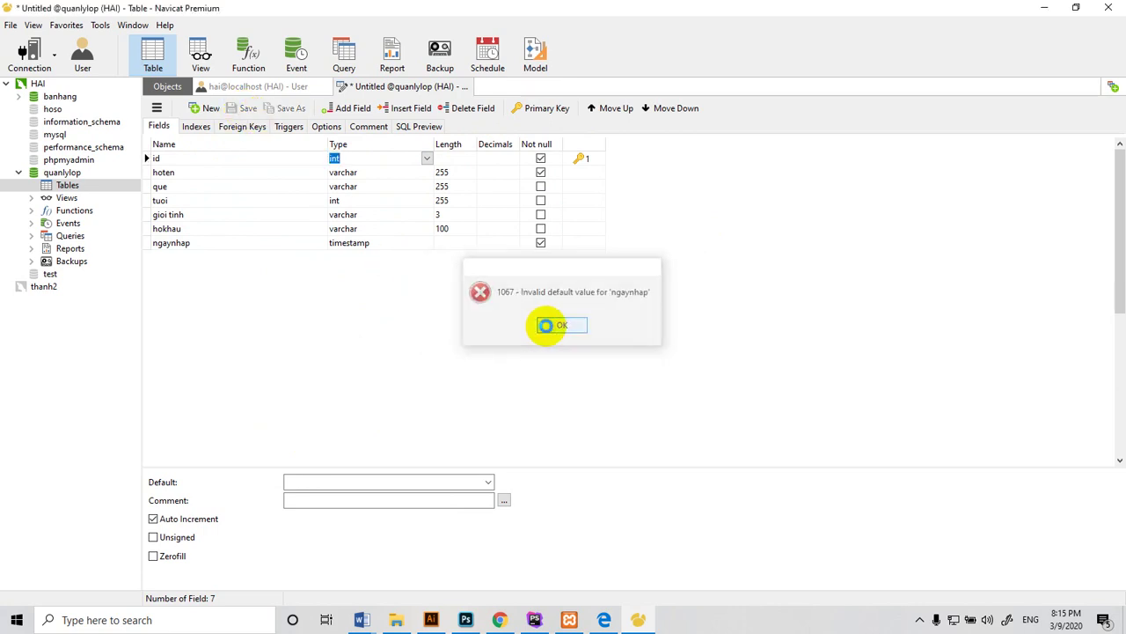
{"action": "left_click", "coordinate": [367, 244]}
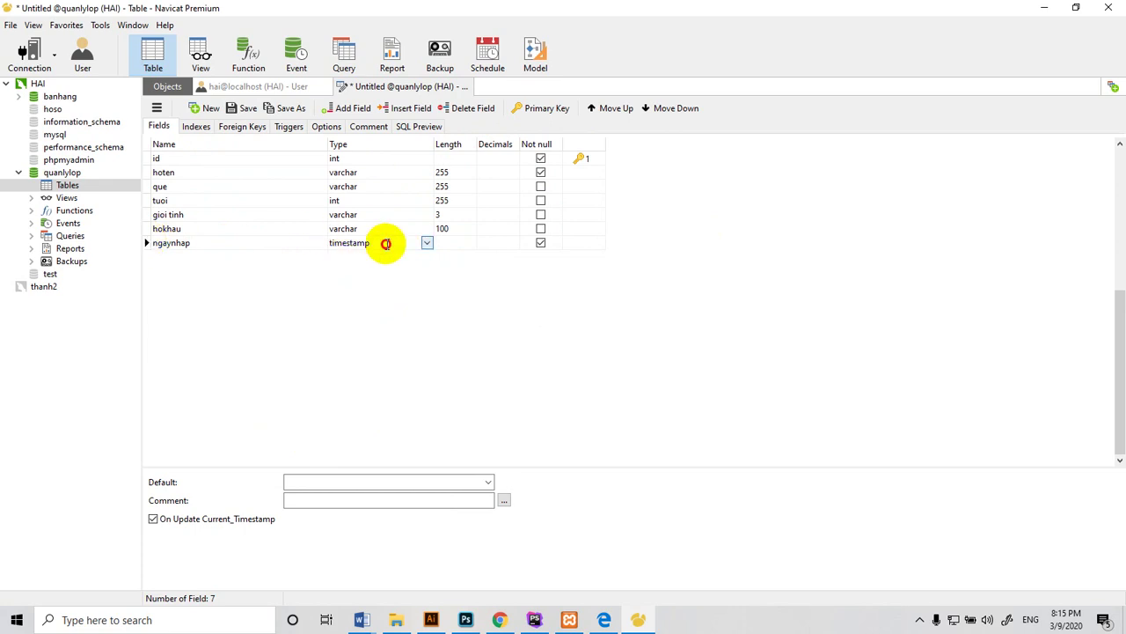
Change ngaynhap from timestamp to varchar with length 10, then save the table as lop
{"action": "left_click_drag", "start_coordinate": [384, 244], "coordinate": [300, 258]}
{"action": "type", "text": "varchar"}
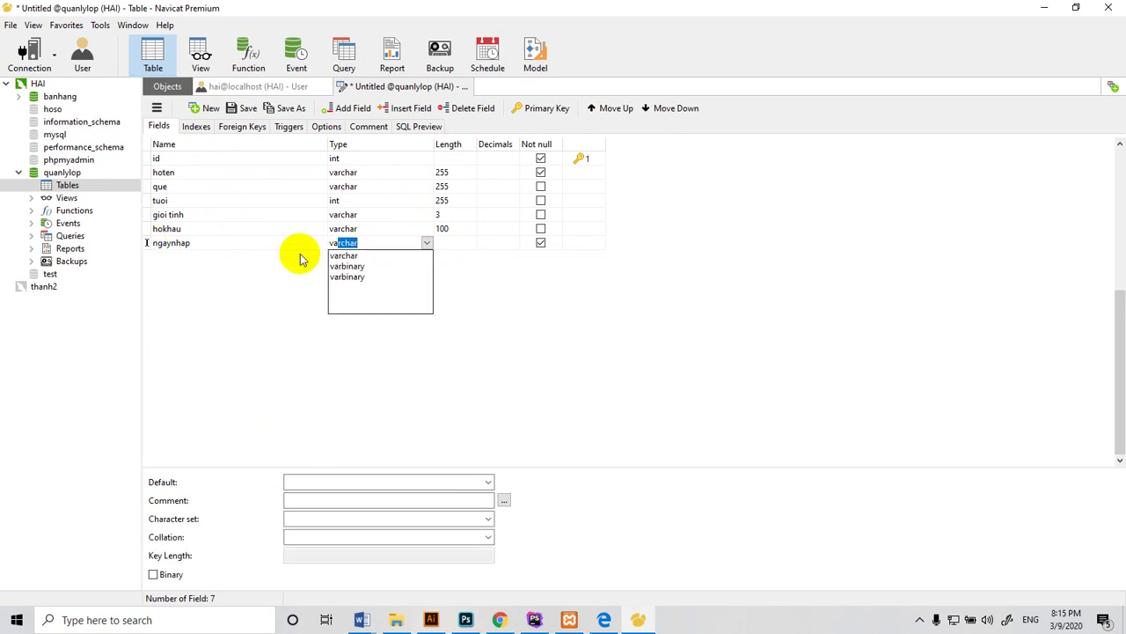
{"action": "key", "text": "Return"}
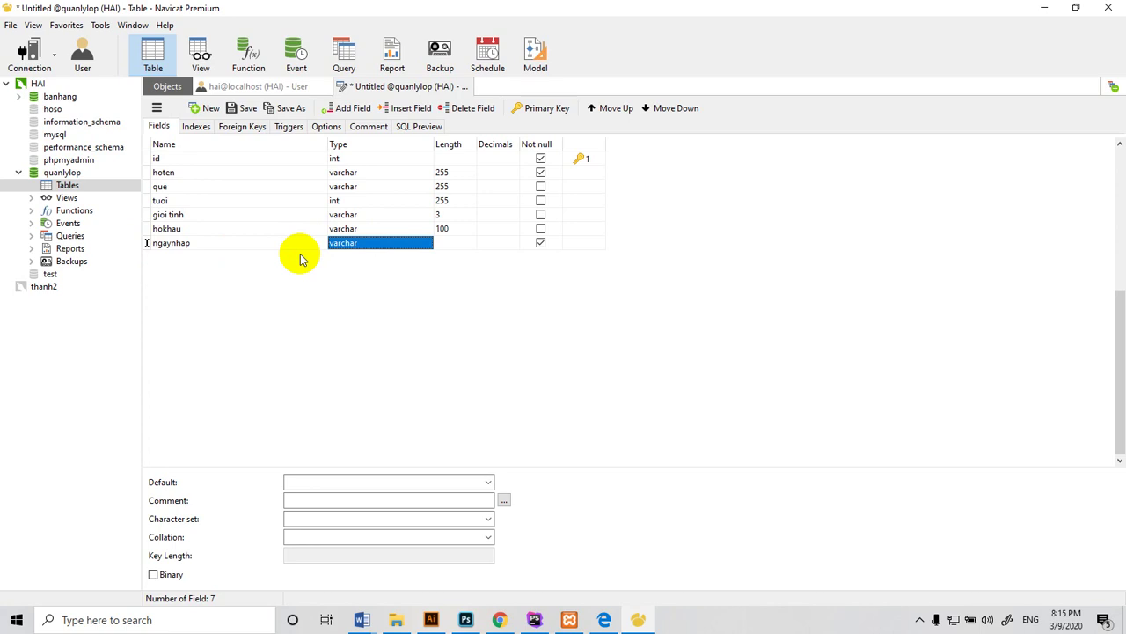
{"action": "left_click", "coordinate": [445, 242]}
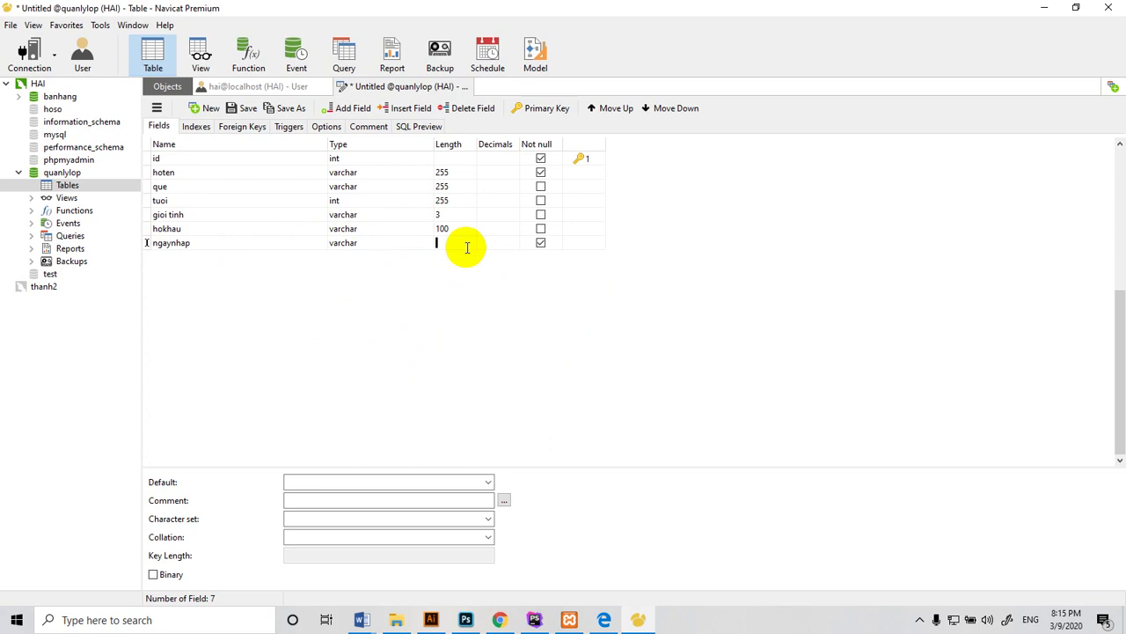
{"action": "type", "text": "19"}
{"action": "left_click", "coordinate": [246, 110]}
{"action": "left_click", "coordinate": [532, 332]}
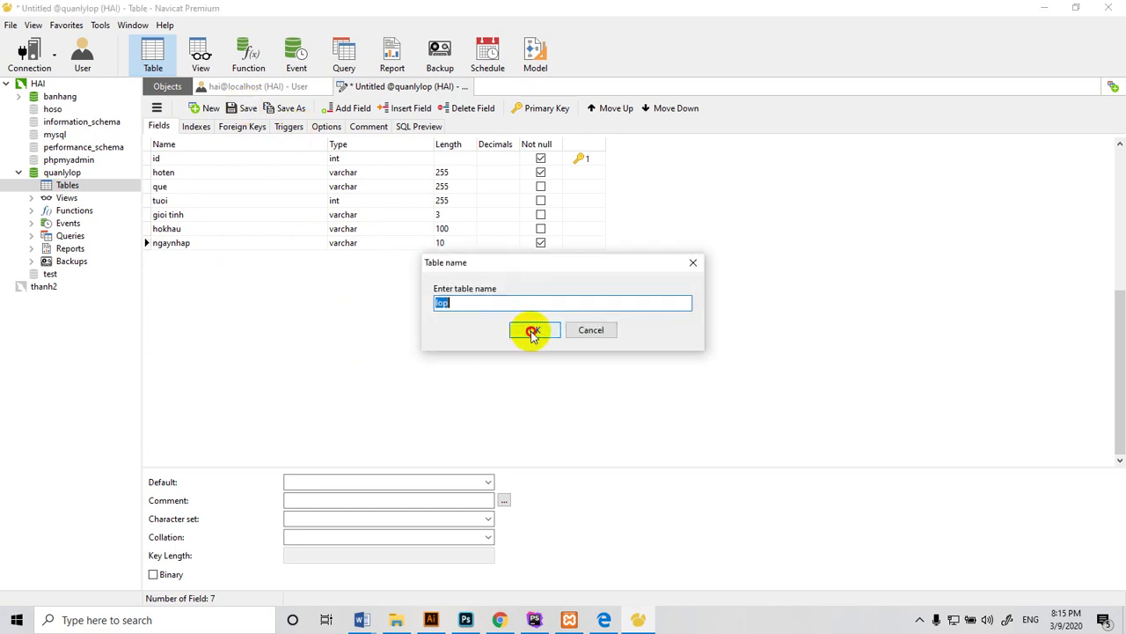
Expand quanlylop's Tables and open the lop table's data grid
{"action": "left_click", "coordinate": [31, 186]}
{"action": "left_click", "coordinate": [58, 198]}
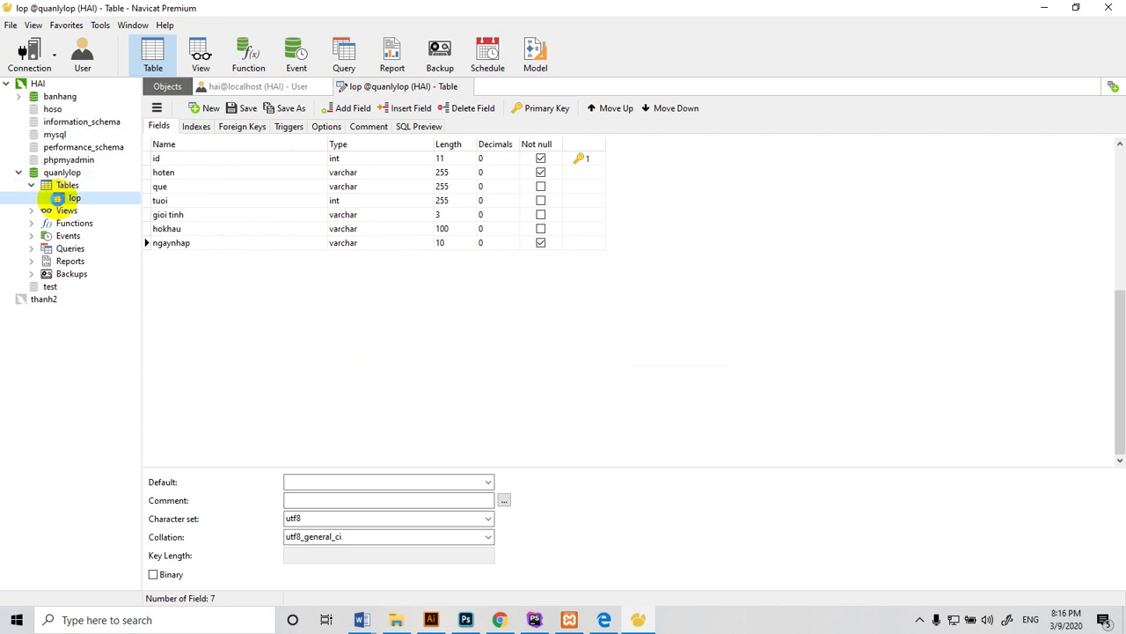
{"action": "double_click", "coordinate": [68, 198]}
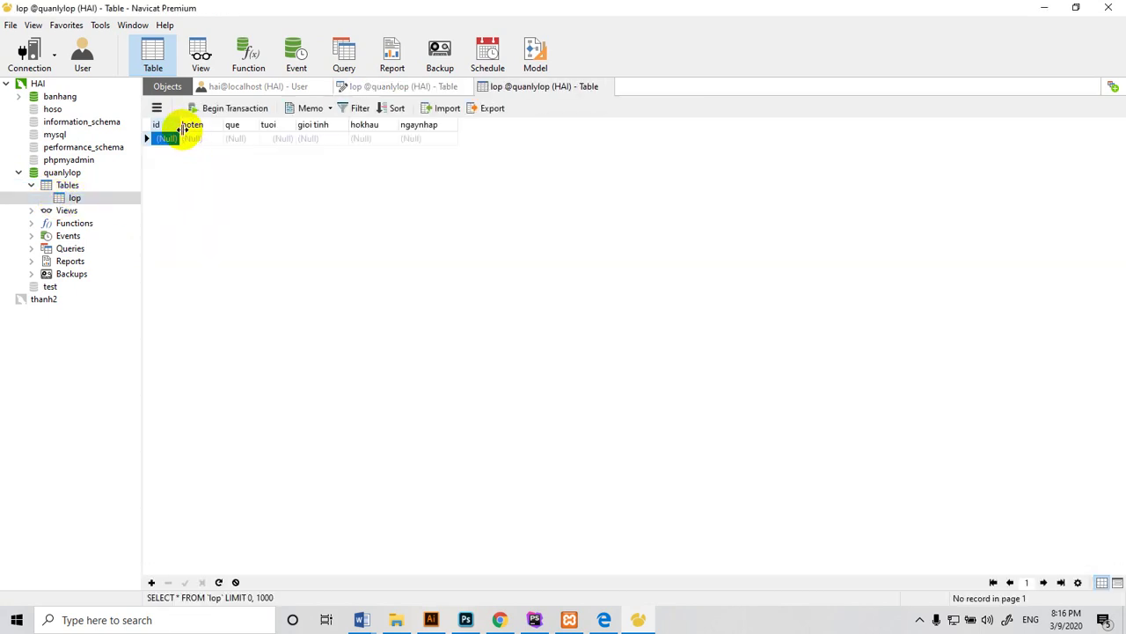
Widen the id, tuoi, gioi tinh and hokhau columns so their headings are readable
{"action": "left_click_drag", "start_coordinate": [176, 124], "coordinate": [407, 124]}
{"action": "left_click_drag", "start_coordinate": [453, 124], "coordinate": [485, 124]}
{"action": "left_click_drag", "start_coordinate": [409, 124], "coordinate": [423, 124]}
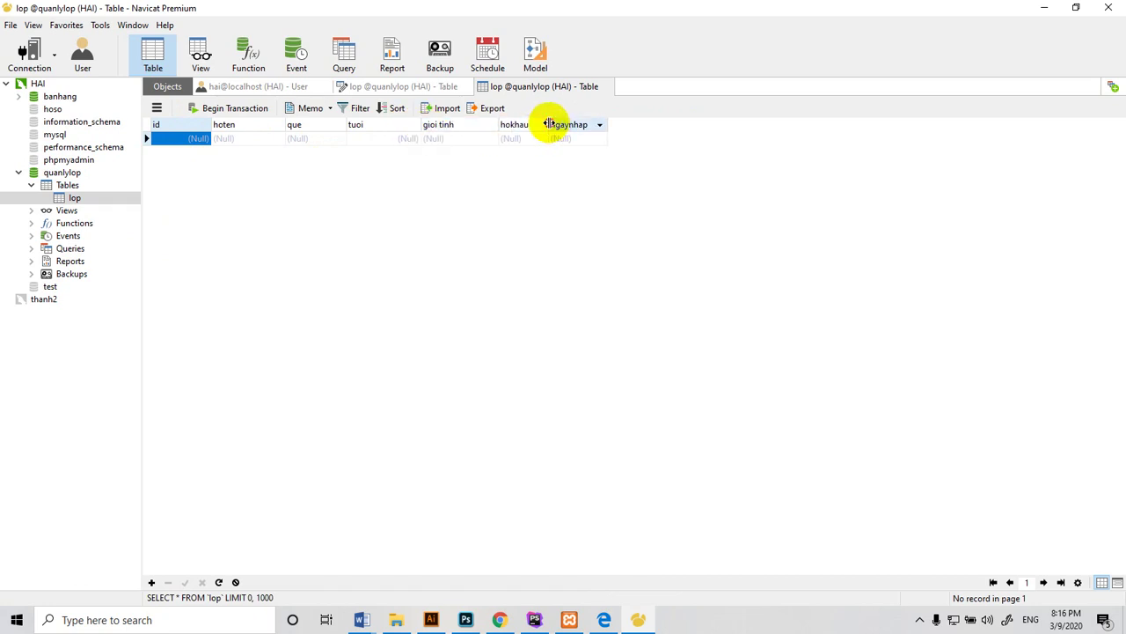
{"action": "left_click_drag", "start_coordinate": [548, 124], "coordinate": [558, 123]}
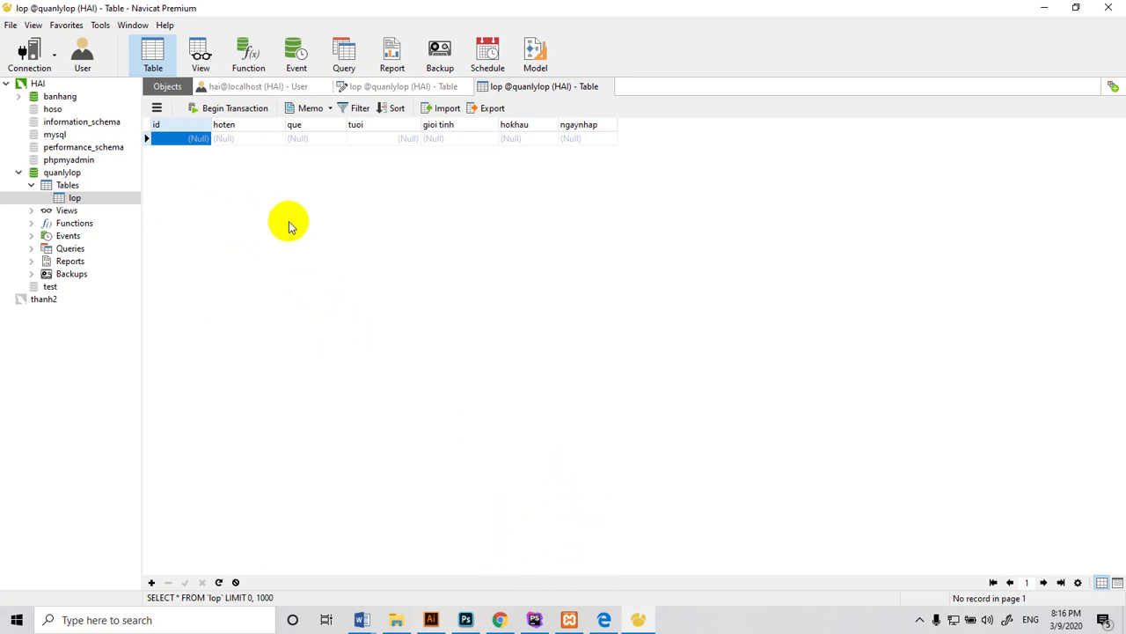
In Edge, load the localhost XAMPP dashboard and launch phpMyAdmin
{"action": "left_click", "coordinate": [603, 621]}
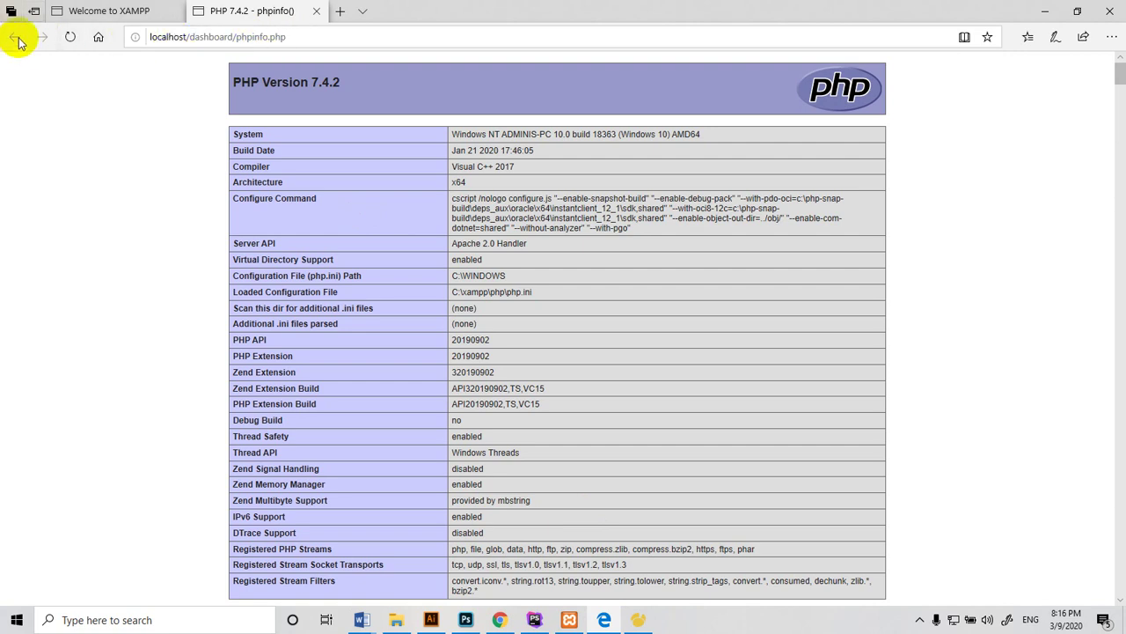
{"action": "left_click", "coordinate": [209, 37]}
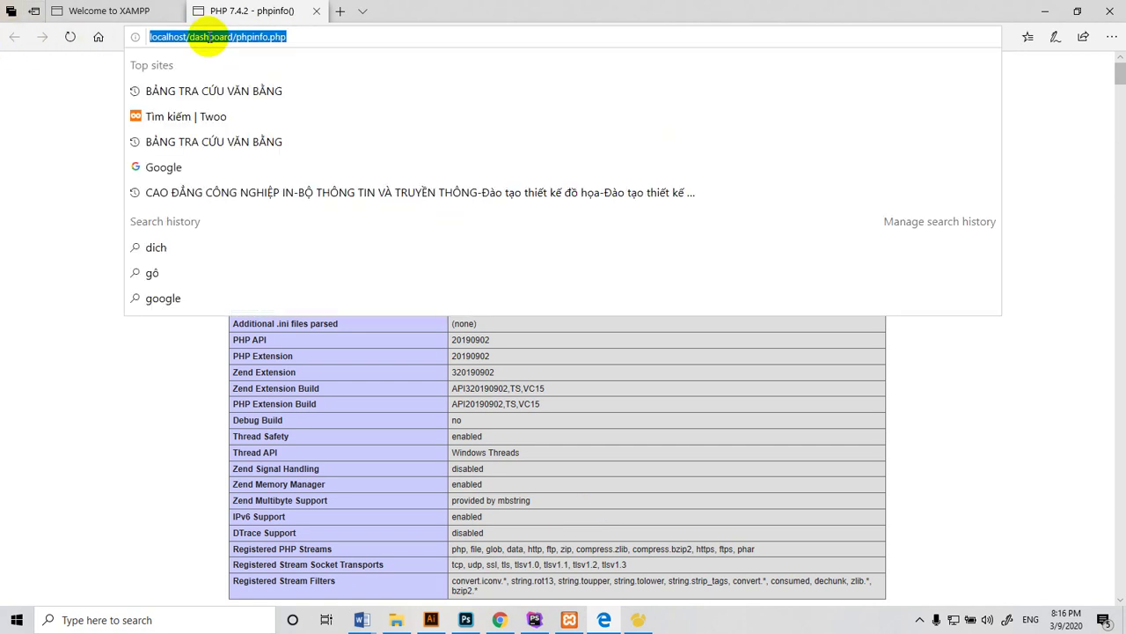
{"action": "key", "text": "BackSpace"}
{"action": "type", "text": "localhost/"}
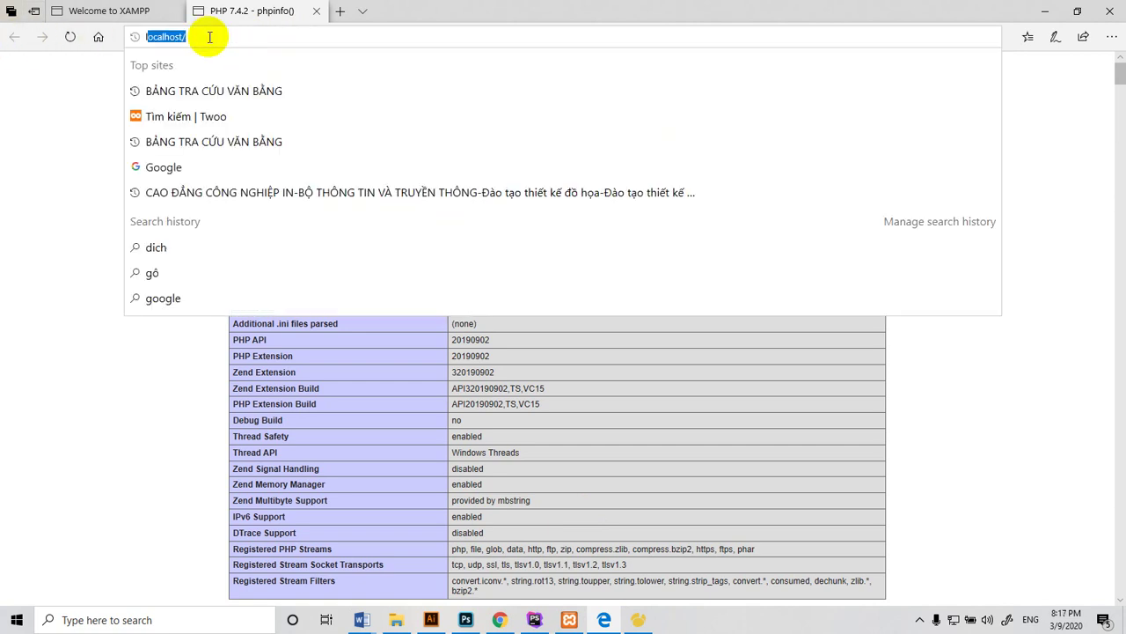
{"action": "key", "text": "Return"}
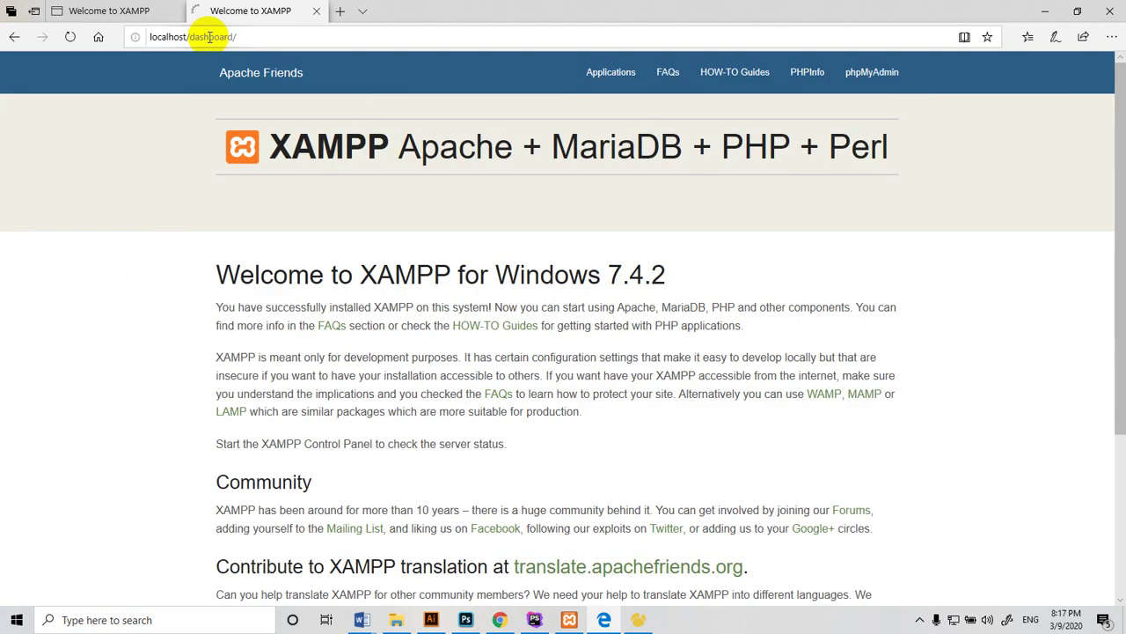
{"action": "left_click", "coordinate": [863, 82]}
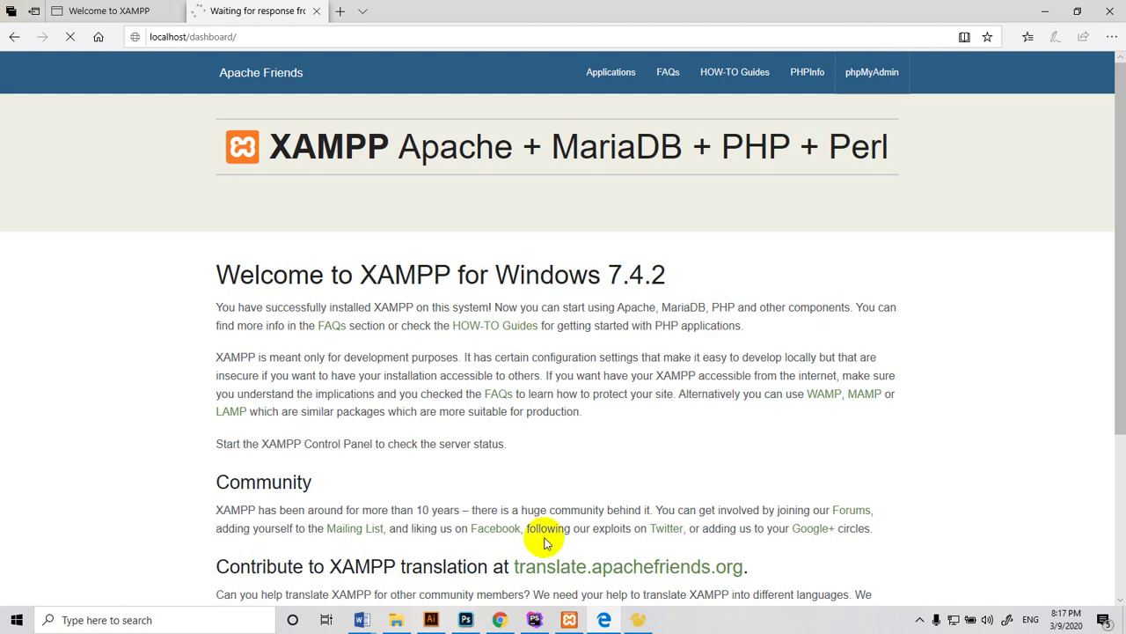
Close Illustrator, discarding the unsaved drawing
{"action": "left_click", "coordinate": [429, 621]}
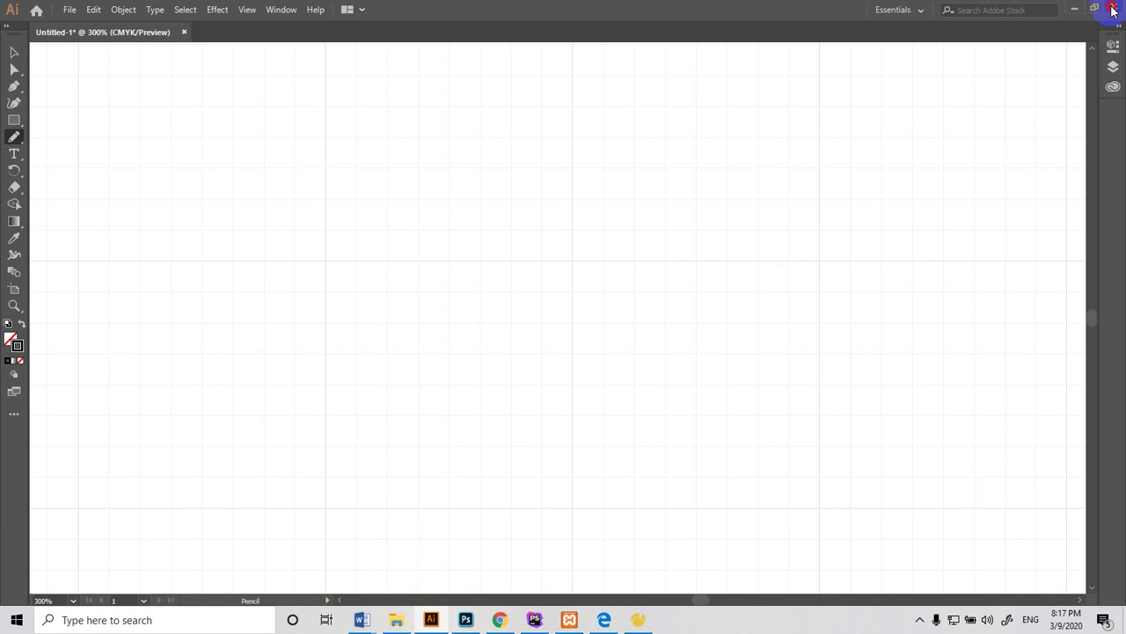
{"action": "left_click", "coordinate": [1115, 7]}
{"action": "left_click", "coordinate": [629, 328]}
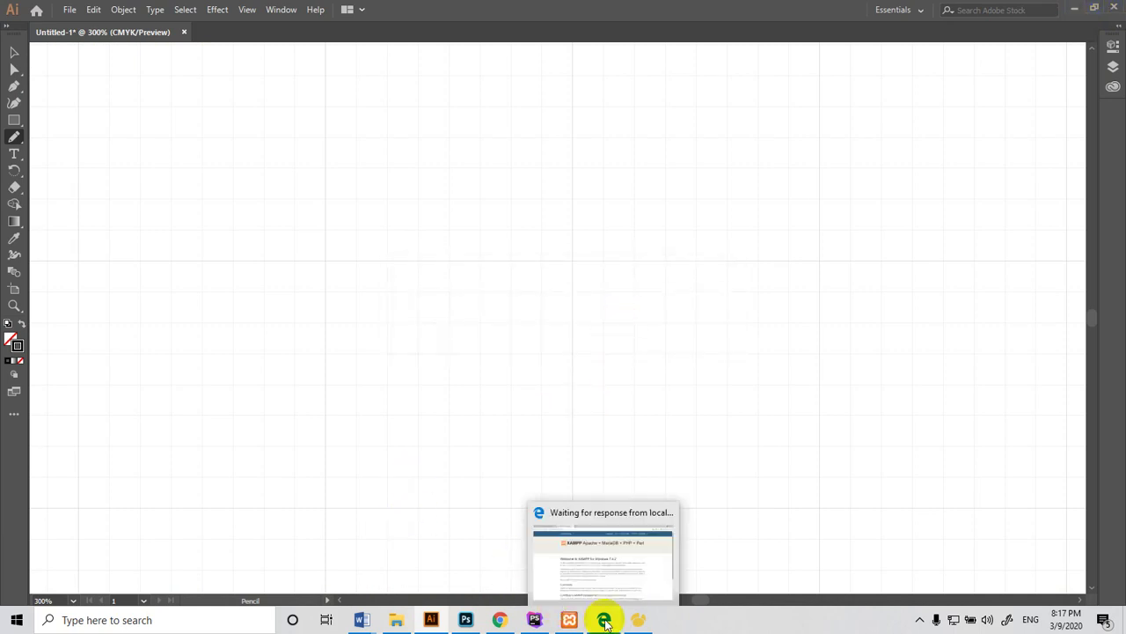
Back in Edge, launch phpMyAdmin from the dashboard again
{"action": "left_click", "coordinate": [604, 621]}
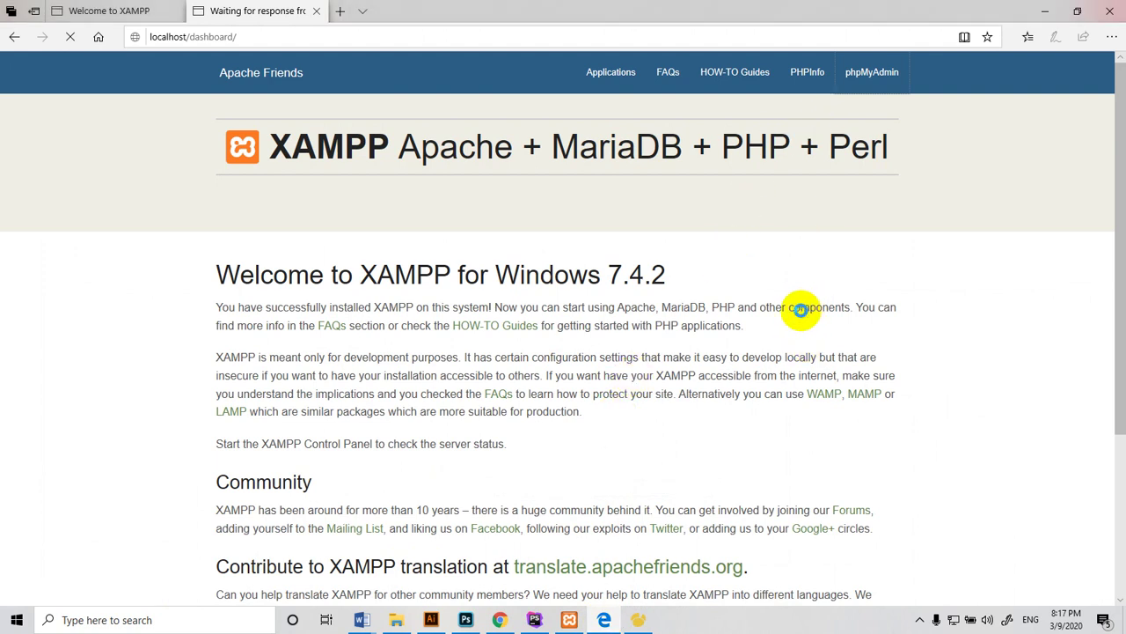
{"action": "scroll", "coordinate": [659, 340], "scroll_direction": "down", "scroll_amount": 3}
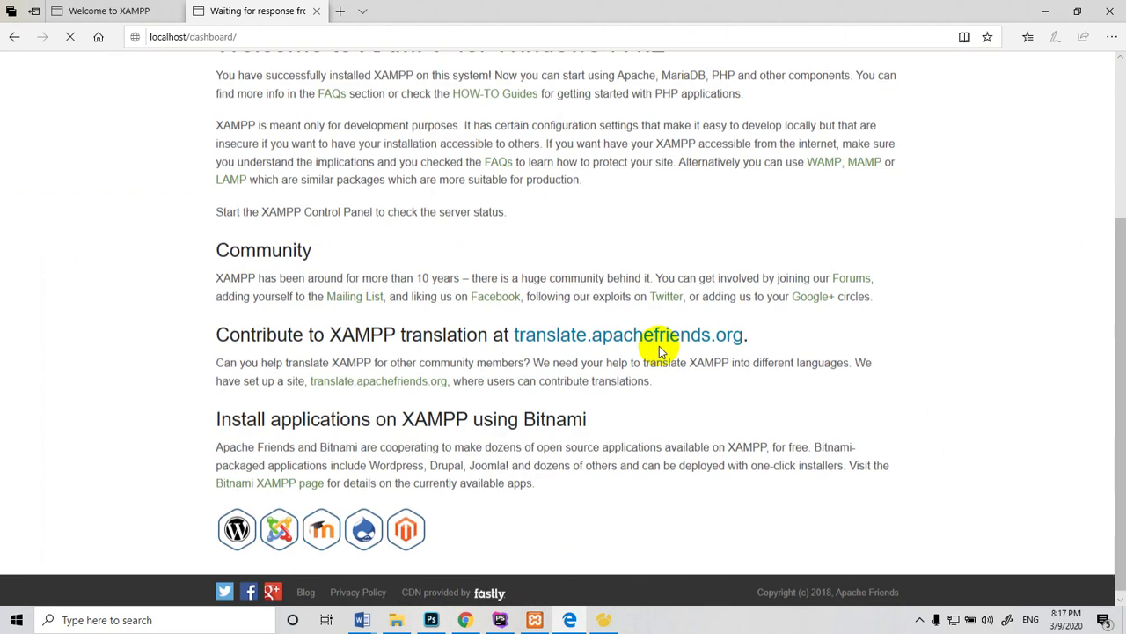
{"action": "scroll", "coordinate": [659, 340], "scroll_direction": "up", "scroll_amount": 3}
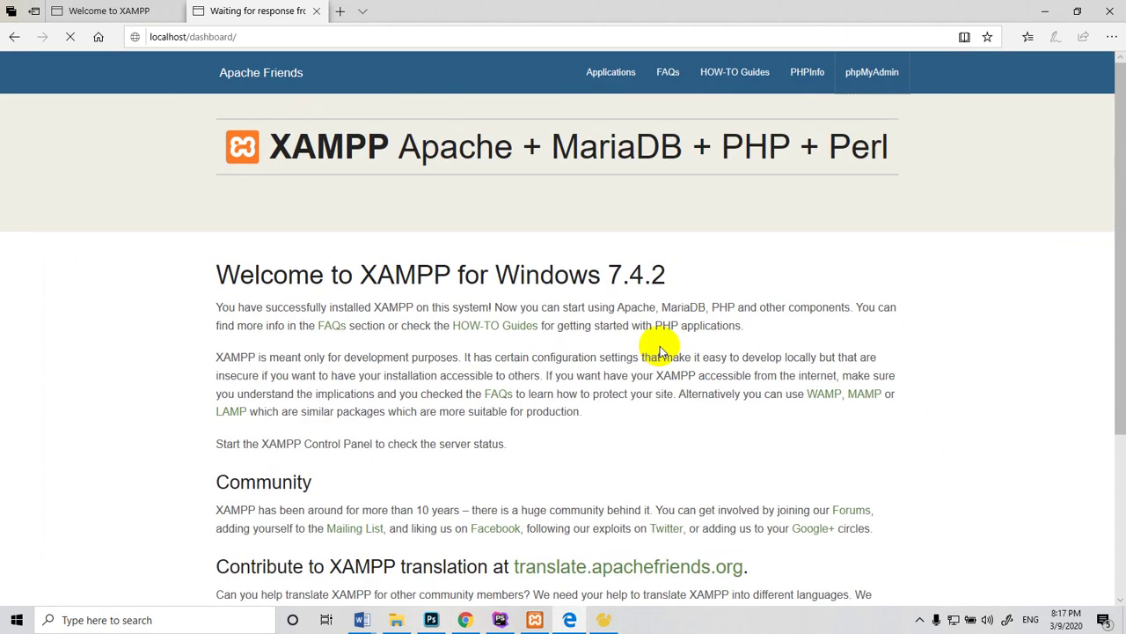
{"action": "left_click", "coordinate": [862, 76]}
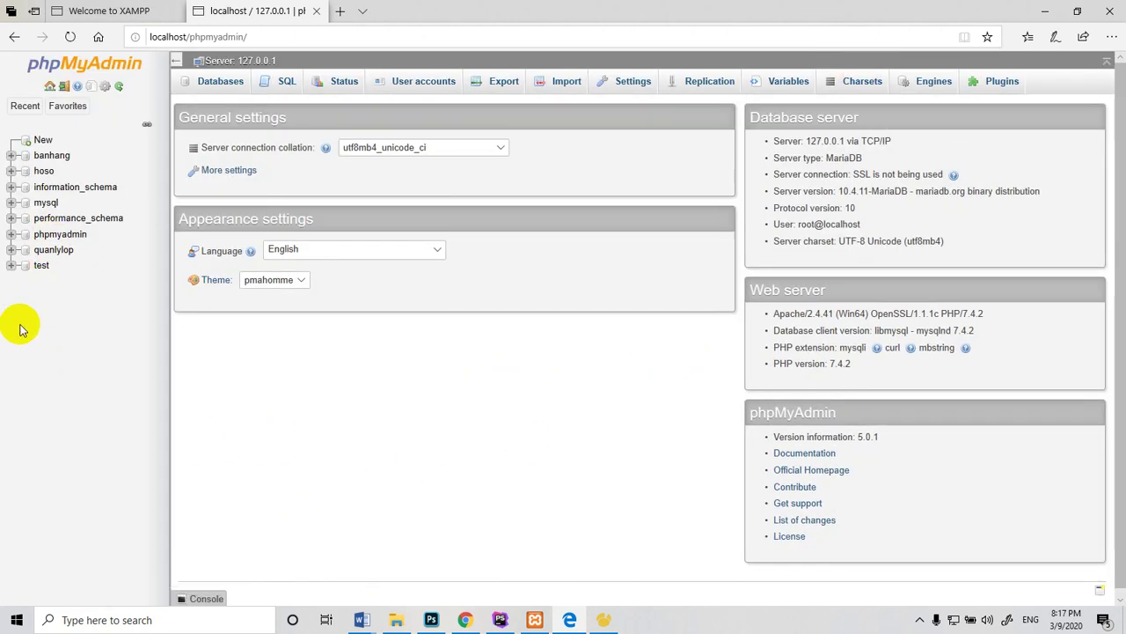
Expand quanlylop and the lop table in the navigation tree to inspect its columns
{"action": "left_click", "coordinate": [12, 251]}
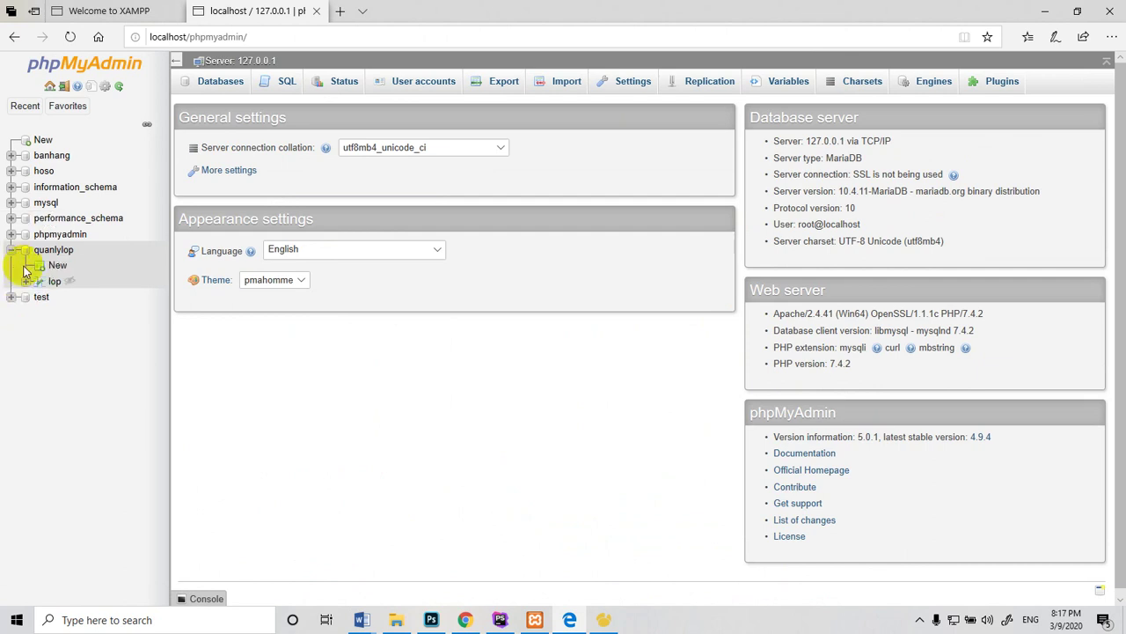
{"action": "left_click", "coordinate": [28, 282]}
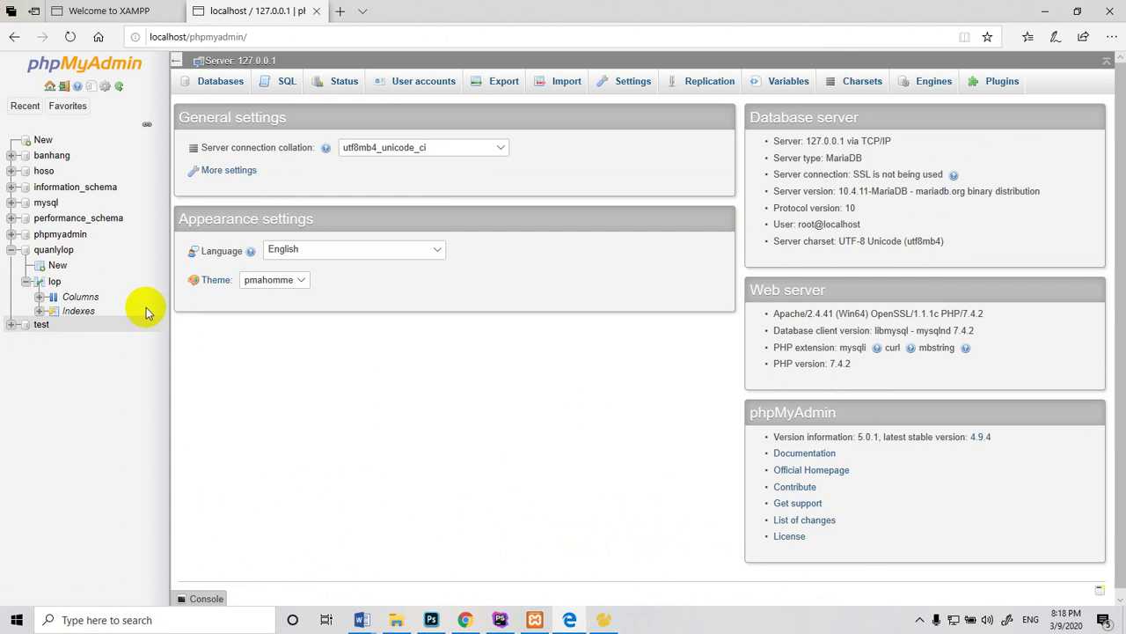
{"action": "left_click", "coordinate": [39, 298]}
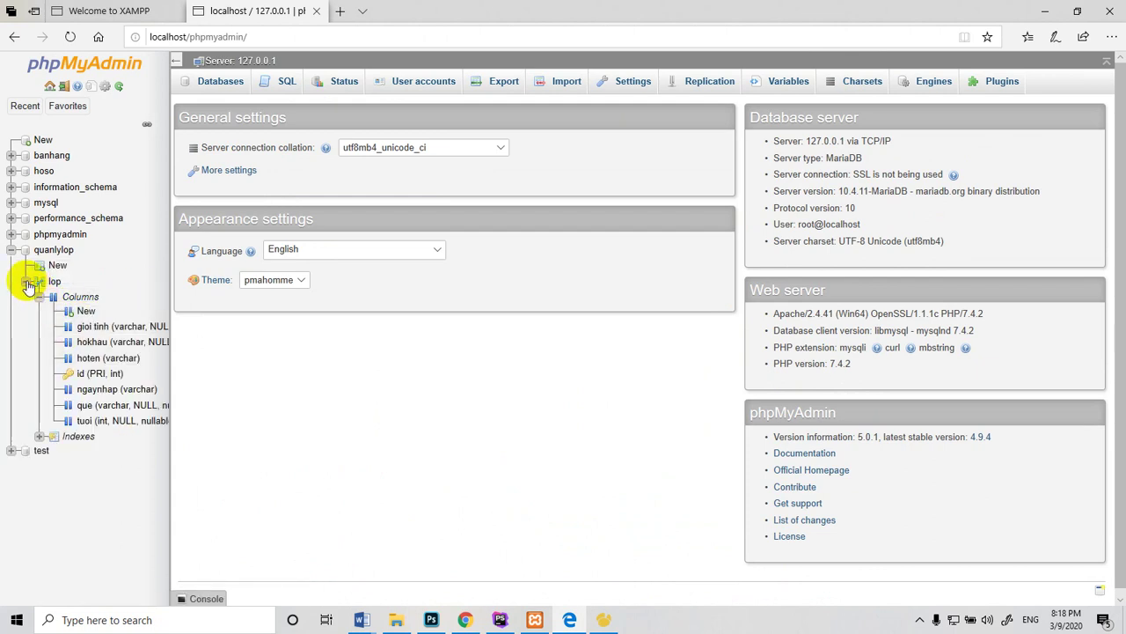
{"action": "left_click", "coordinate": [28, 282]}
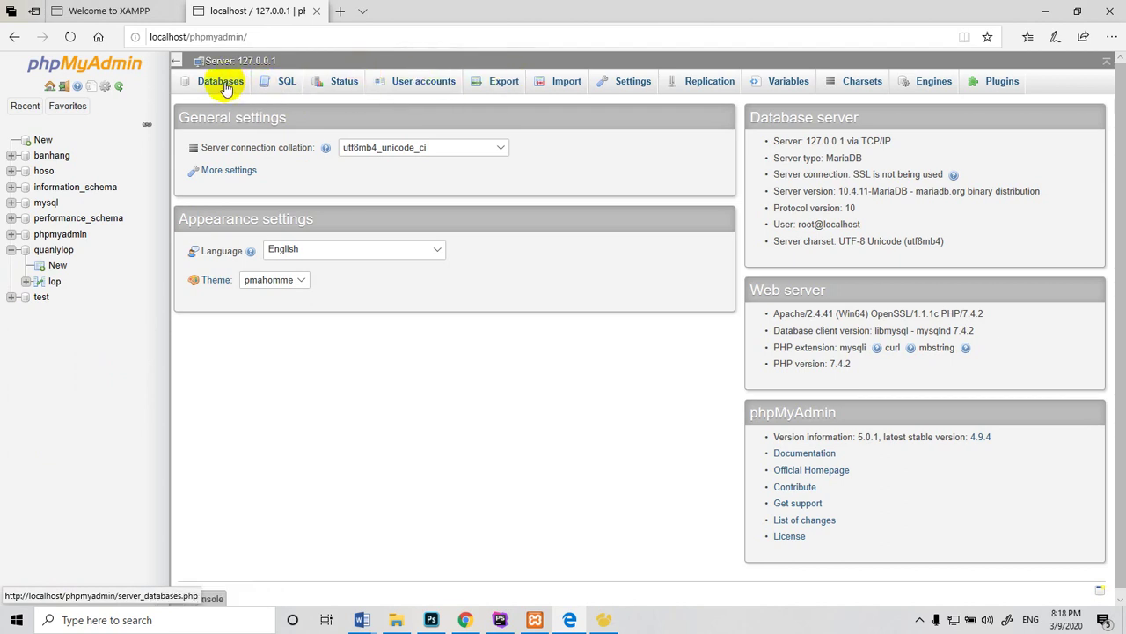
Open the quanlylop database page and browse the empty lop table
{"action": "left_click", "coordinate": [54, 253]}
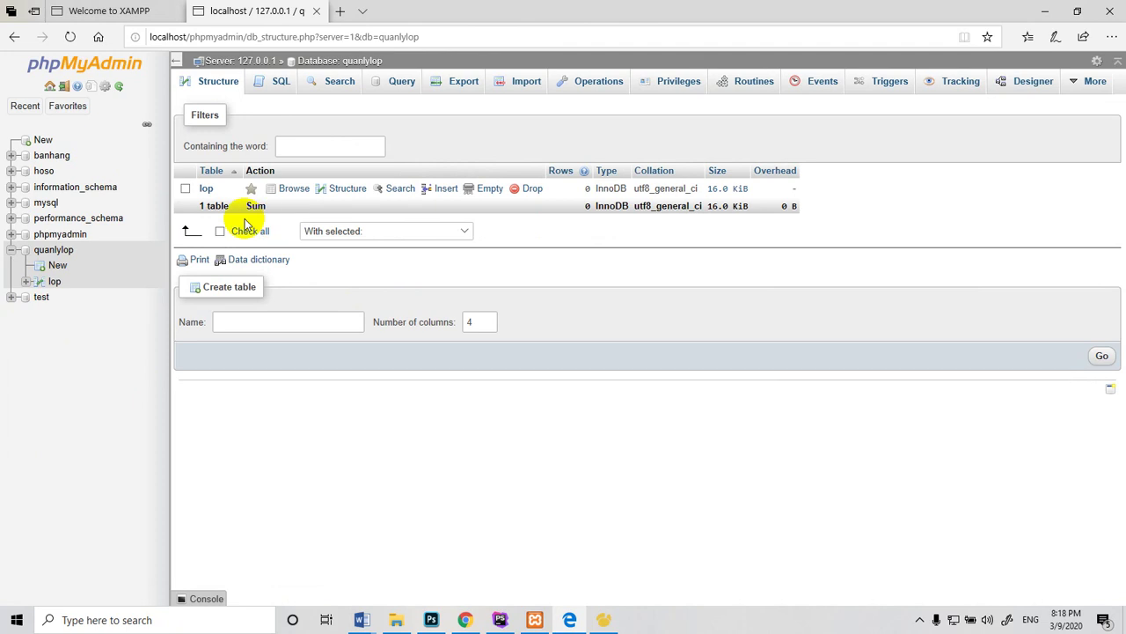
{"action": "left_click", "coordinate": [51, 285]}
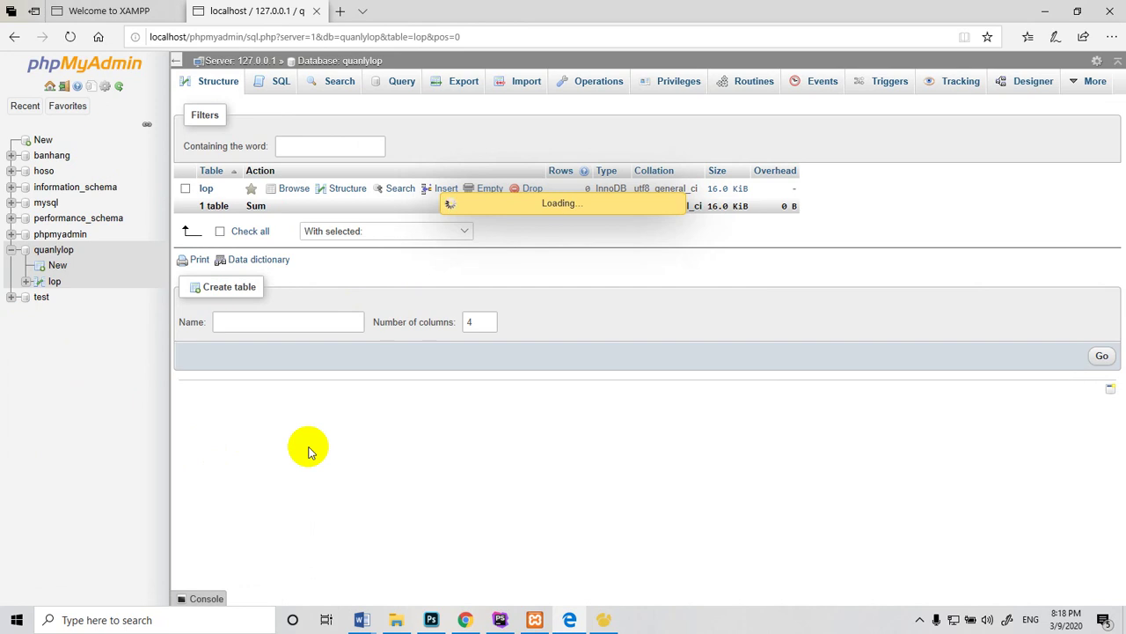
{"action": "left_click", "coordinate": [605, 619]}
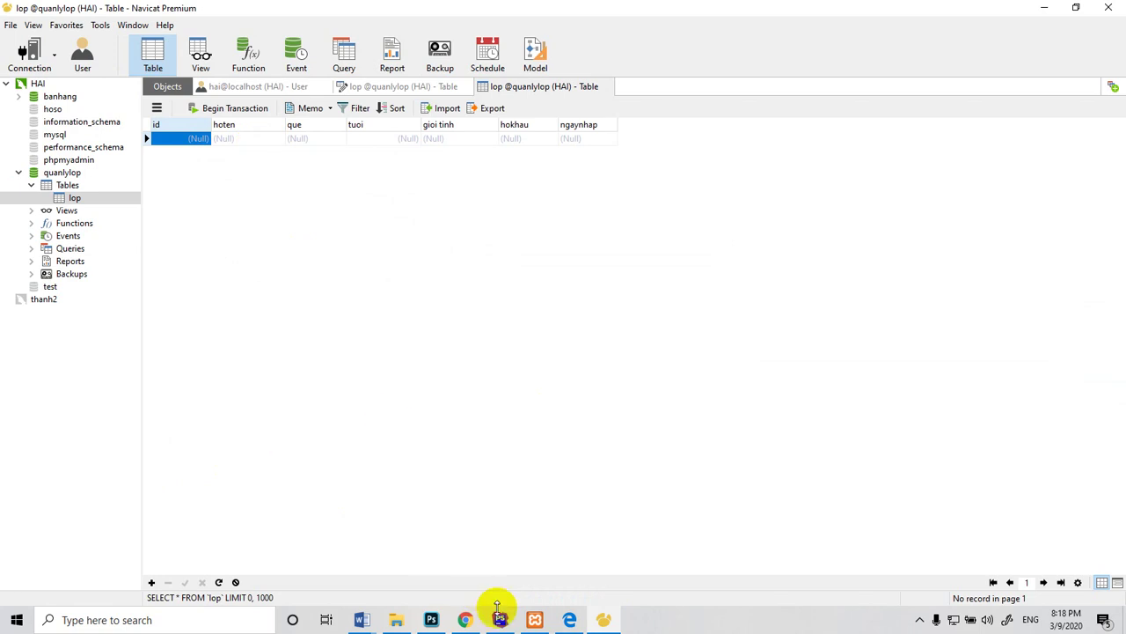
{"action": "left_click", "coordinate": [568, 617]}
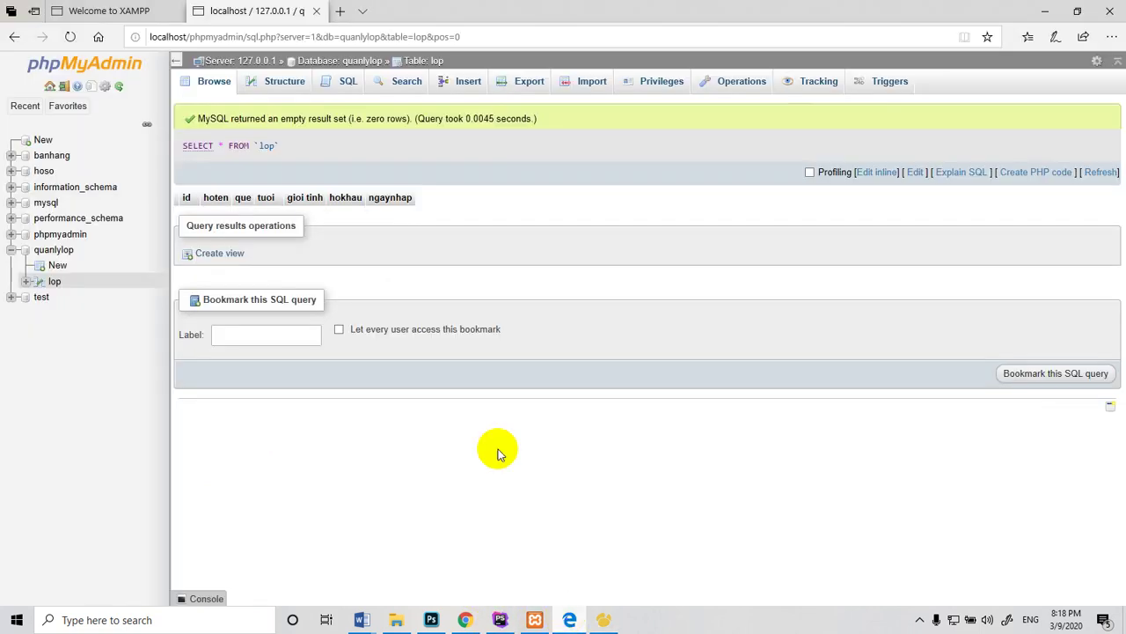
Open lop's Columns structure view, showing id as the auto-increment PRIMARY key
{"action": "left_click", "coordinate": [28, 282]}
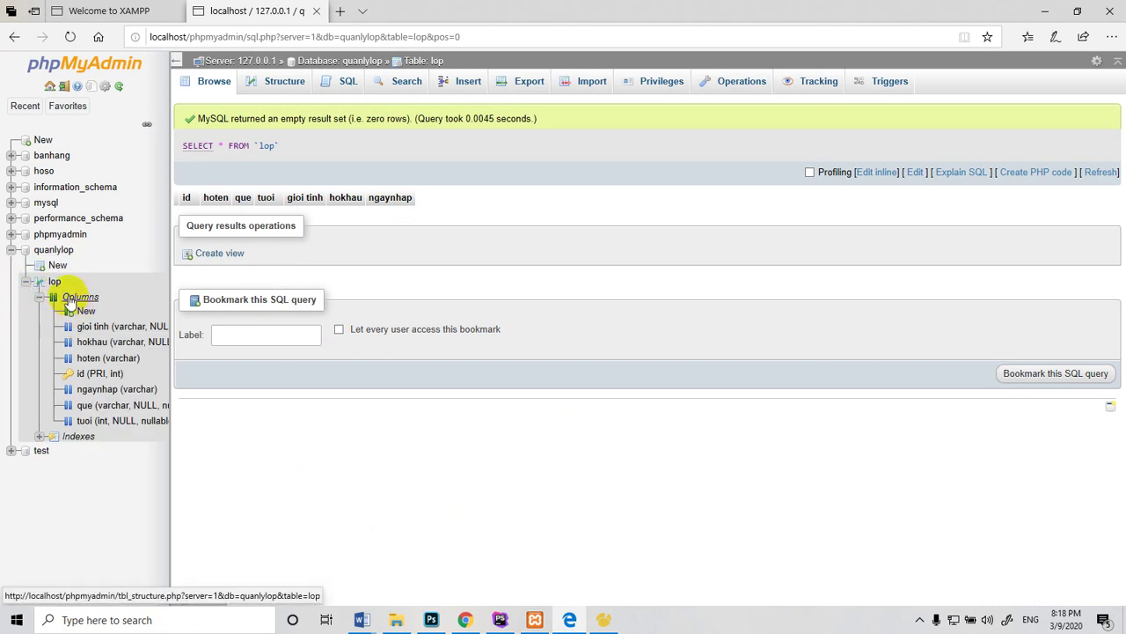
{"action": "left_click", "coordinate": [70, 297]}
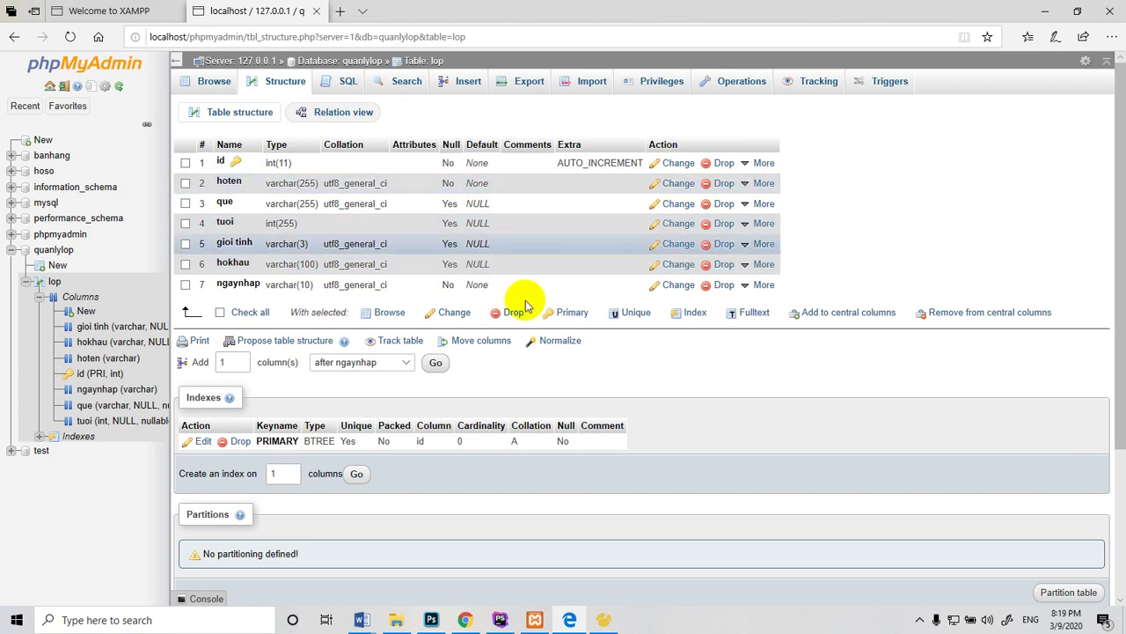
{"action": "left_click", "coordinate": [389, 315]}
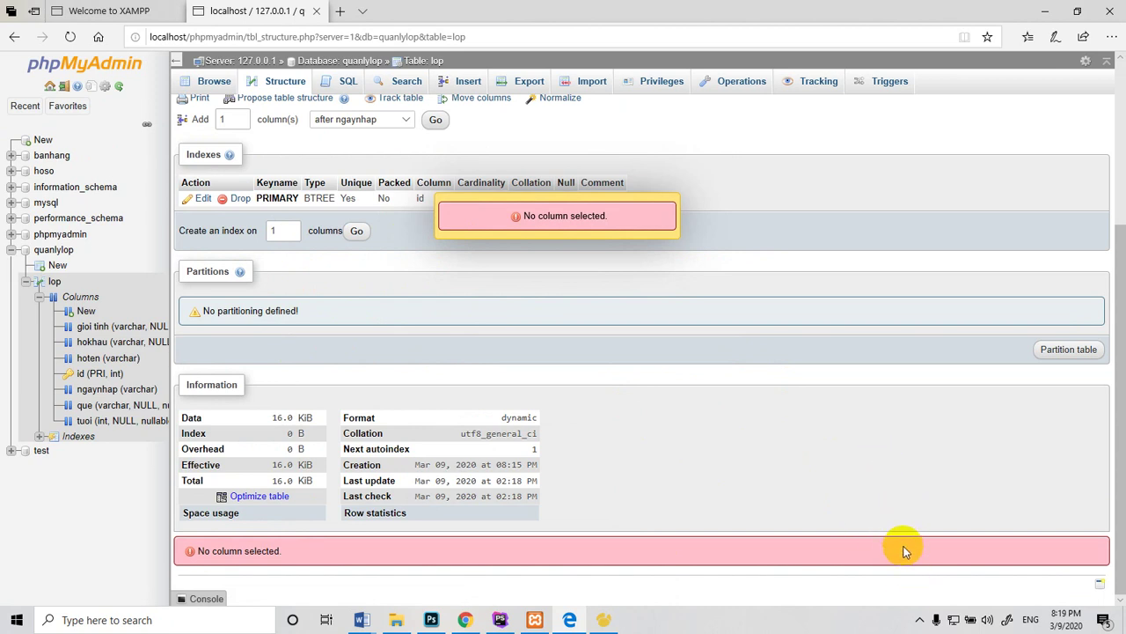
{"action": "left_click", "coordinate": [921, 621]}
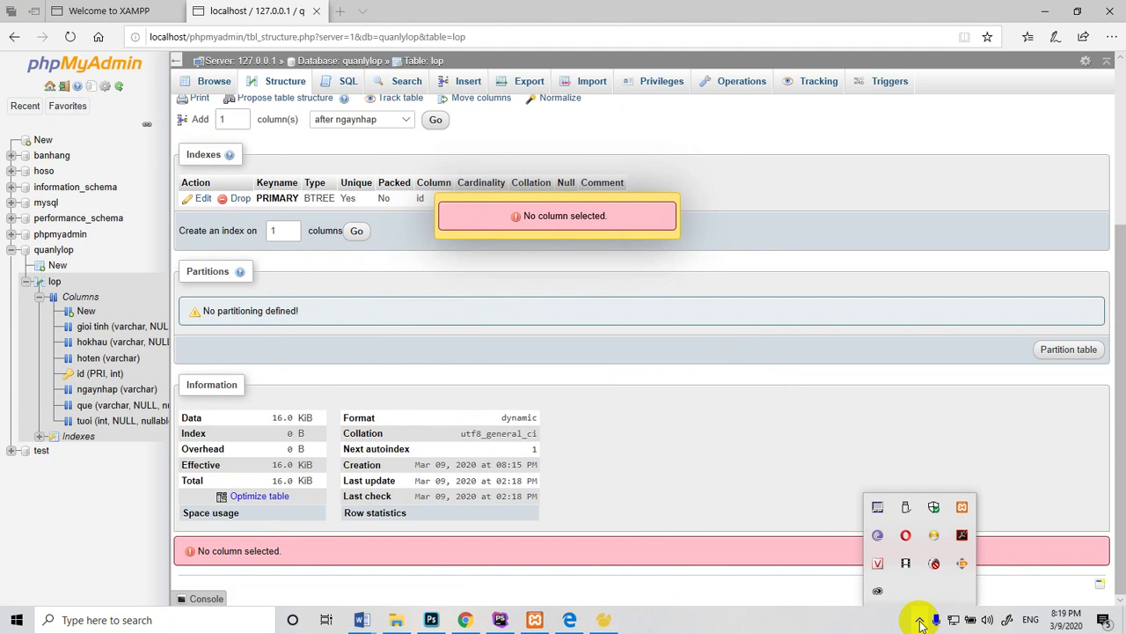